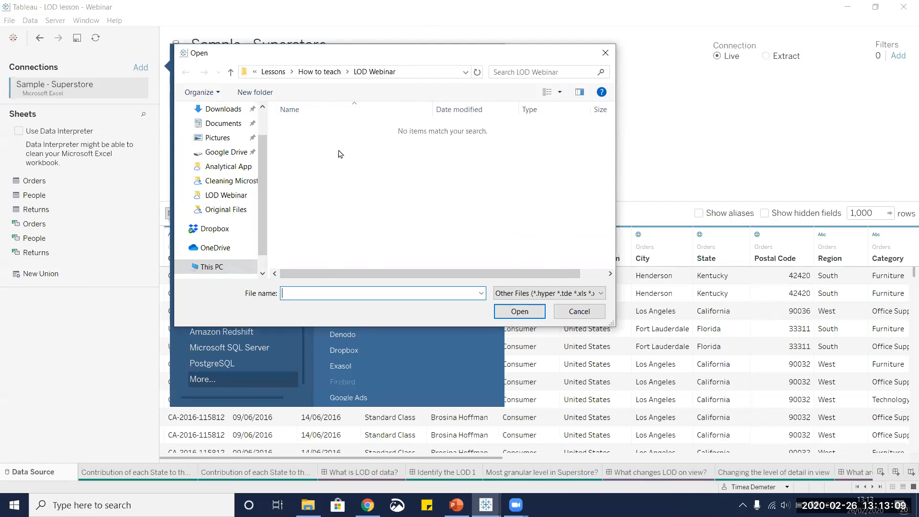
# Step: Dismiss the file selection and the Add a Connection list without adding a data source
pyautogui.click(579, 311)
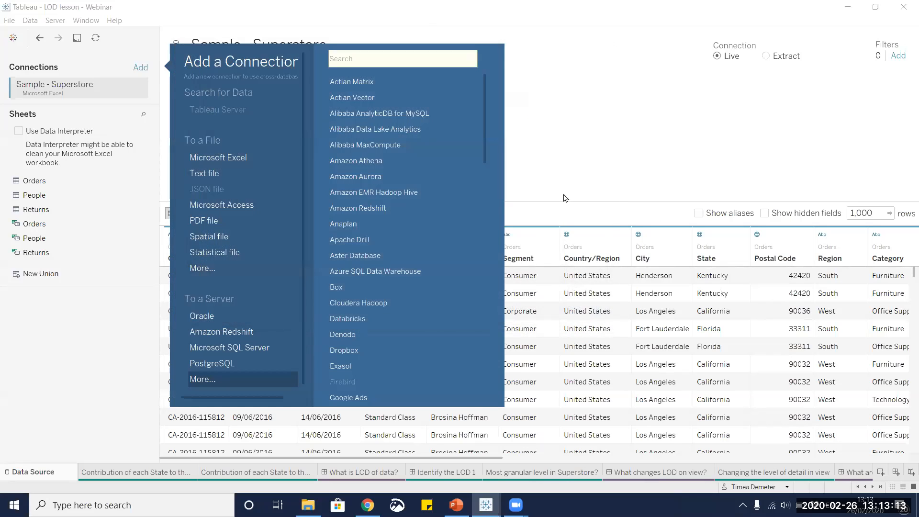
pyautogui.click(98, 353)
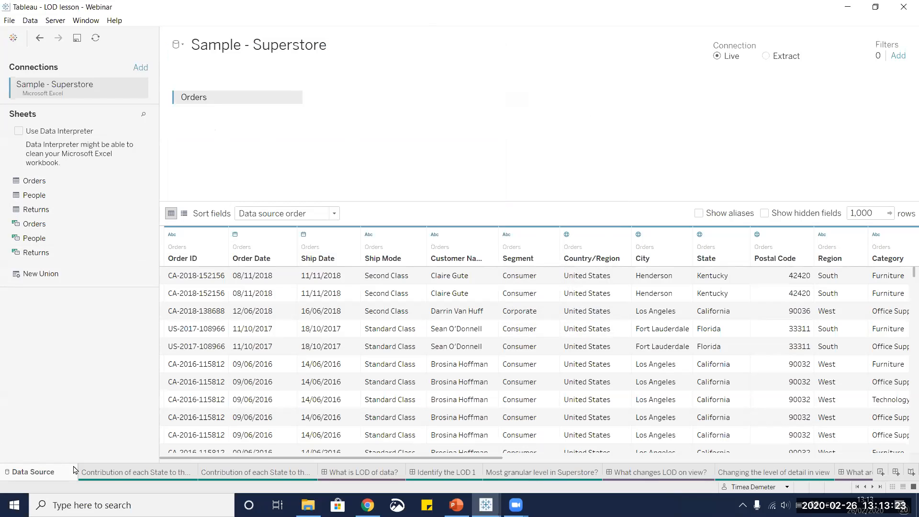
# Step: Show the "What is LOD of data?" dashboard and the bridge table on the "Identify the LOD 1" dashboard
pyautogui.click(436, 476)
pyautogui.click(373, 473)
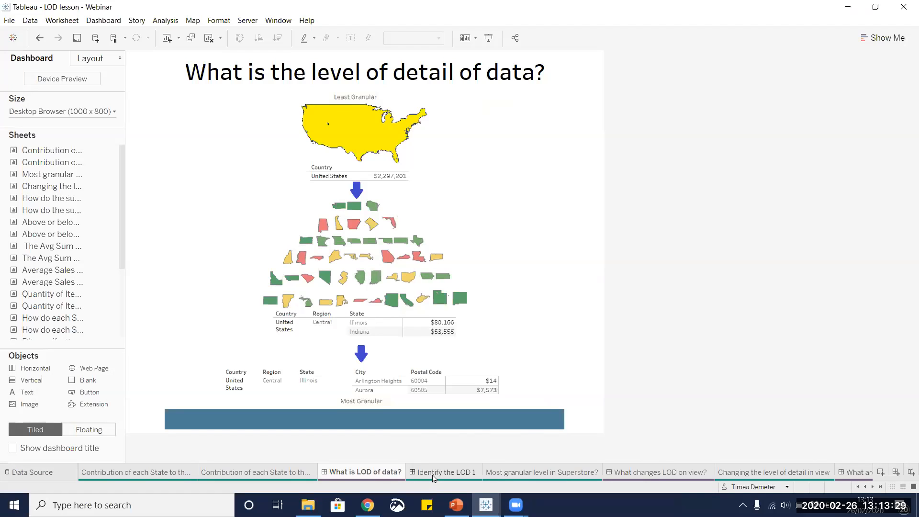
pyautogui.moveTo(434, 477)
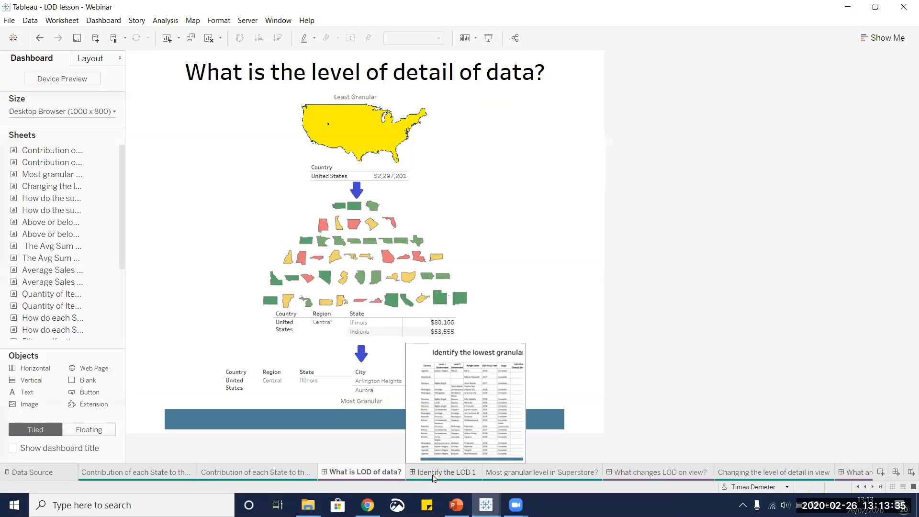
pyautogui.click(434, 472)
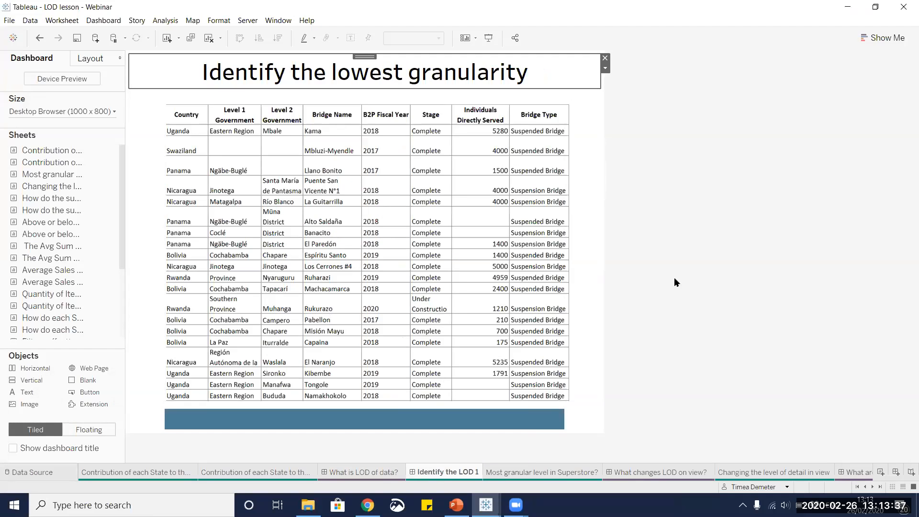
pyautogui.click(705, 282)
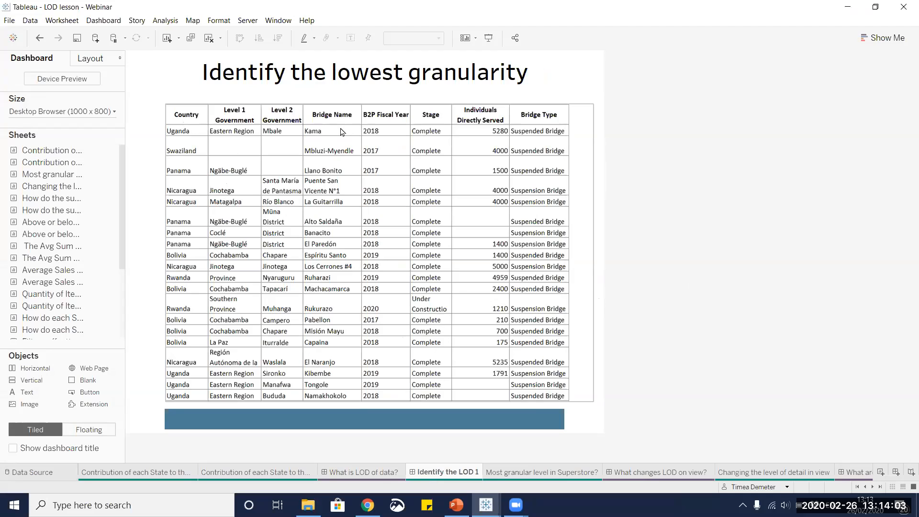
# Step: On the "Most granular level in Superstore?" sheet, examine the underlying data rows across a widened data view, and close it
pyautogui.click(504, 472)
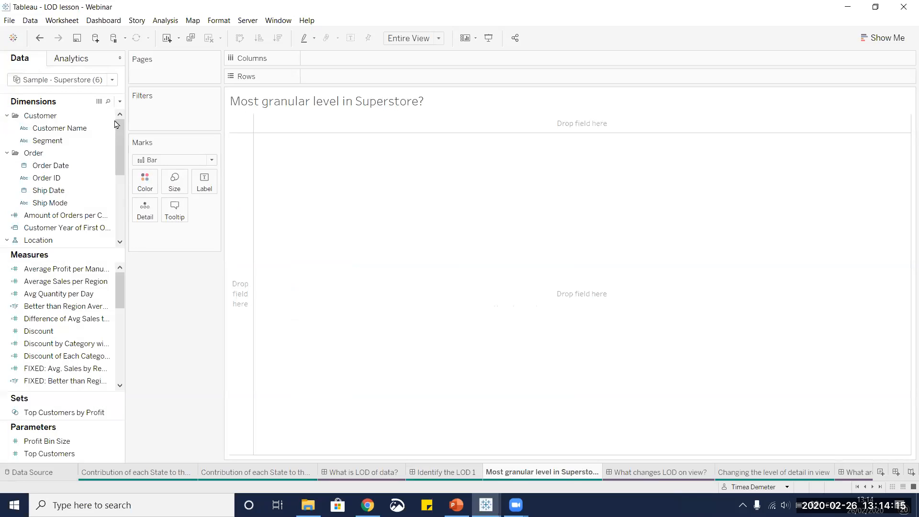
pyautogui.click(99, 102)
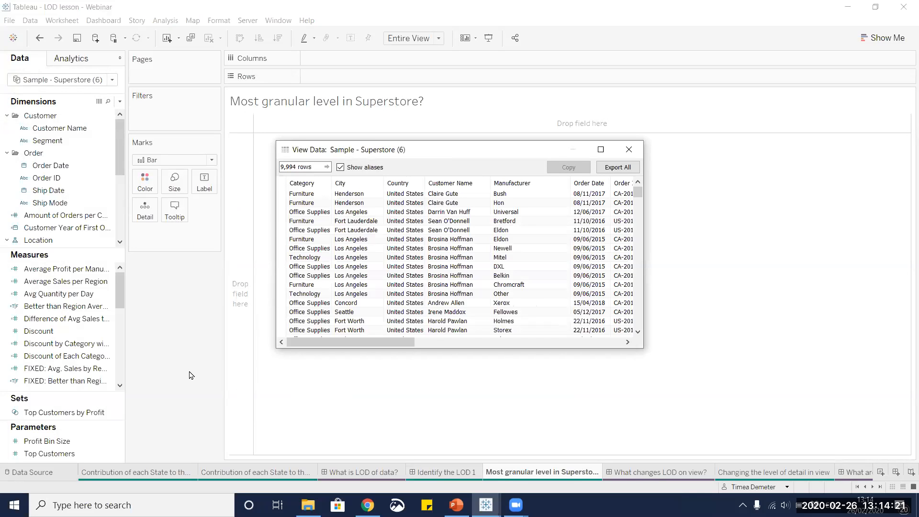
pyautogui.moveTo(274, 302); pyautogui.dragTo(51, 303)
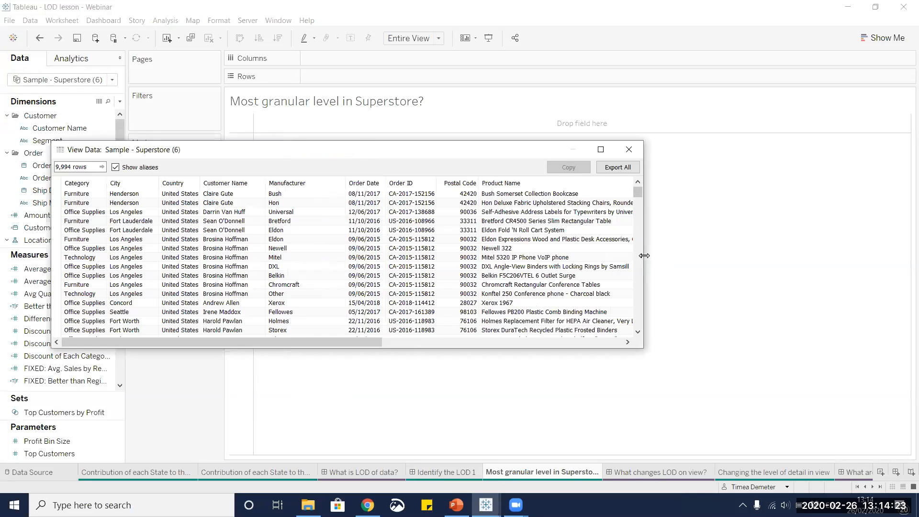
pyautogui.moveTo(644, 256); pyautogui.dragTo(879, 255)
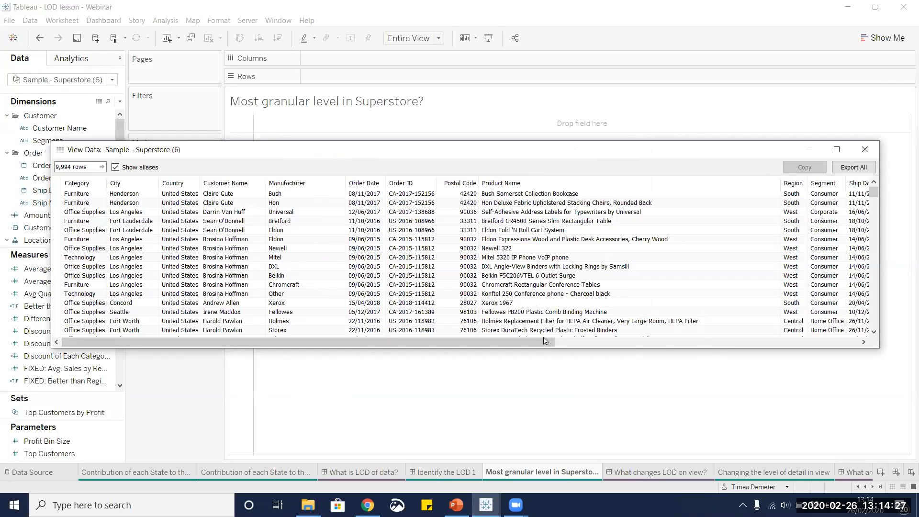
pyautogui.moveTo(538, 345); pyautogui.dragTo(583, 348)
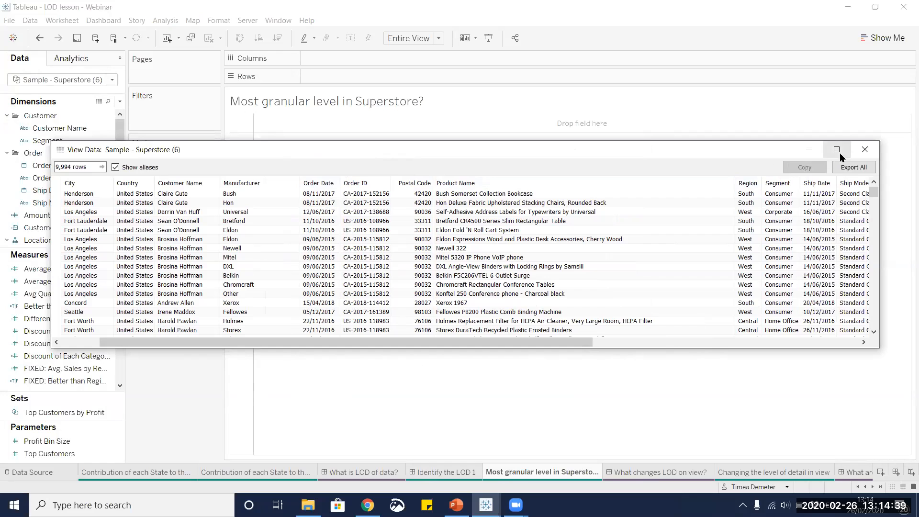
pyautogui.click(865, 151)
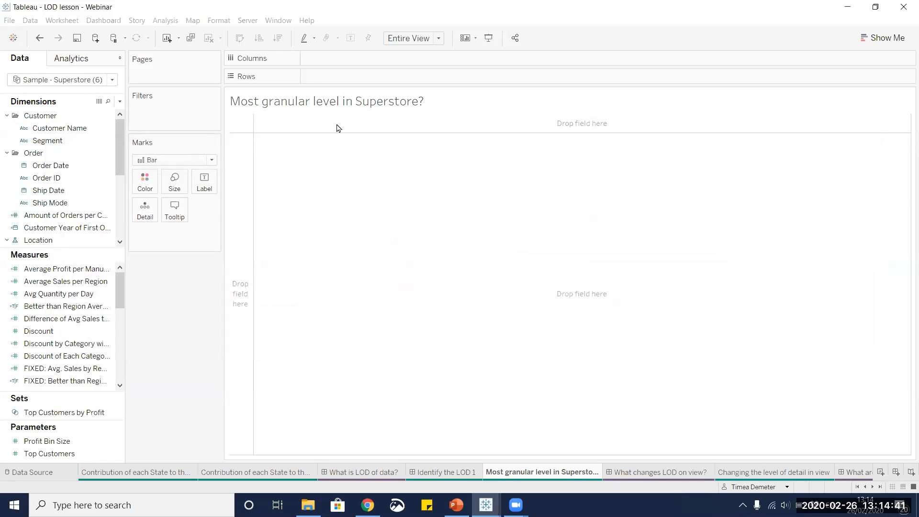
# Step: Pass the "What changes LOD on view?" dashboard and place Profit as text on the "Changing the level of detail in view" sheet
pyautogui.click(621, 473)
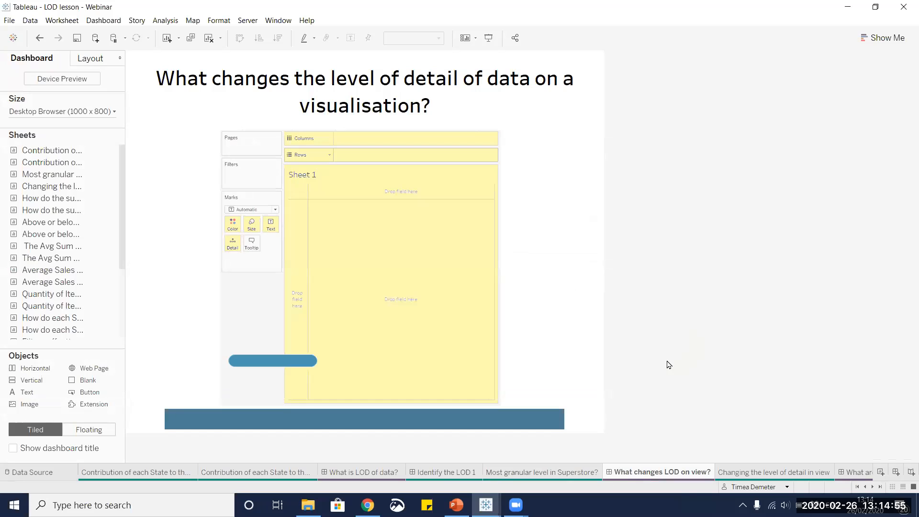
pyautogui.click(744, 474)
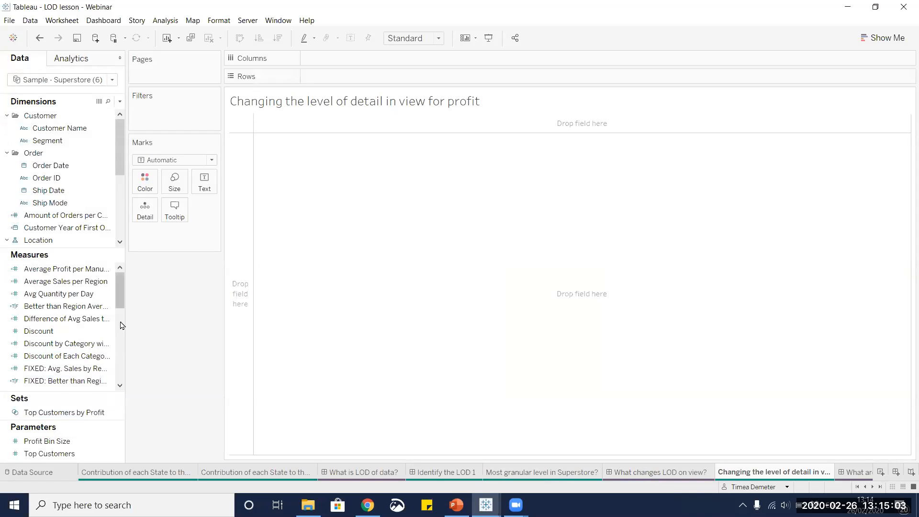
pyautogui.moveTo(121, 311); pyautogui.dragTo(119, 361)
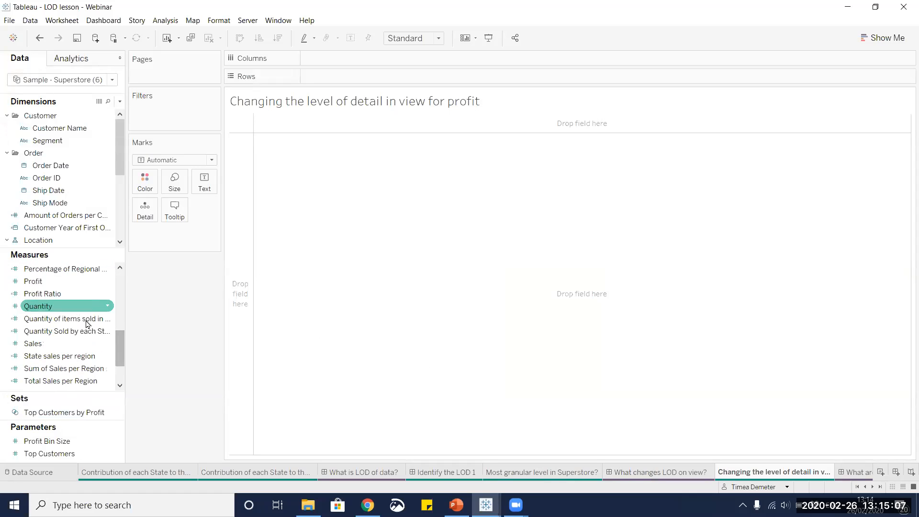
pyautogui.moveTo(93, 282); pyautogui.dragTo(320, 167)
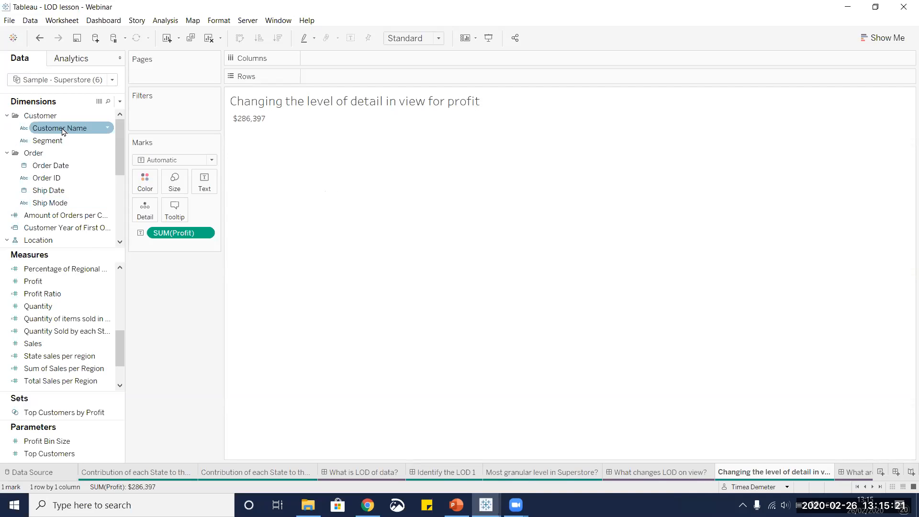
# Step: Search the fields for "cate" and break profit down by Category and Sub-Category on Rows
pyautogui.moveTo(121, 143)
pyautogui.mouseDown()
pyautogui.moveTo(119, 159)
pyautogui.moveTo(121, 135)
pyautogui.mouseUp()
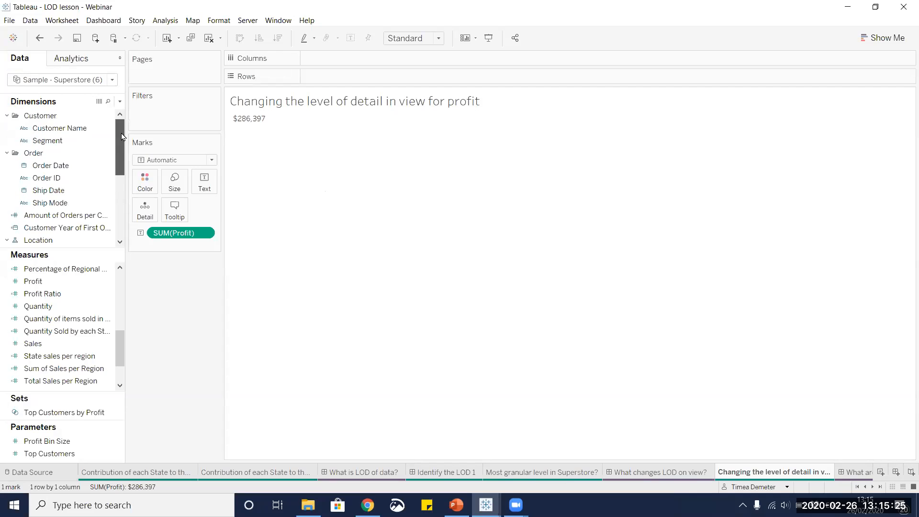
pyautogui.click(108, 102)
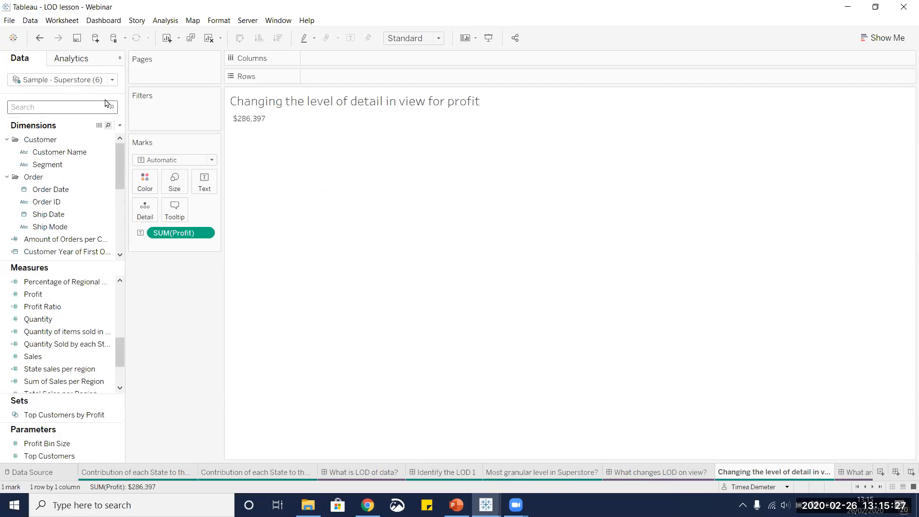
pyautogui.write('cate')
pyautogui.click(57, 153)
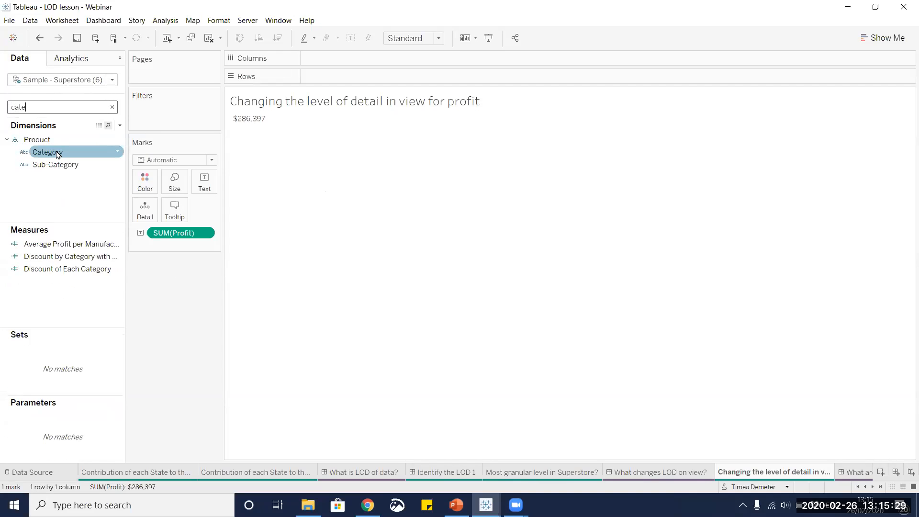
pyautogui.moveTo(49, 153); pyautogui.dragTo(328, 78)
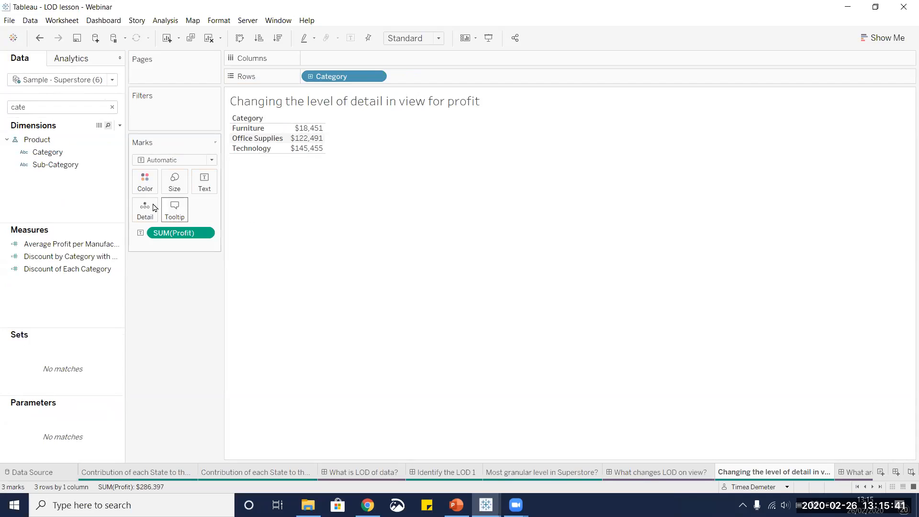
pyautogui.click(43, 165)
pyautogui.moveTo(43, 166); pyautogui.dragTo(407, 74)
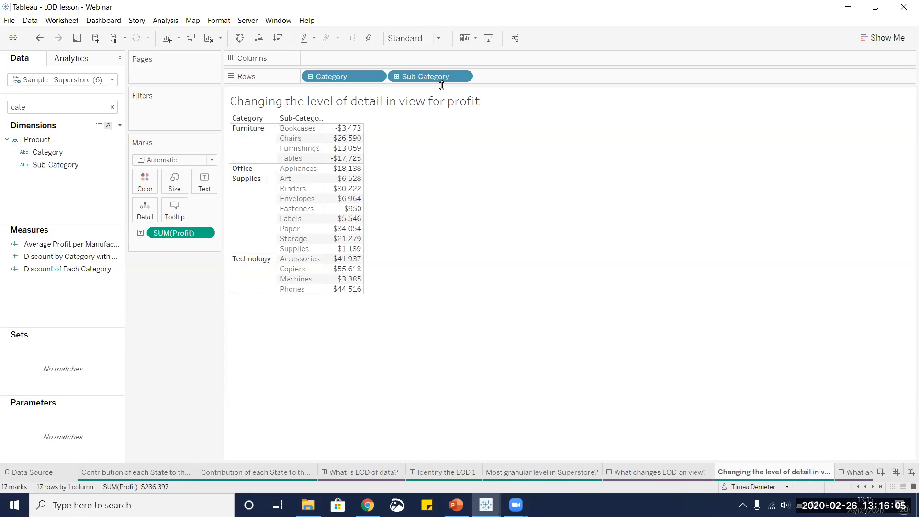
# Step: Move Sub-Category off Rows to the Detail mark, and reassign it to Color
pyautogui.moveTo(427, 77); pyautogui.dragTo(144, 214)
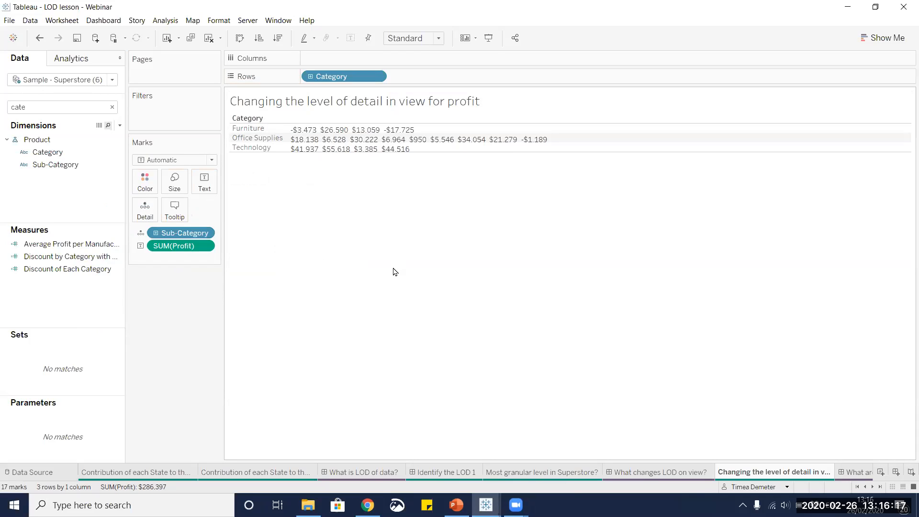
pyautogui.moveTo(304, 134)
pyautogui.moveTo(398, 133)
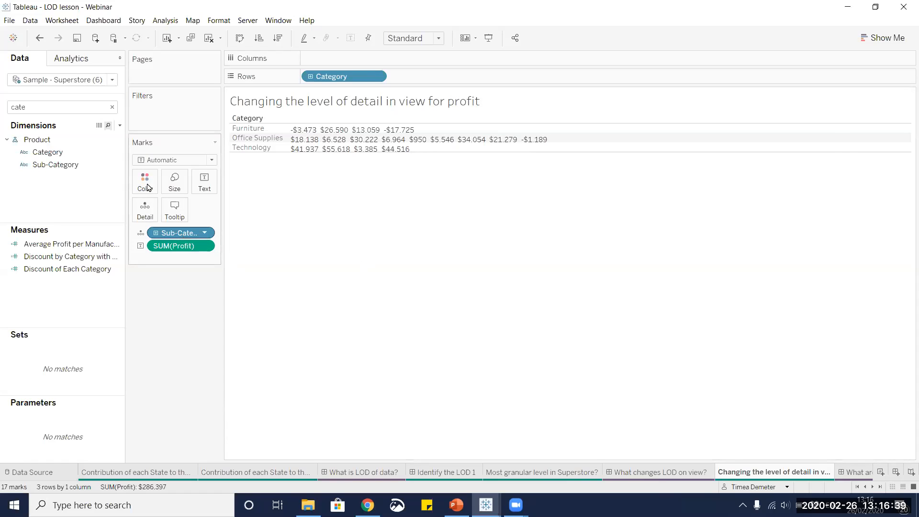
pyautogui.moveTo(147, 187); pyautogui.dragTo(146, 186)
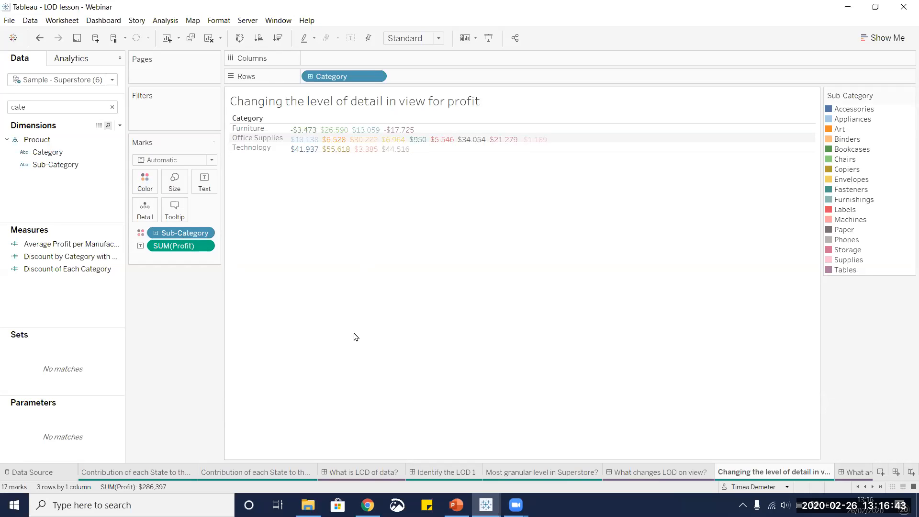
# Step: Show the "What are LOD calculations?" dashboard
pyautogui.click(845, 474)
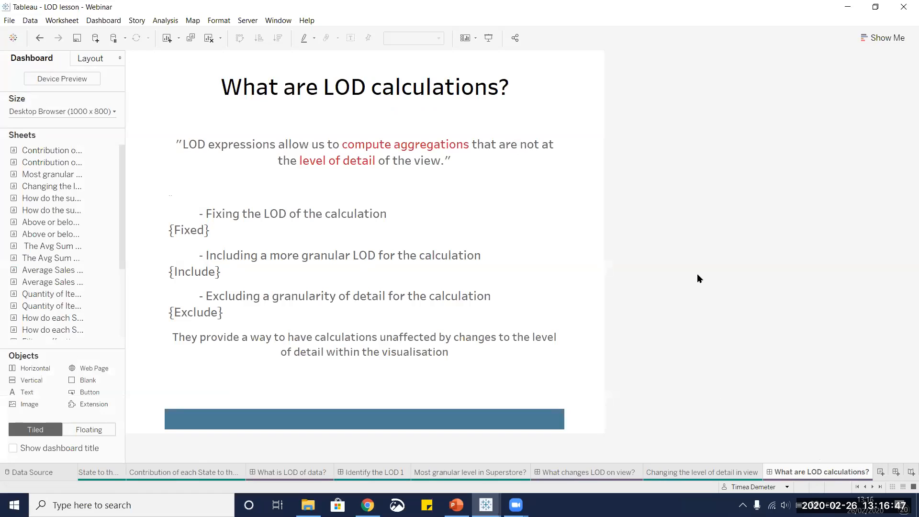
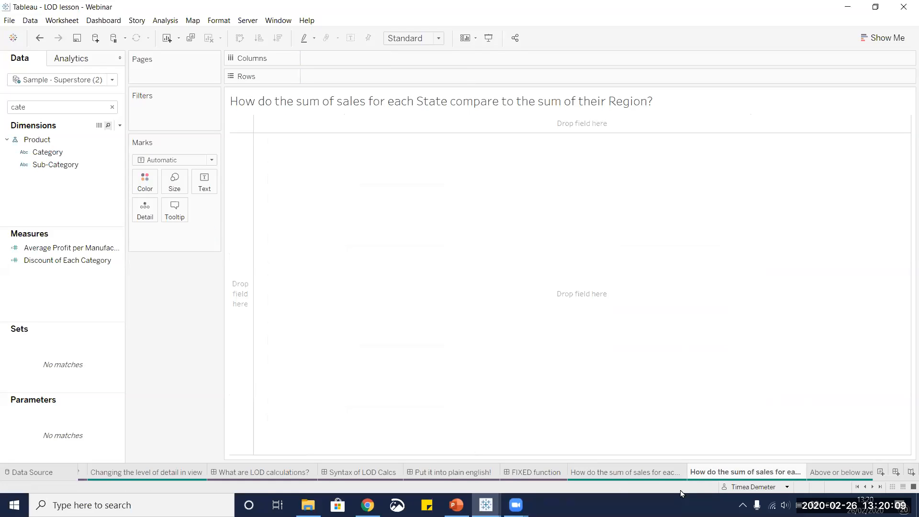
# Step: On the State versus Region sales sheet, search out the State and Region fields and put both on Rows, with Region before State
pyautogui.moveTo(713, 479)
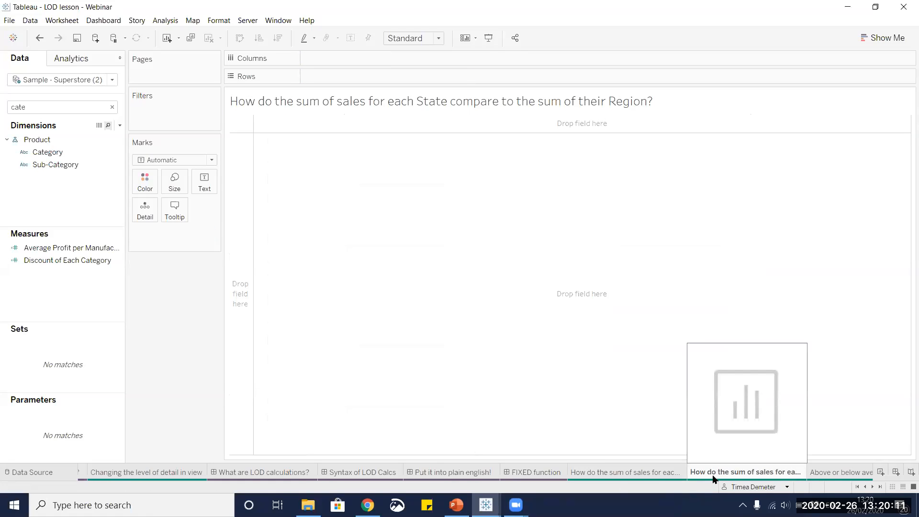
pyautogui.click(112, 107)
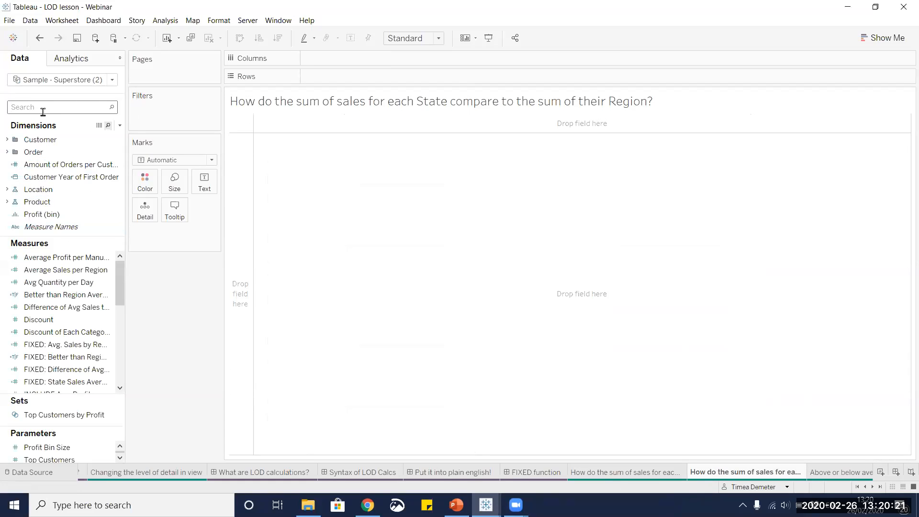
pyautogui.write('sta')
pyautogui.moveTo(41, 151); pyautogui.dragTo(329, 75)
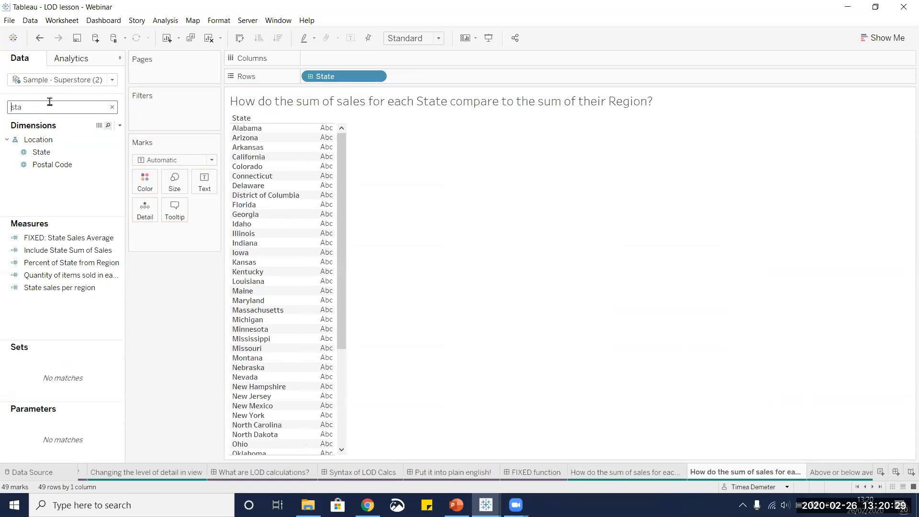
pyautogui.hotkey('ctrl', 'a')
pyautogui.write('reg')
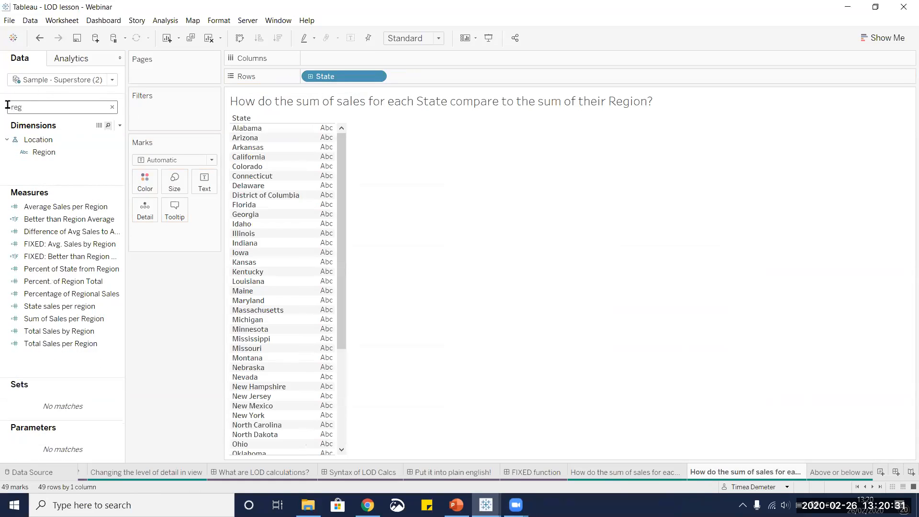
pyautogui.moveTo(44, 152); pyautogui.dragTo(305, 81)
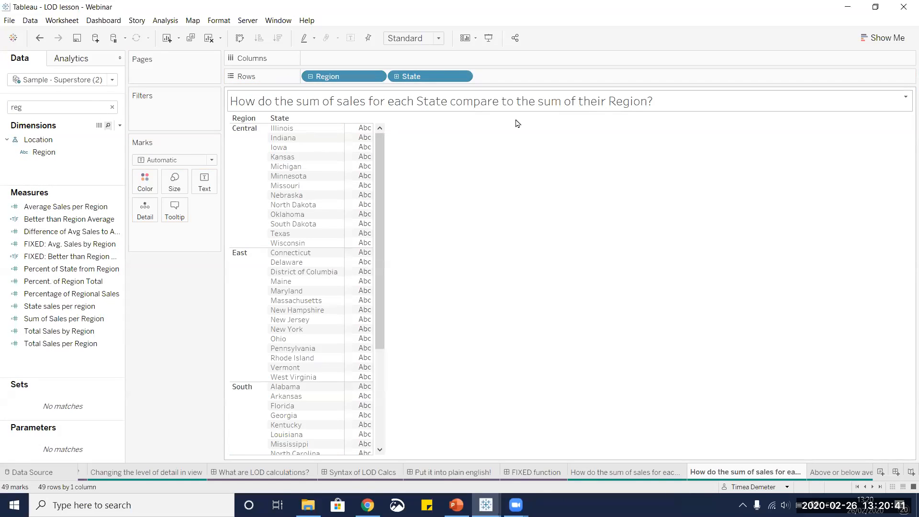
# Step: Search the fields for "sale" and add Sales to the table as text for each state
pyautogui.click(52, 107)
pyautogui.moveTo(32, 105); pyautogui.dragTo(12, 104)
pyautogui.write('sale')
pyautogui.click(30, 277)
pyautogui.moveTo(30, 279); pyautogui.dragTo(350, 184)
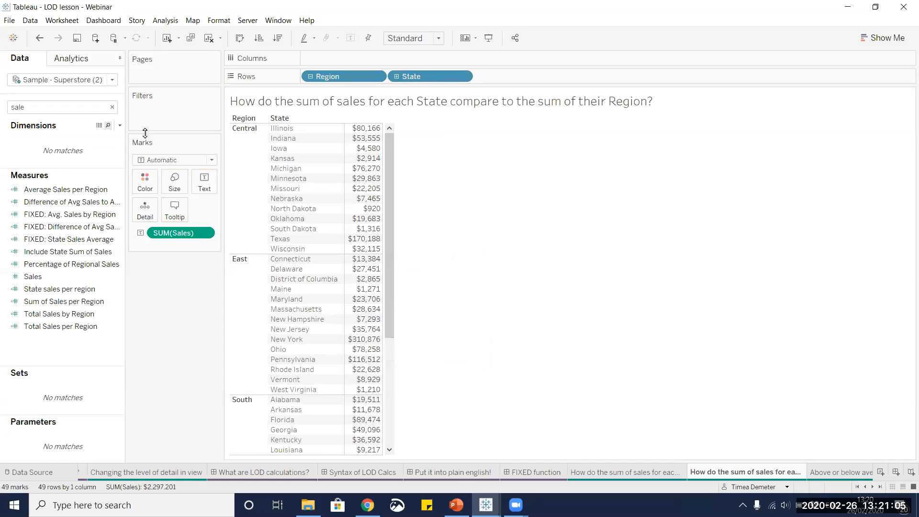
# Step: Clear the field search and start a new calculated field named "Total Sales by Region"
pyautogui.click(112, 107)
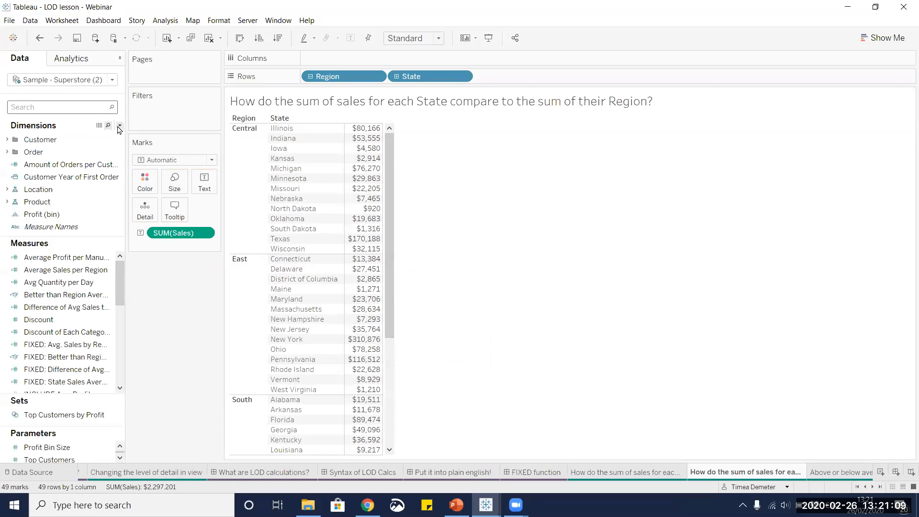
pyautogui.click(120, 125)
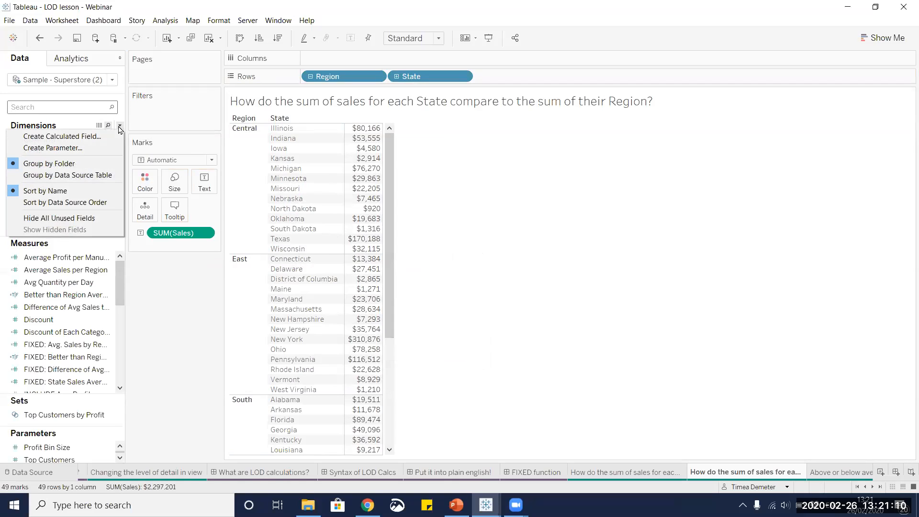
pyautogui.click(95, 137)
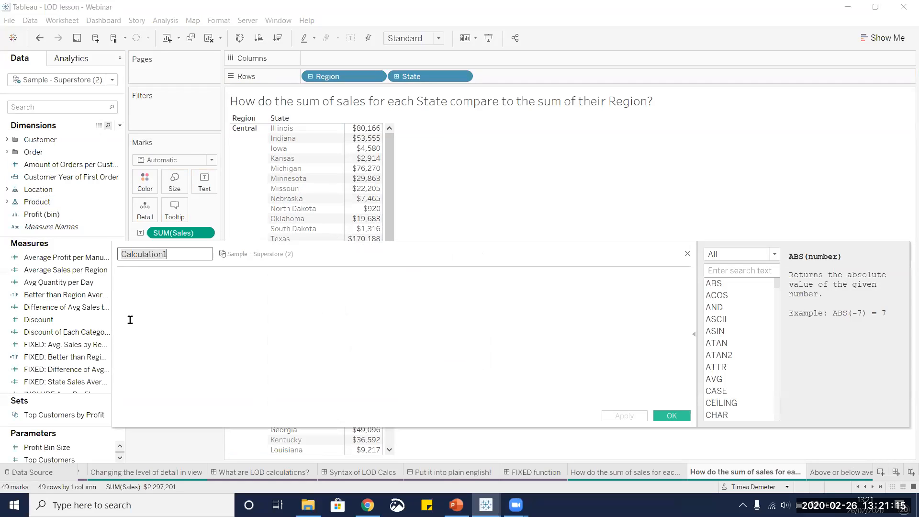
pyautogui.write('Total S')
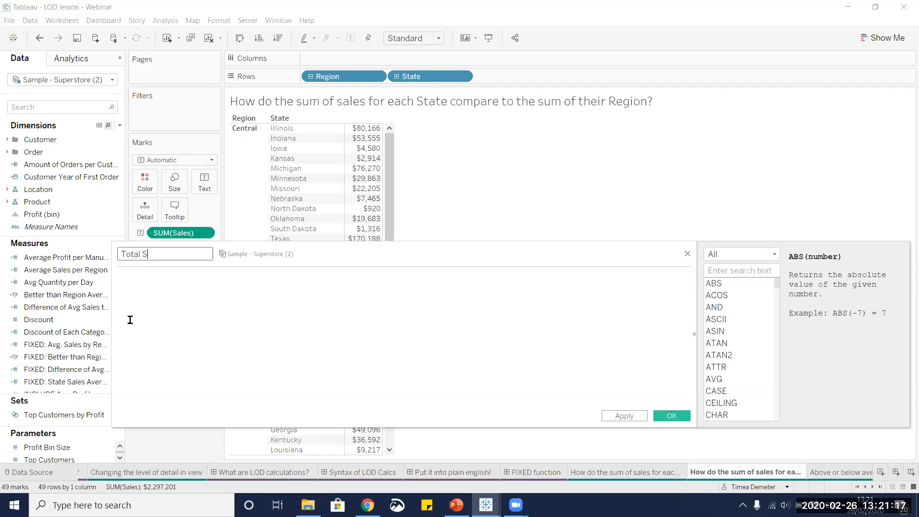
pyautogui.write('ales by Region')
pyautogui.click(168, 316)
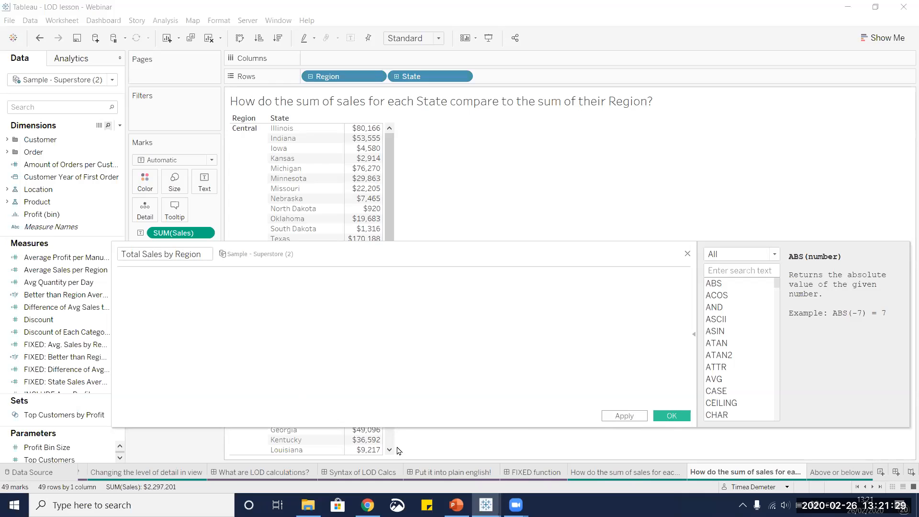
# Step: Copy the plain-English FIXED format line from the "Put it into plain english!" dashboard, leaving its text as it is
pyautogui.click(527, 472)
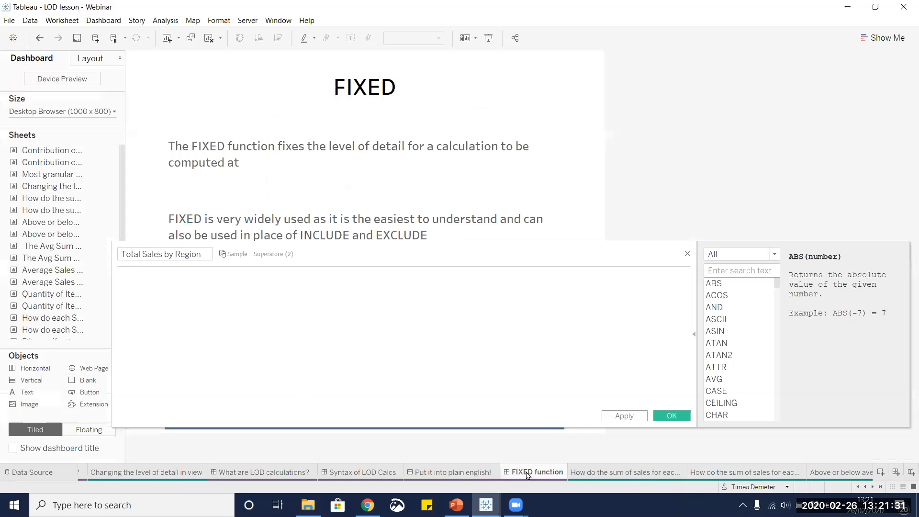
pyautogui.moveTo(410, 258); pyautogui.dragTo(509, 381)
pyautogui.click(455, 472)
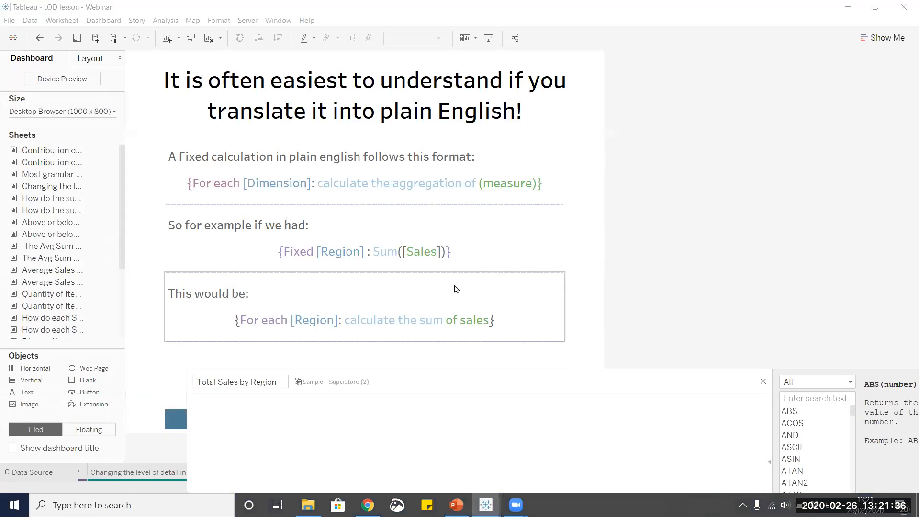
pyautogui.doubleClick(402, 195)
pyautogui.moveTo(498, 244); pyautogui.dragTo(331, 232)
pyautogui.hotkey('ctrl', 'c')
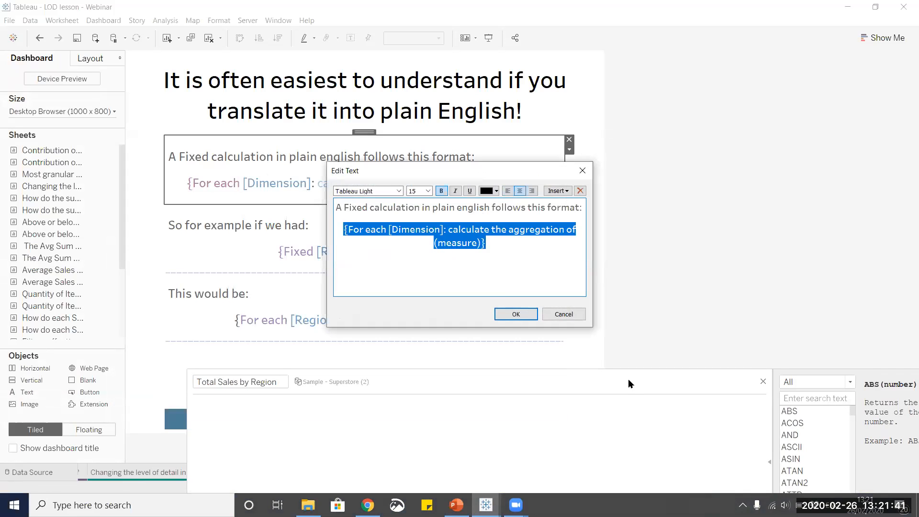
pyautogui.click(516, 313)
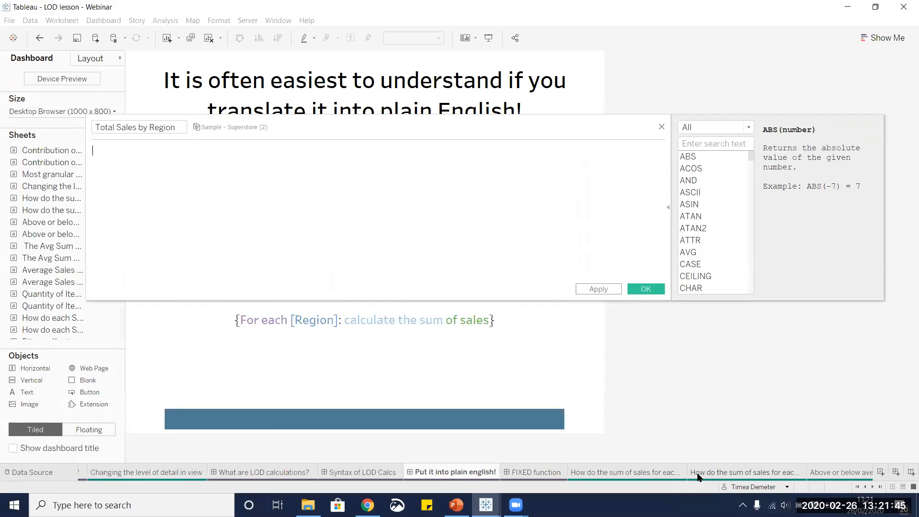
# Step: Return to the State versus Region sales sheet and paste the copied line into the calculation as a // comment
pyautogui.click(701, 472)
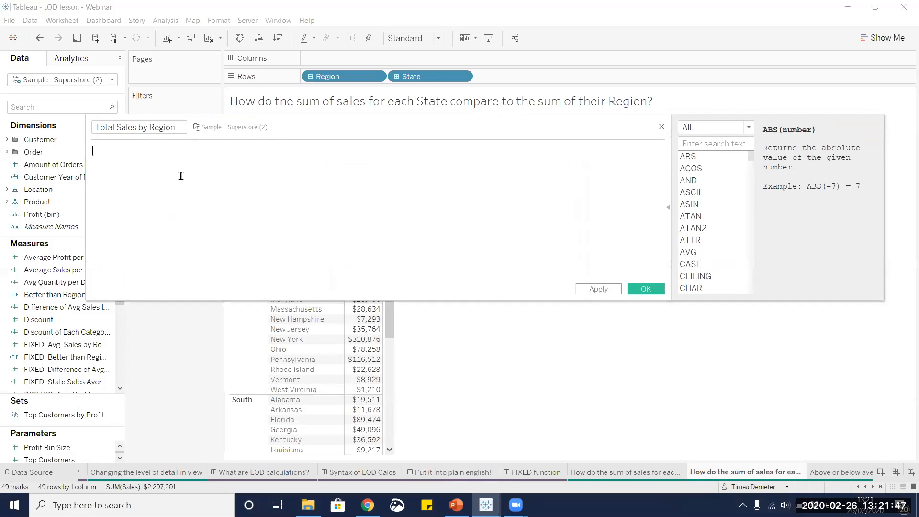
pyautogui.hotkey('ctrl', 'v')
pyautogui.click(96, 149)
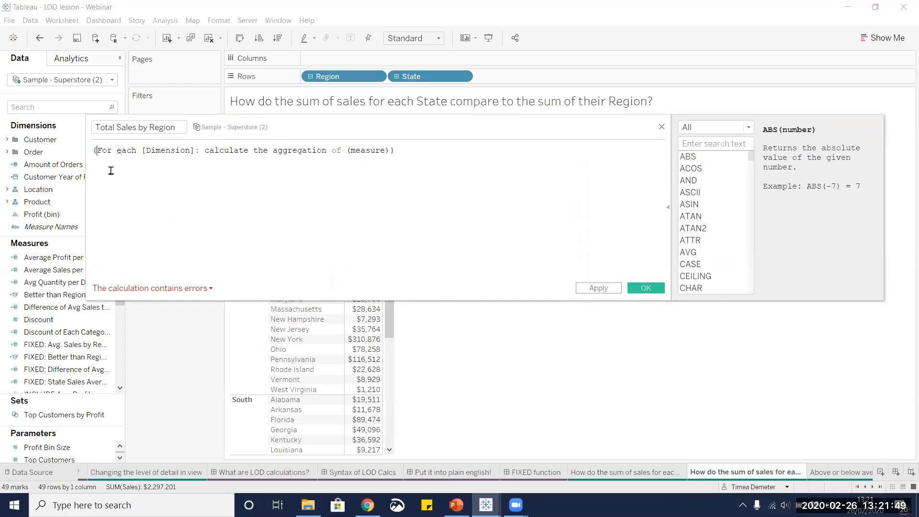
pyautogui.write('//')
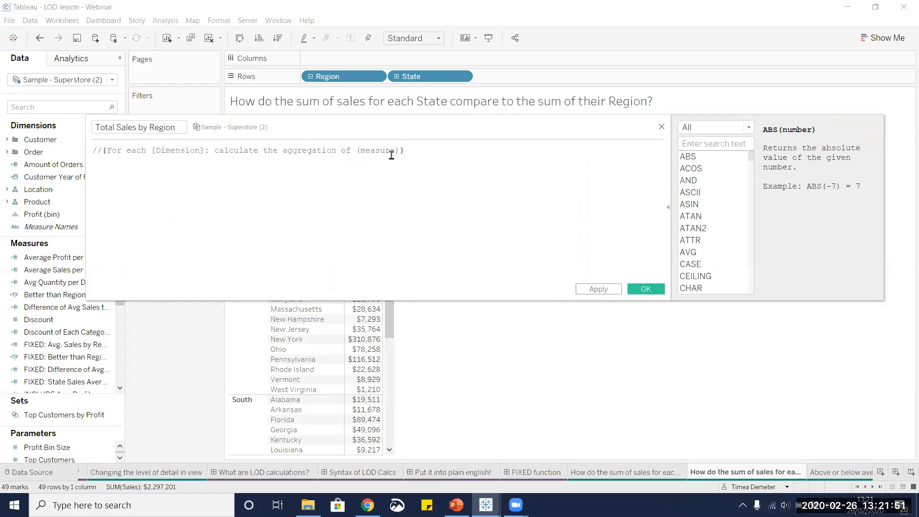
# Step: Below the comment, begin the level of detail expression with {FIXED [Region]:
pyautogui.click(410, 150)
pyautogui.press('Return')
pyautogui.write('{')
pyautogui.moveTo(279, 125); pyautogui.dragTo(288, 175)
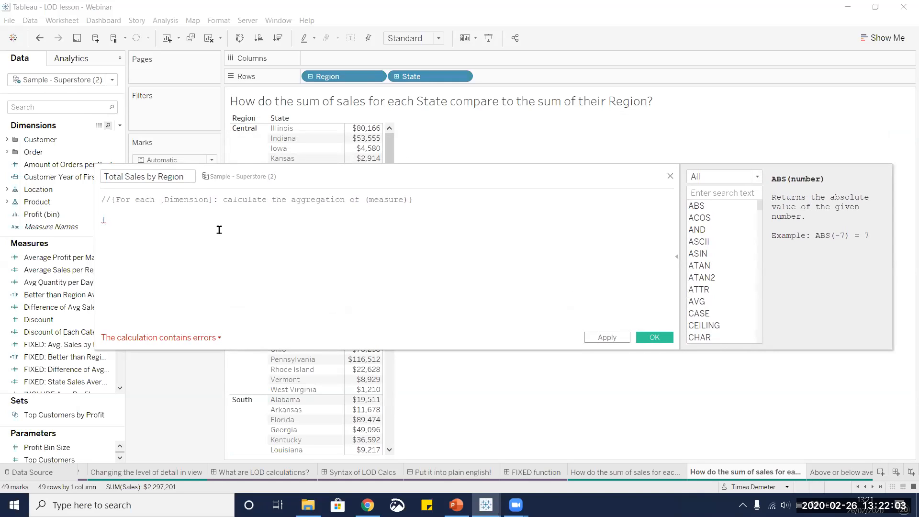
pyautogui.write('Fixef')
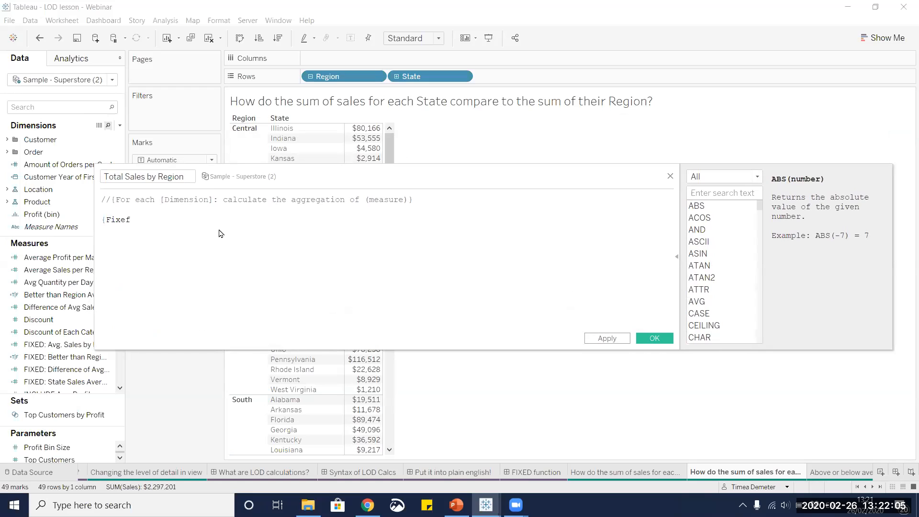
pyautogui.press('BackSpace')
pyautogui.doubleClick(164, 230)
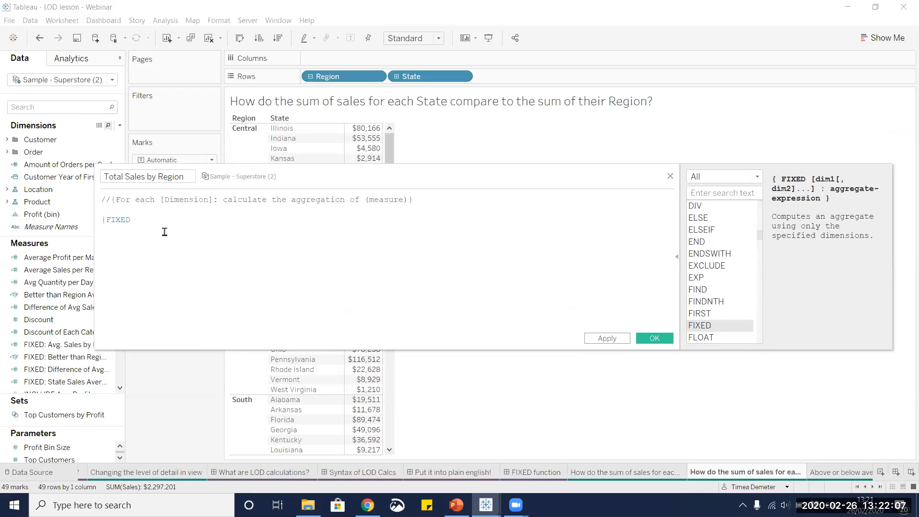
pyautogui.write('reg')
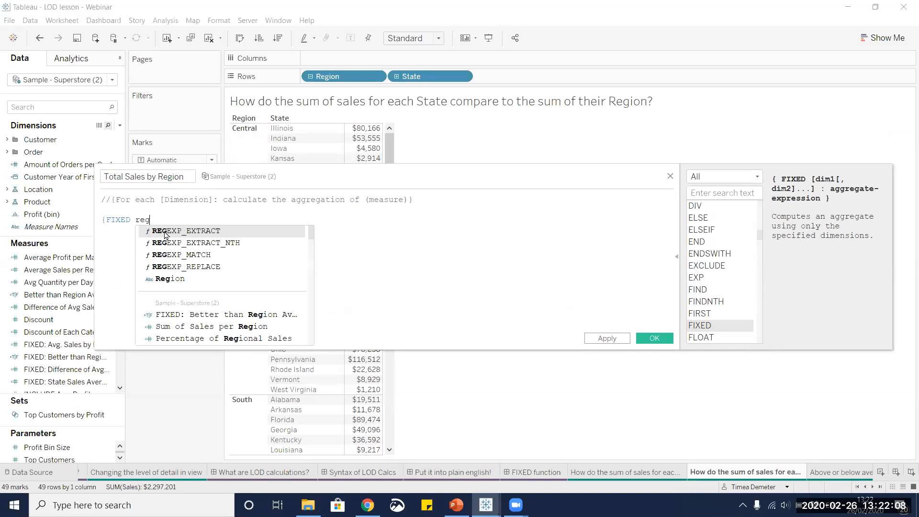
pyautogui.doubleClick(169, 272)
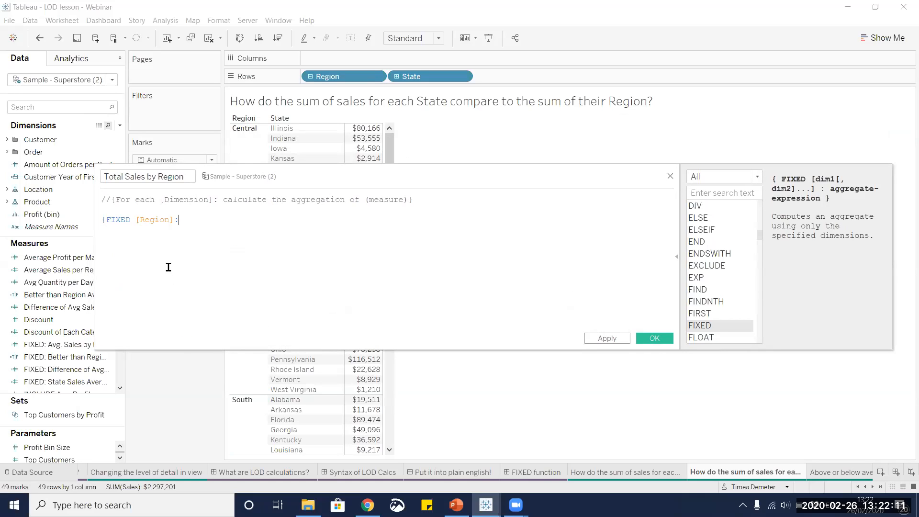
pyautogui.write(':')
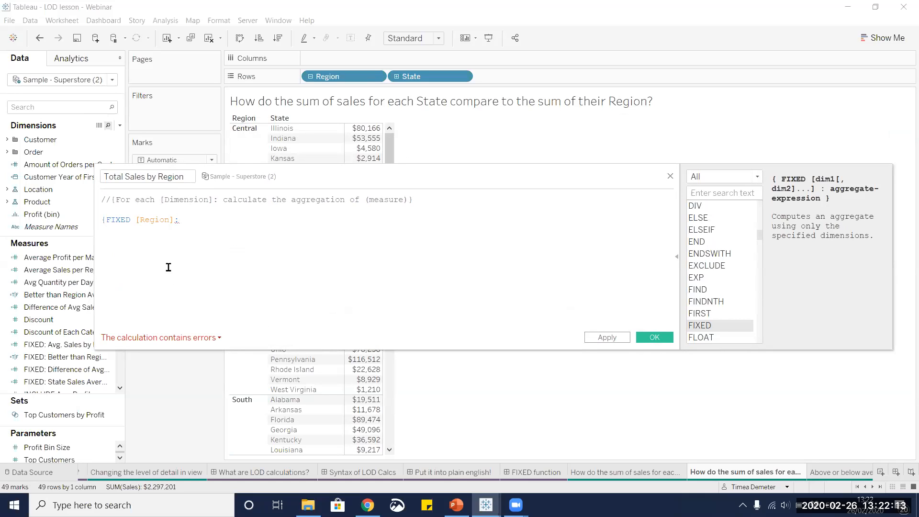
# Step: Complete the FIXED expression with the aggregation SUM([Sales]) and a closing brace
pyautogui.write('sum')
pyautogui.doubleClick(205, 231)
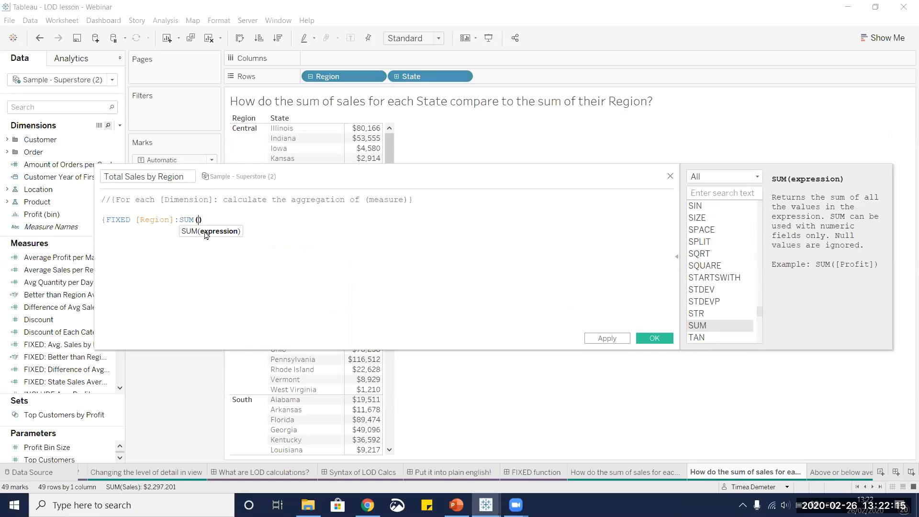
pyautogui.write('sa')
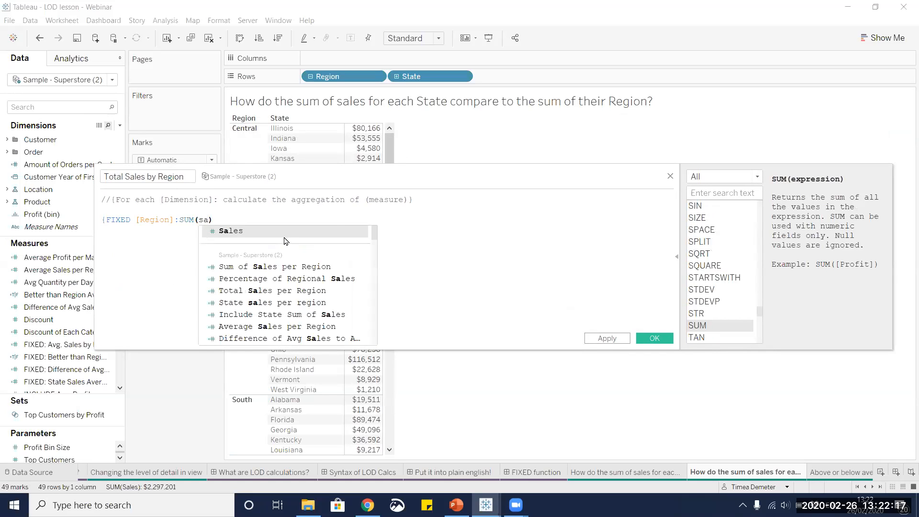
pyautogui.doubleClick(236, 234)
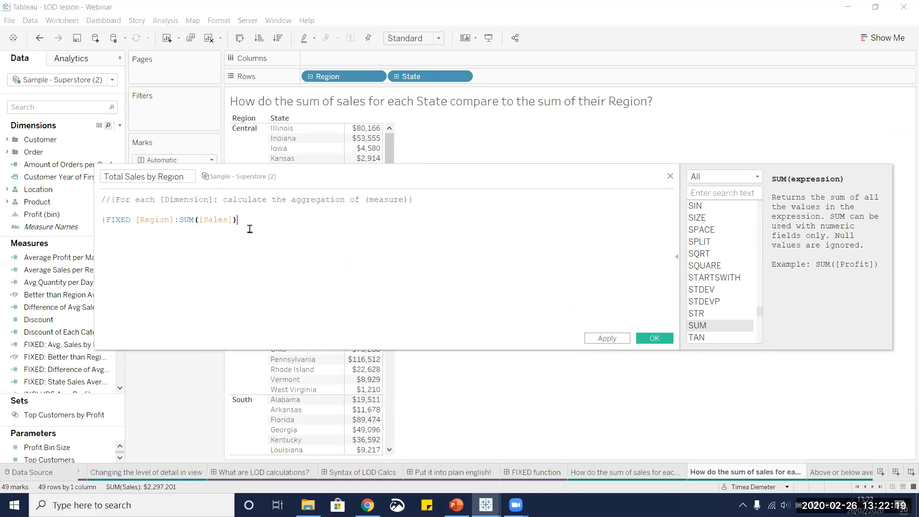
pyautogui.write('}')
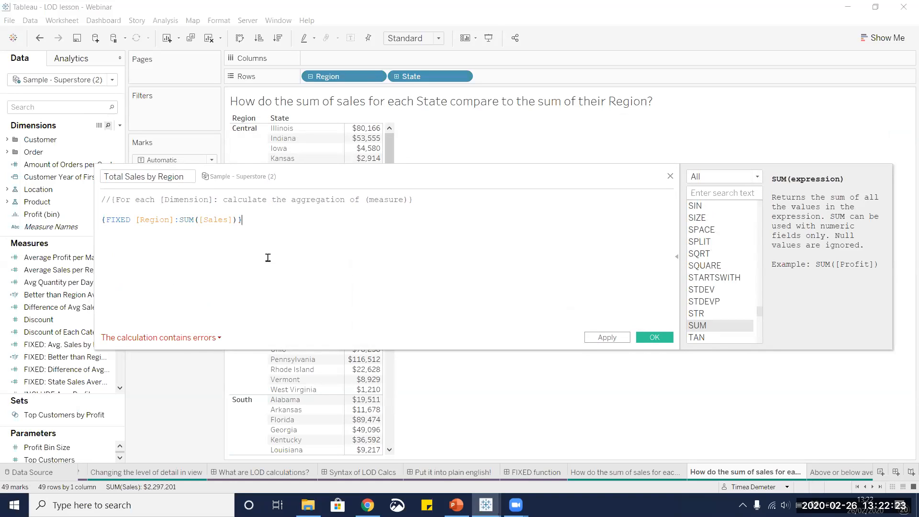
# Step: Delete the comment line and the blank line above the FIXED expression
pyautogui.moveTo(413, 199); pyautogui.dragTo(84, 192)
pyautogui.press('BackSpace')
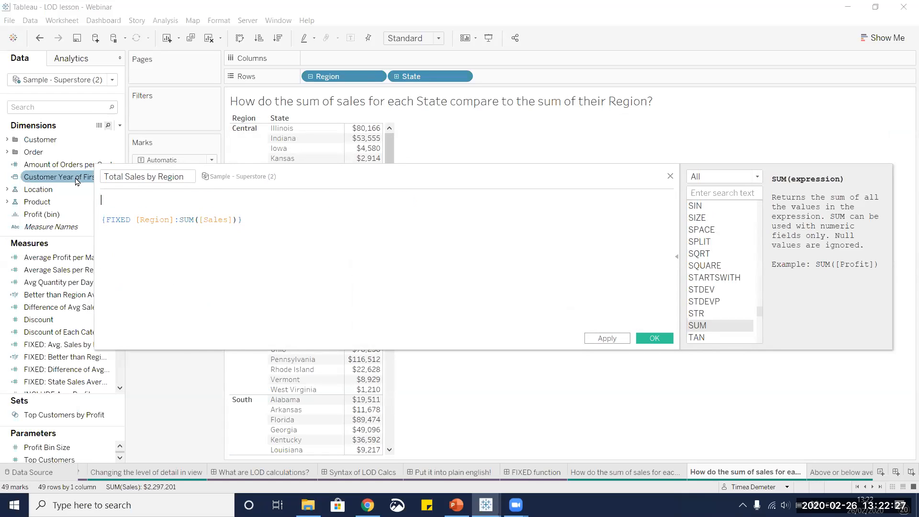
pyautogui.press('Delete')
pyautogui.press('BackSpace')
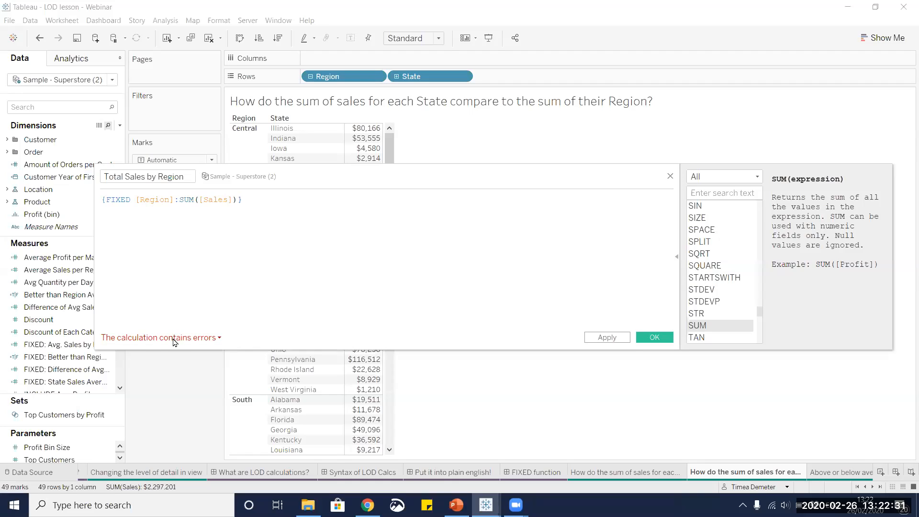
# Step: Check the calculation's error, rename the field "Total Sales by Region webinar" and save it
pyautogui.click(176, 342)
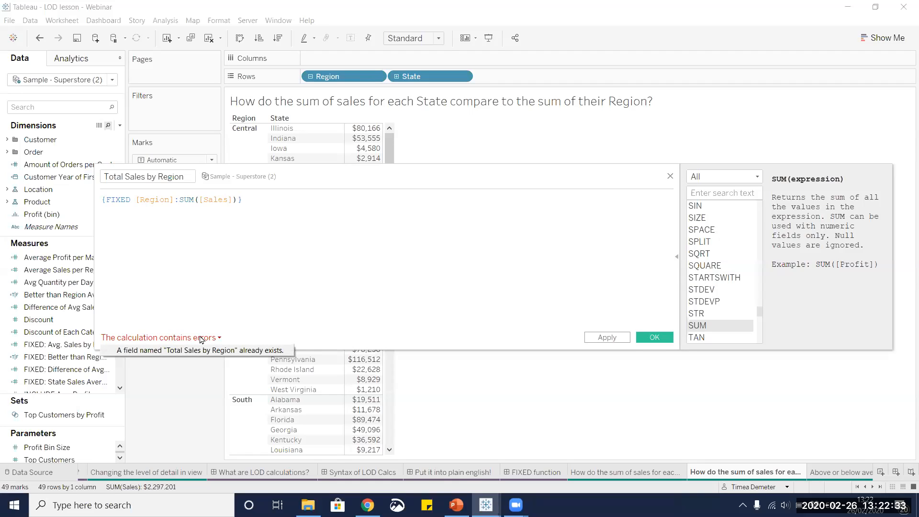
pyautogui.click(190, 178)
pyautogui.write('webinar')
pyautogui.click(244, 231)
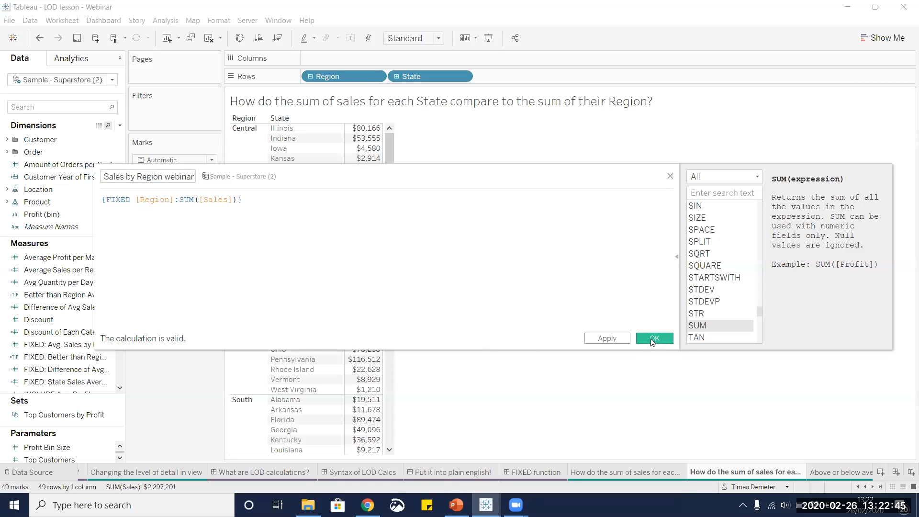
pyautogui.click(652, 339)
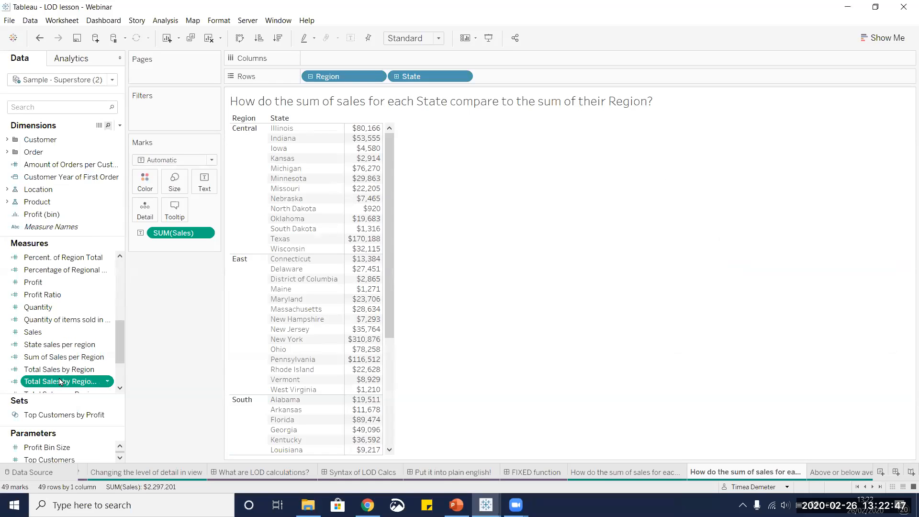
# Step: Add Total Sales by Region webinar to the table as a column beside Sales and widen the value columns
pyautogui.moveTo(56, 383); pyautogui.dragTo(379, 204)
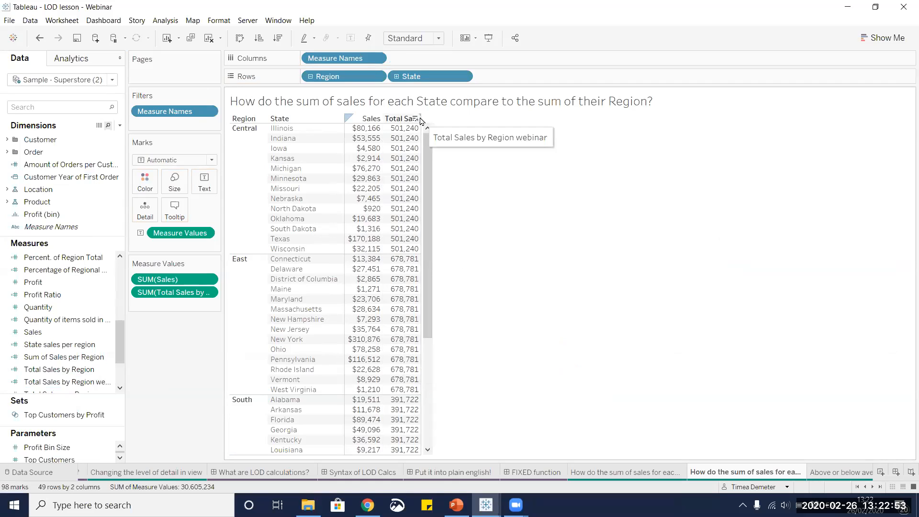
pyautogui.moveTo(420, 117); pyautogui.dragTo(463, 121)
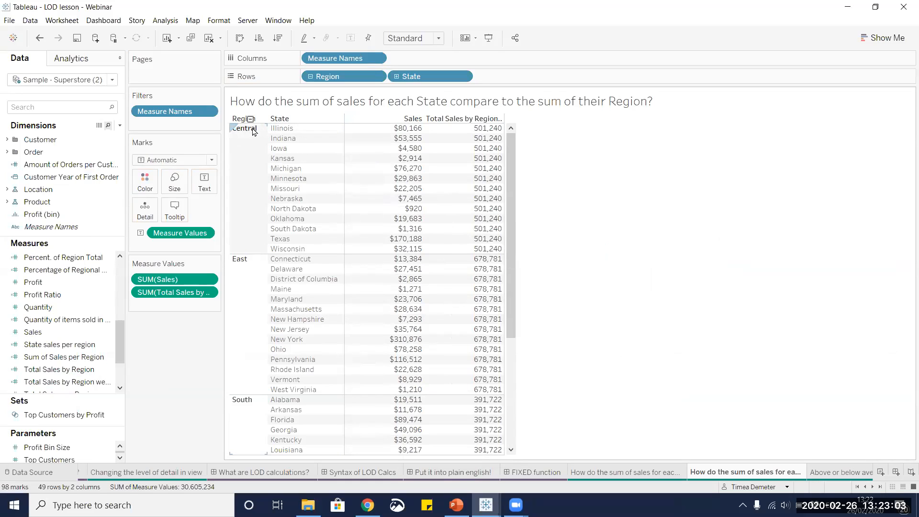
# Step: Start another calculated field named "Percentage sales contribution to region"
pyautogui.click(119, 126)
pyautogui.click(100, 137)
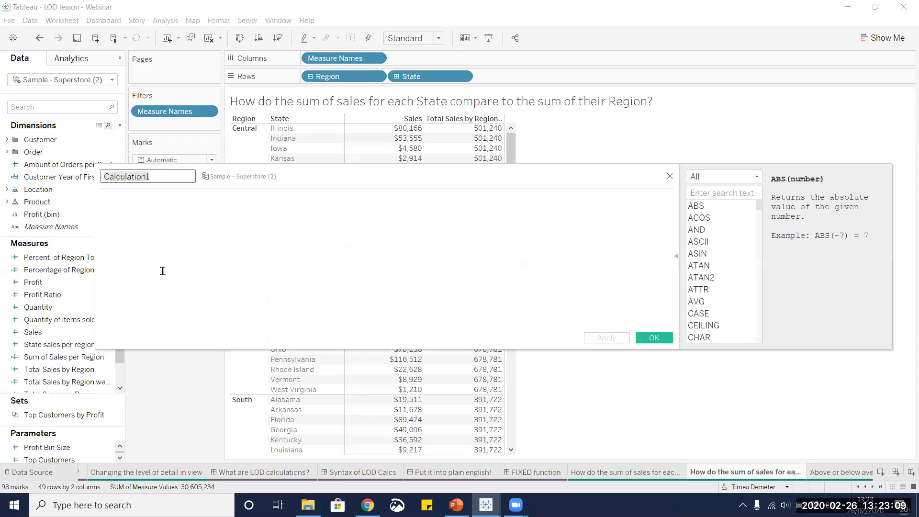
pyautogui.write('Per')
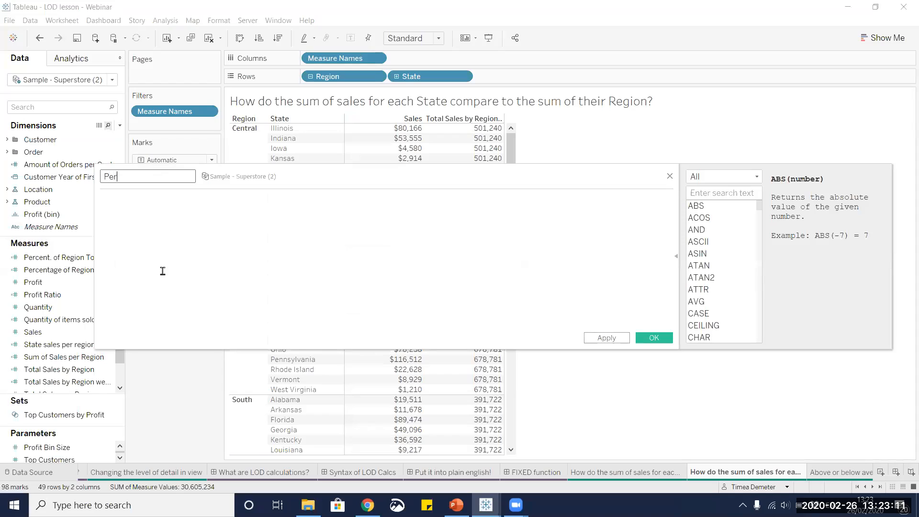
pyautogui.write('centage sales')
pyautogui.write(' contribution to ')
pyautogui.write('region')
# Step: Define the percentage calculation as SUM([Sales])/SUM([Total Sales by Region webinar]) and save it
pyautogui.moveTo(345, 177); pyautogui.dragTo(487, 205)
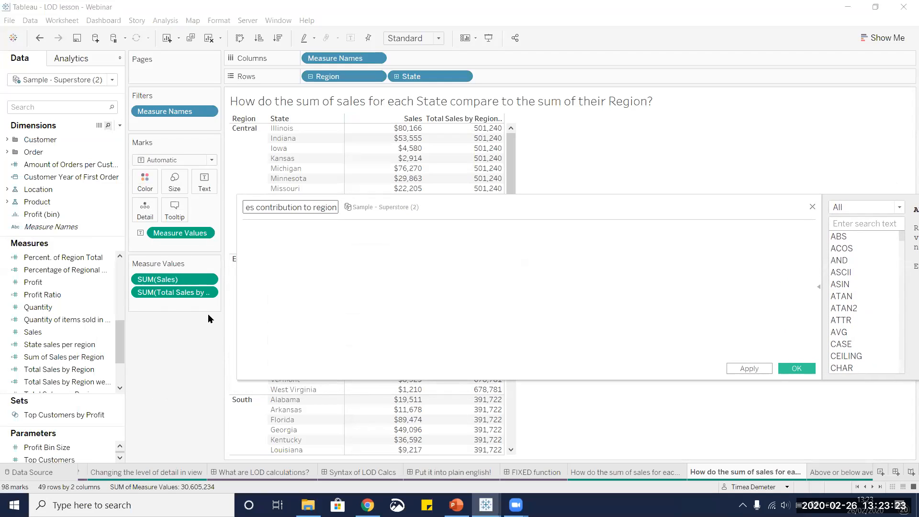
pyautogui.moveTo(163, 282); pyautogui.dragTo(298, 245)
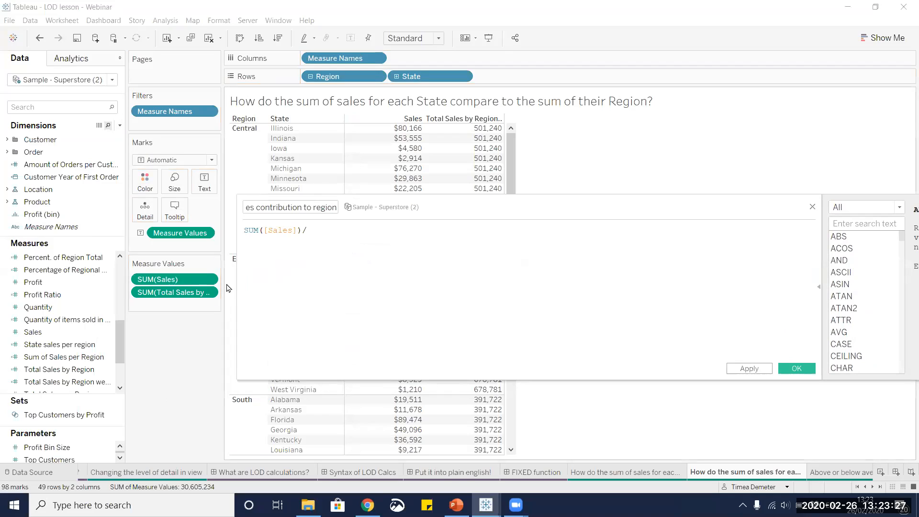
pyautogui.moveTo(165, 293); pyautogui.dragTo(346, 231)
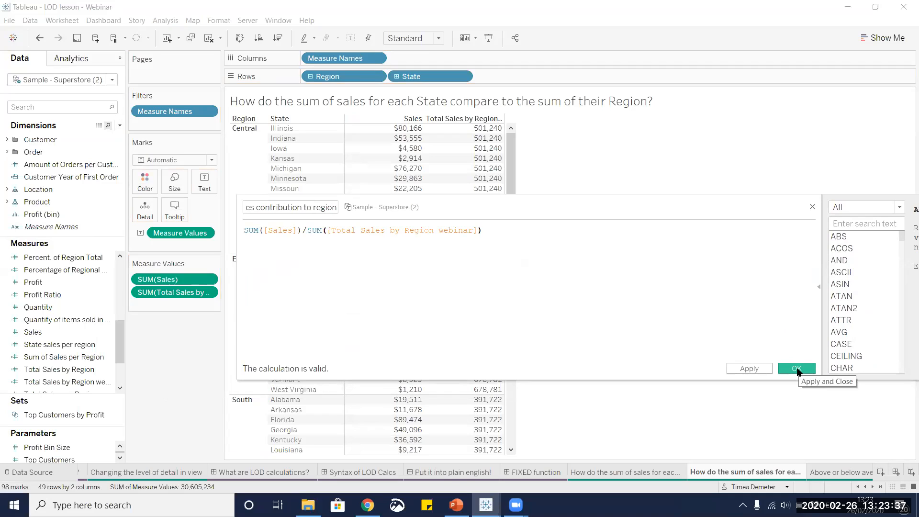
pyautogui.click(796, 369)
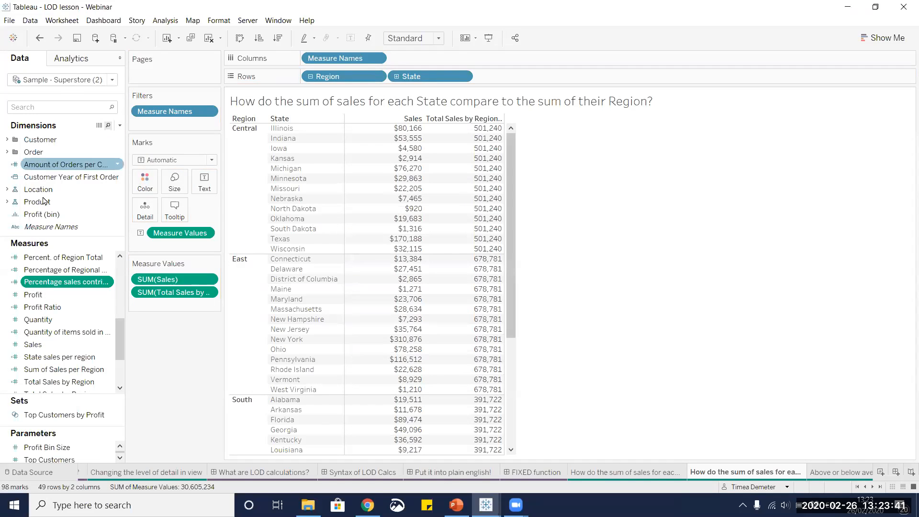
# Step: Add the Percentage sales contribution to region field to the table and format it as a percentage with 0 decimal places
pyautogui.moveTo(64, 284); pyautogui.dragTo(494, 180)
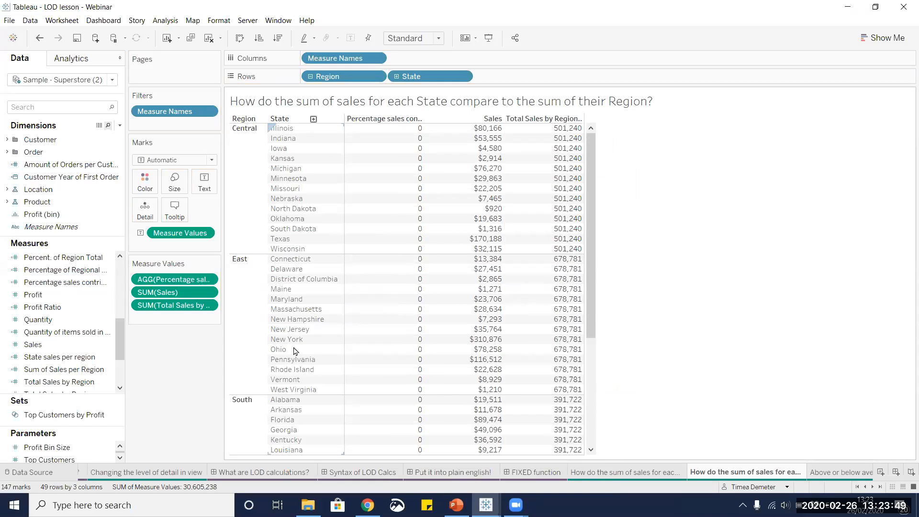
pyautogui.click(209, 280)
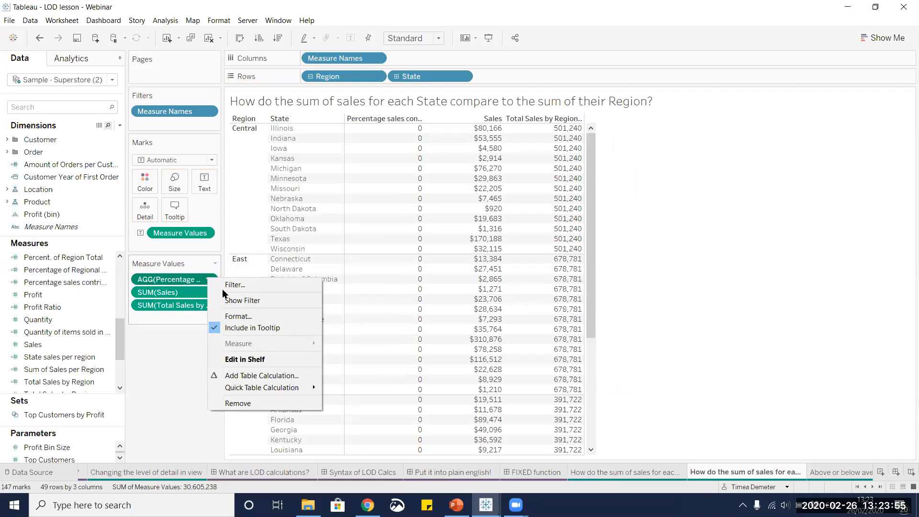
pyautogui.click(242, 317)
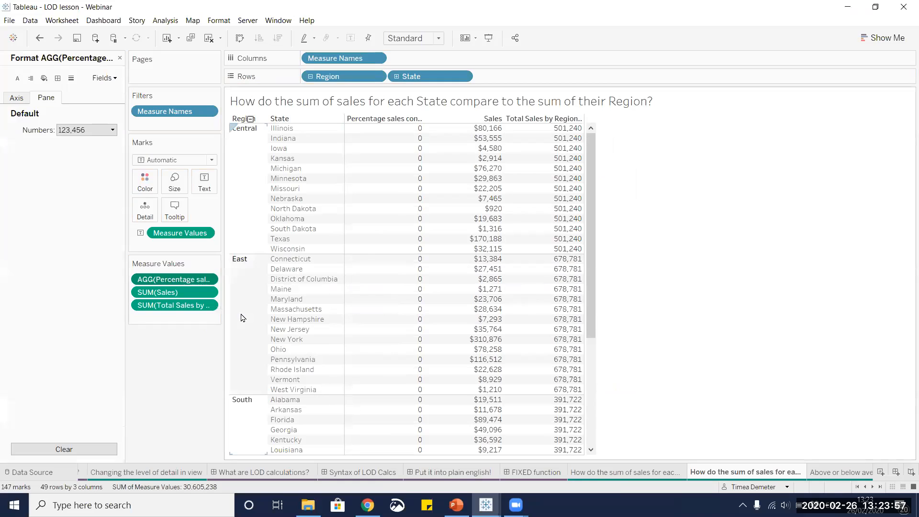
pyautogui.click(73, 130)
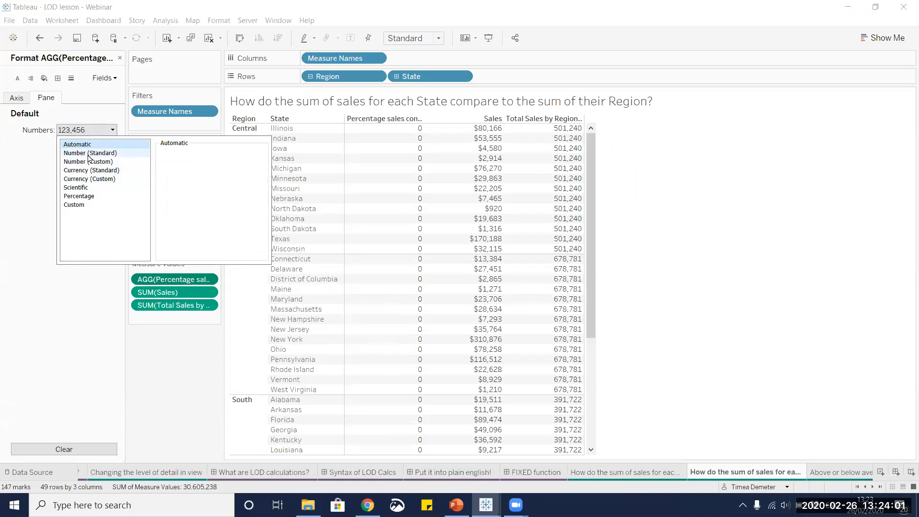
pyautogui.click(80, 197)
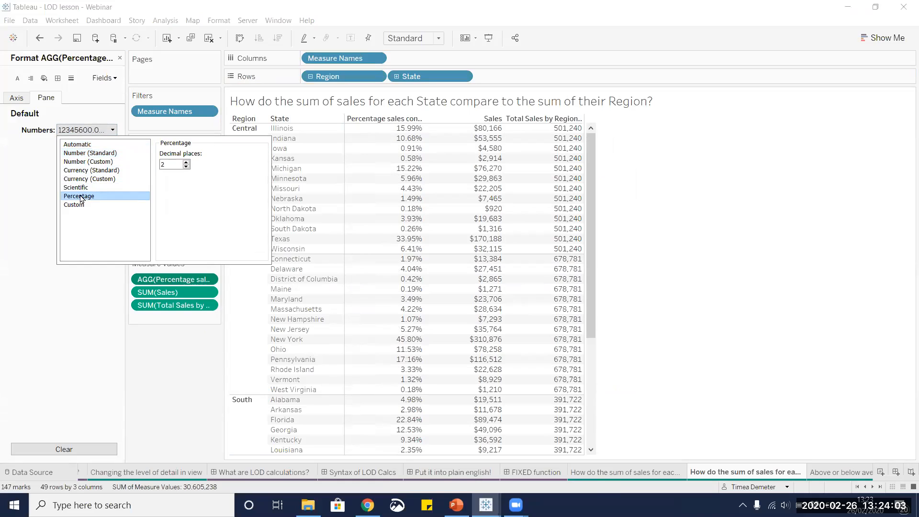
pyautogui.click(186, 166)
pyautogui.click(186, 166)
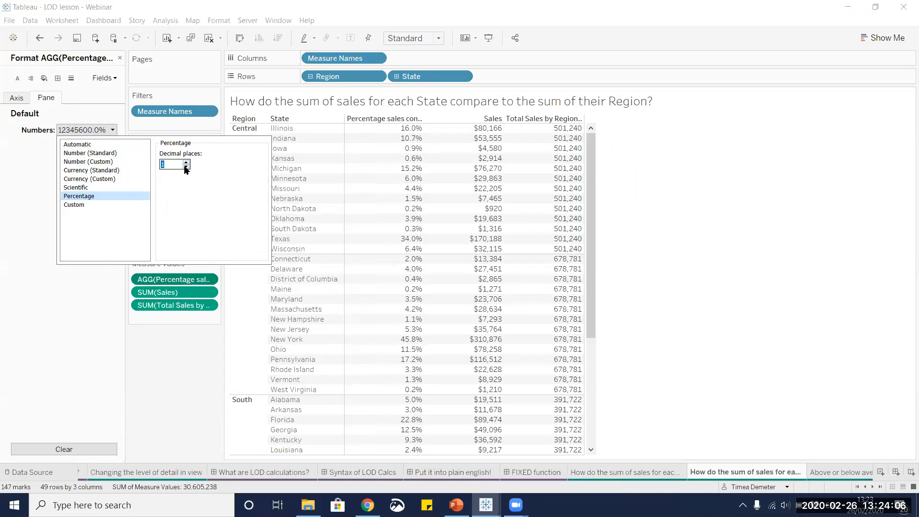
pyautogui.click(185, 383)
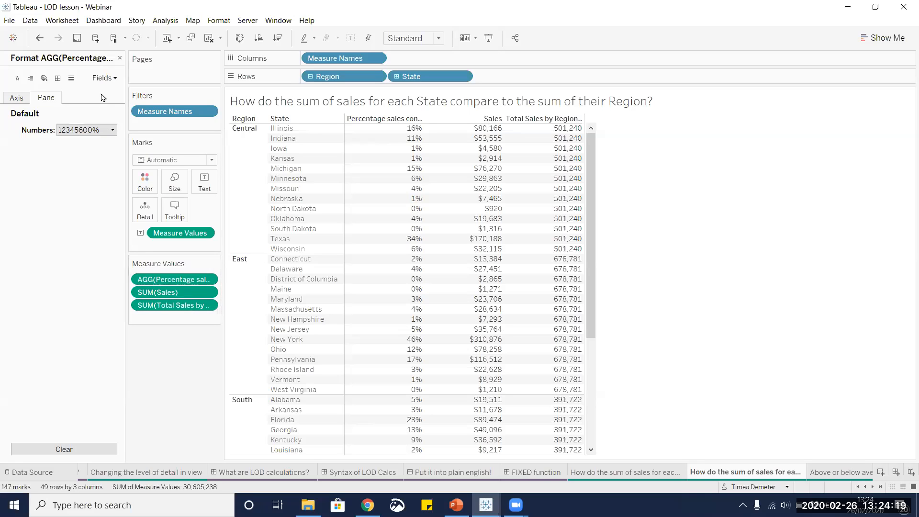
pyautogui.click(120, 58)
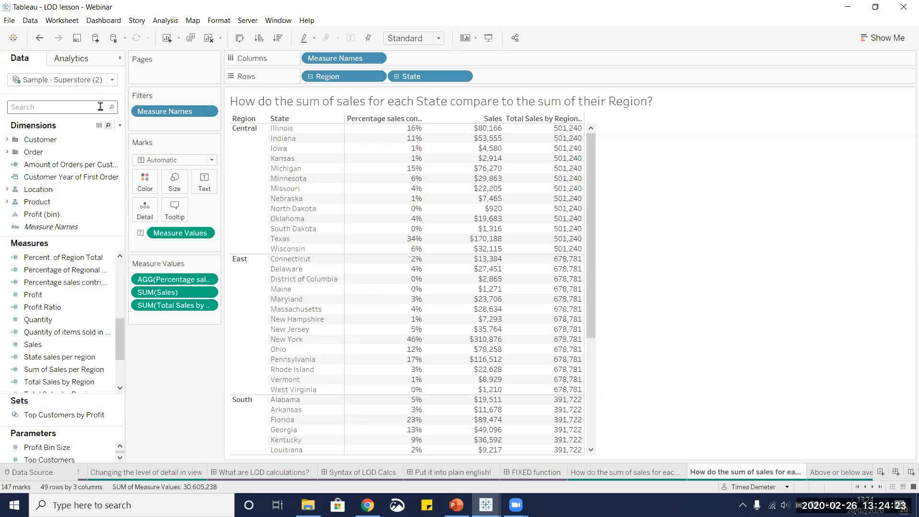
# Step: Review the formula of the Total Sales by Region webinar field and close it without changes
pyautogui.moveTo(122, 328); pyautogui.dragTo(119, 348)
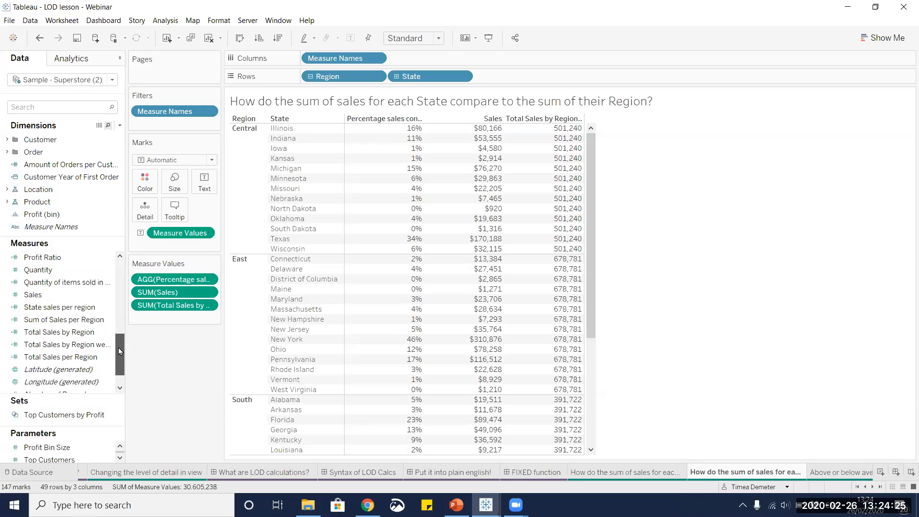
pyautogui.click(86, 335)
pyautogui.rightClick(86, 337)
pyautogui.click(110, 146)
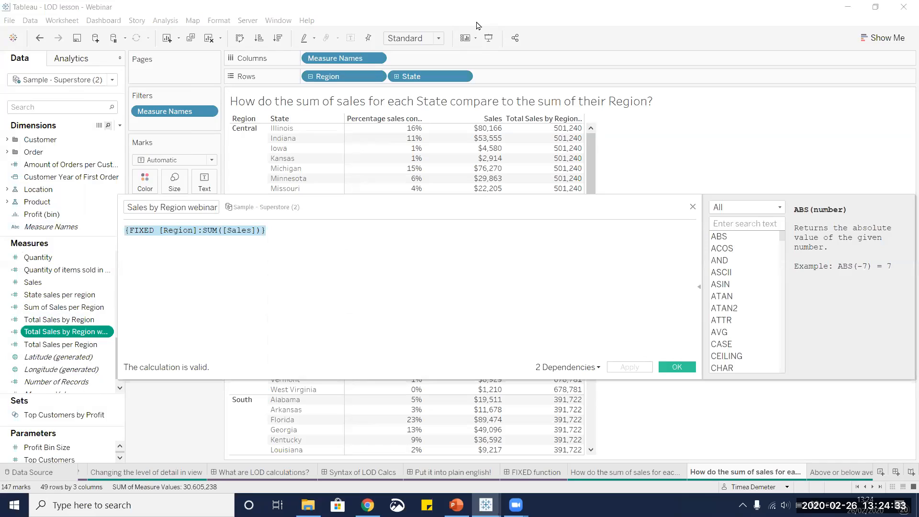
pyautogui.write('{FIXED [Region]:SUM([Sales])}')
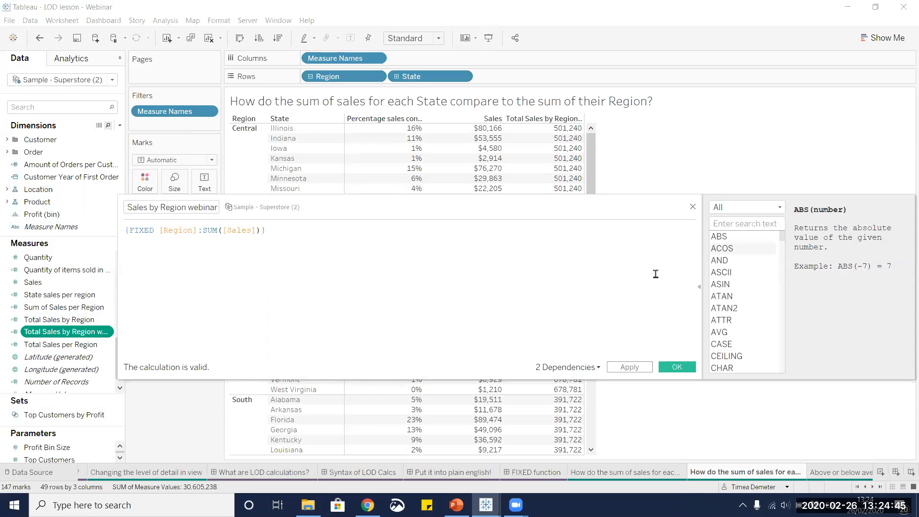
pyautogui.click(693, 206)
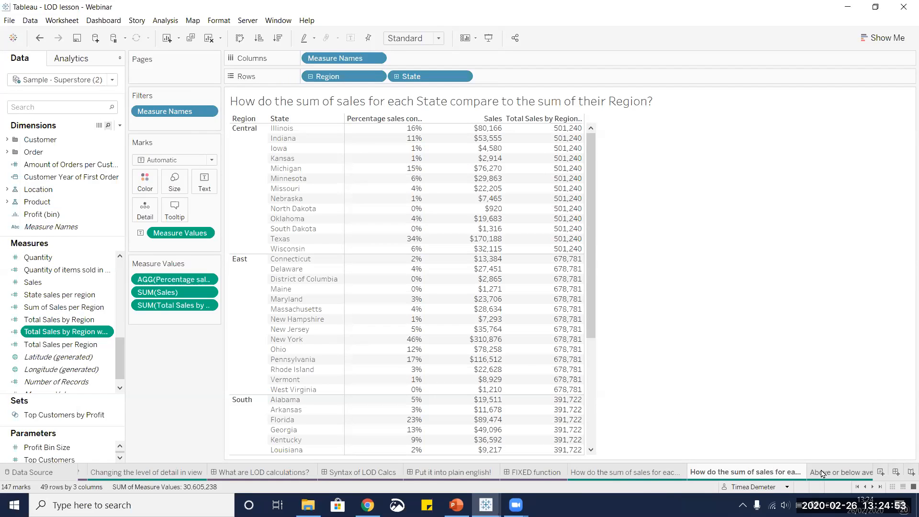
# Step: View the finished chart of above or below average sales by category and open the empty worksheet that follows it
pyautogui.click(871, 487)
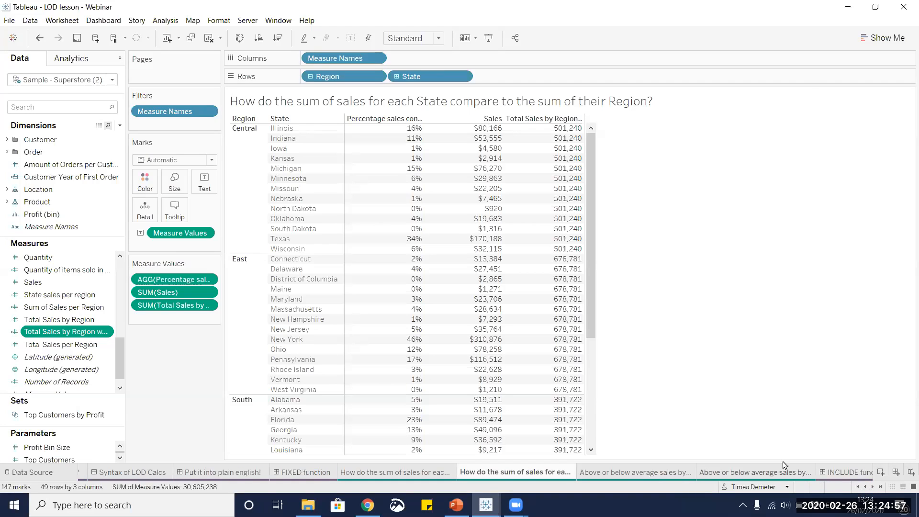
pyautogui.click(625, 472)
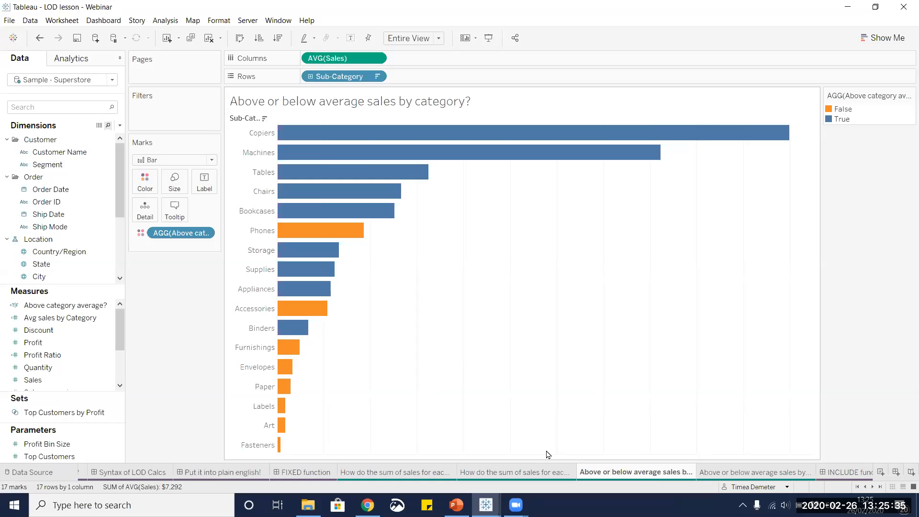
pyautogui.click(745, 473)
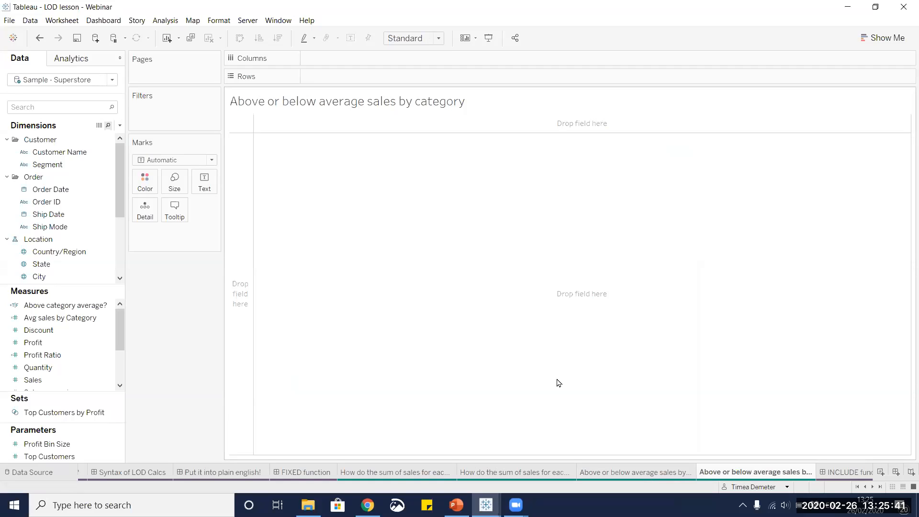
# Step: Find the Sub-Category dimension and place it on the rows of the empty worksheet
pyautogui.click(62, 108)
pyautogui.write('sub')
pyautogui.moveTo(55, 152); pyautogui.dragTo(338, 79)
# Step: Find the Category dimension and place it on the rows ahead of Sub-Category
pyautogui.click(56, 109)
pyautogui.moveTo(56, 110)
pyautogui.mouseDown()
pyautogui.moveTo(7, 102)
pyautogui.moveTo(44, 108)
pyautogui.mouseUp()
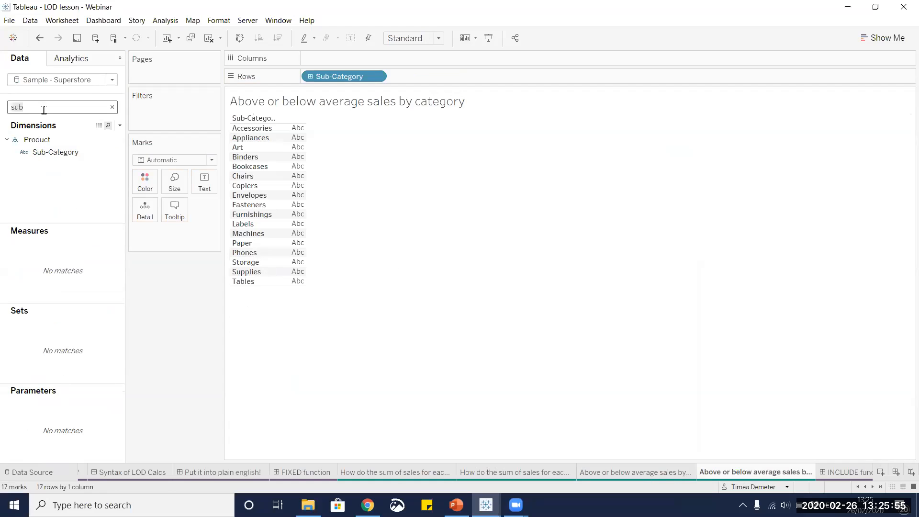
pyautogui.press('BackSpace')
pyautogui.press('BackSpace')
pyautogui.press('BackSpace')
pyautogui.write('cat')
pyautogui.moveTo(50, 165); pyautogui.dragTo(312, 84)
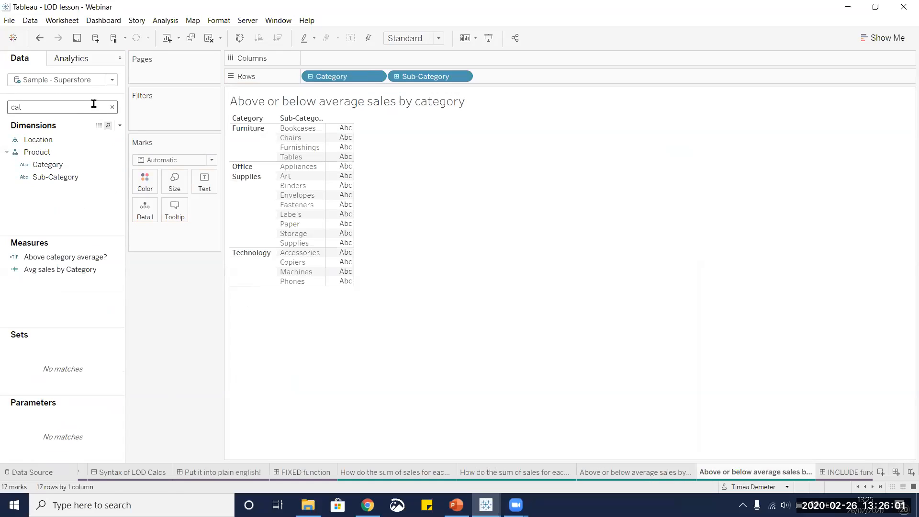
# Step: Add Sales to the columns aggregated as Average and remove Category from the rows
pyautogui.moveTo(96, 109); pyautogui.dragTo(12, 108)
pyautogui.write('sal')
pyautogui.moveTo(33, 231); pyautogui.dragTo(349, 57)
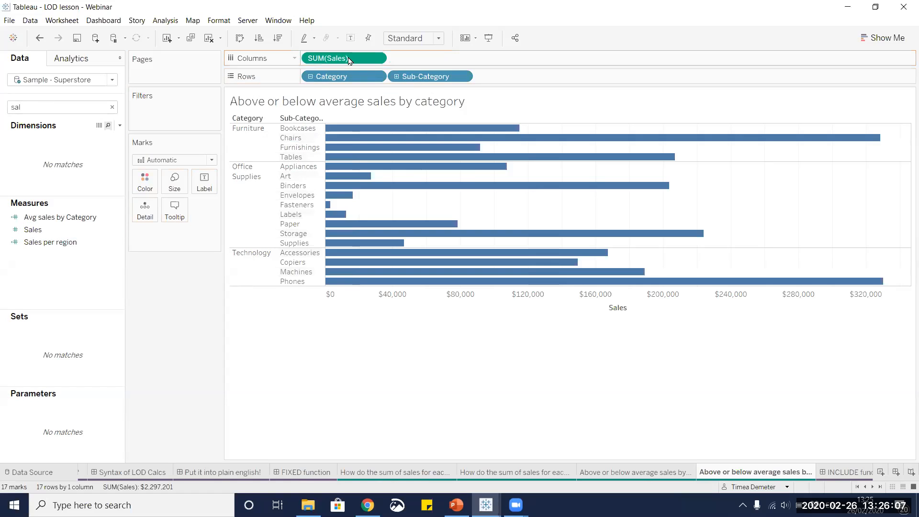
pyautogui.click(376, 59)
pyautogui.moveTo(377, 166)
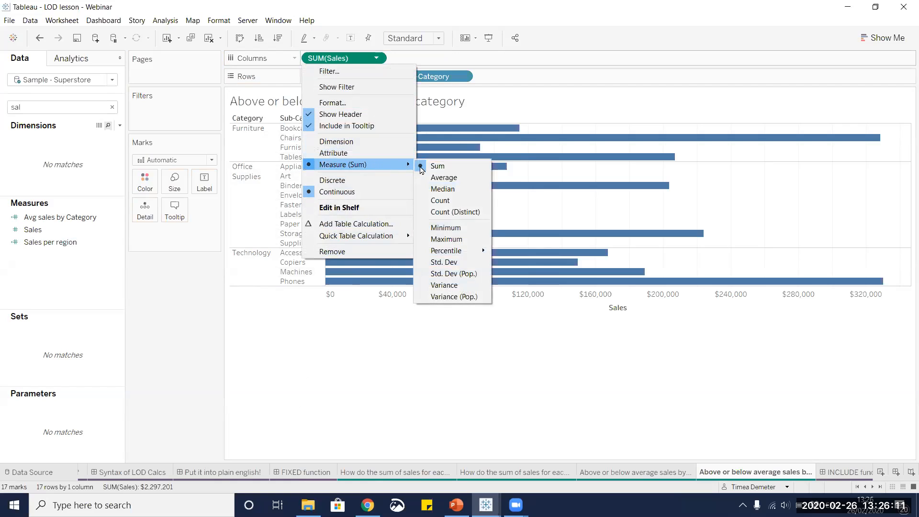
pyautogui.click(439, 178)
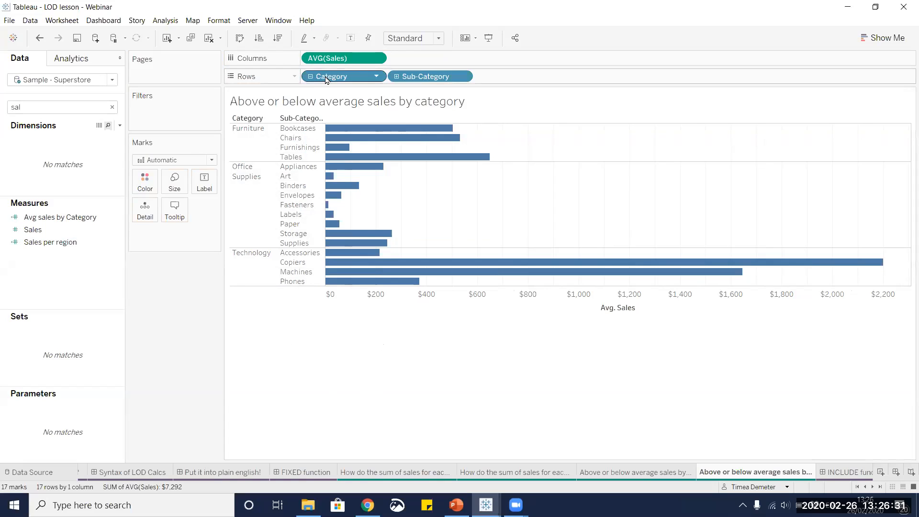
pyautogui.moveTo(337, 77); pyautogui.dragTo(173, 351)
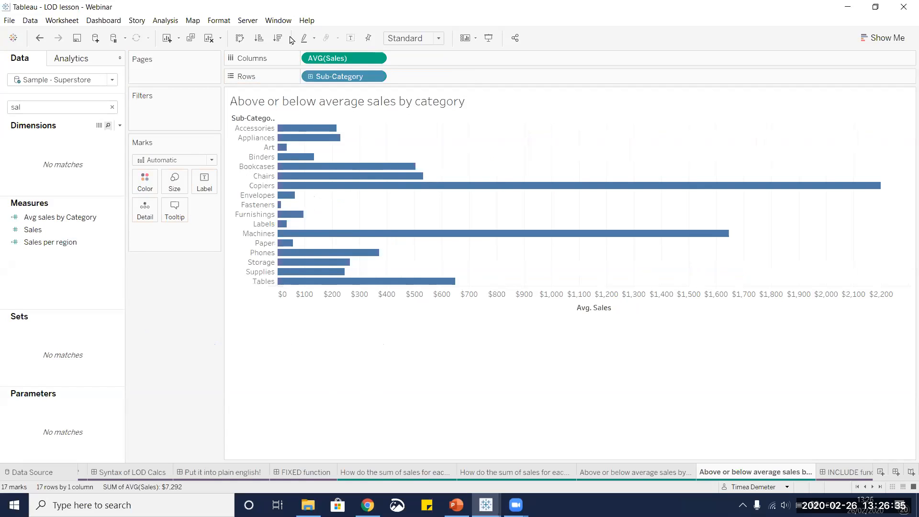
# Step: Sort the sub-categories in descending order of average sales and fit the chart to Entire View
pyautogui.click(283, 38)
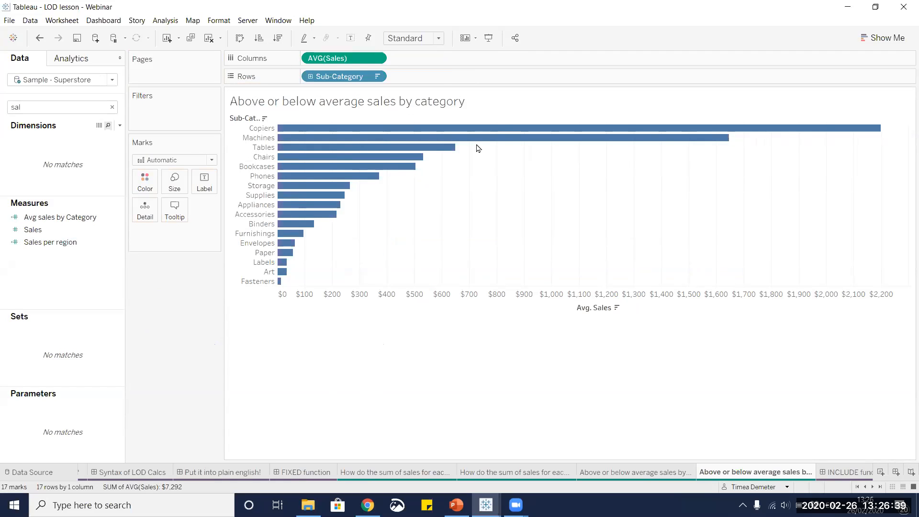
pyautogui.click(420, 38)
pyautogui.click(420, 81)
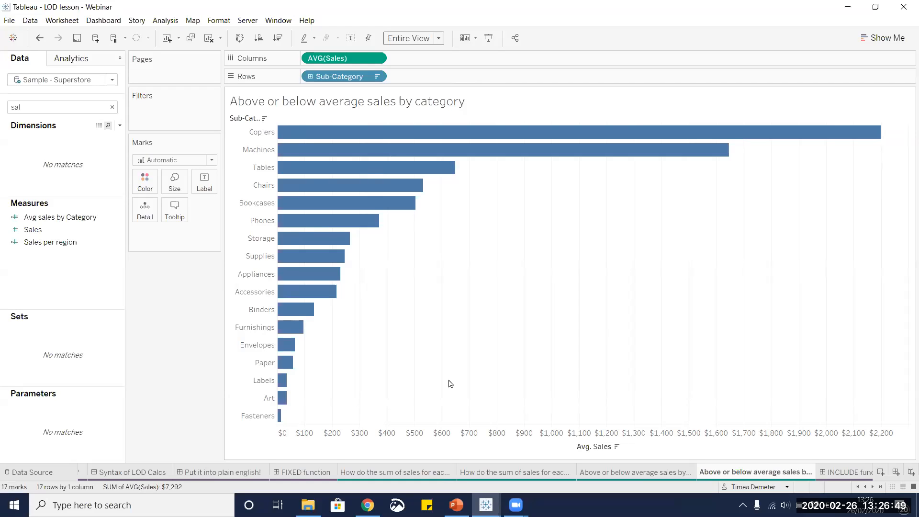
pyautogui.moveTo(278, 367)
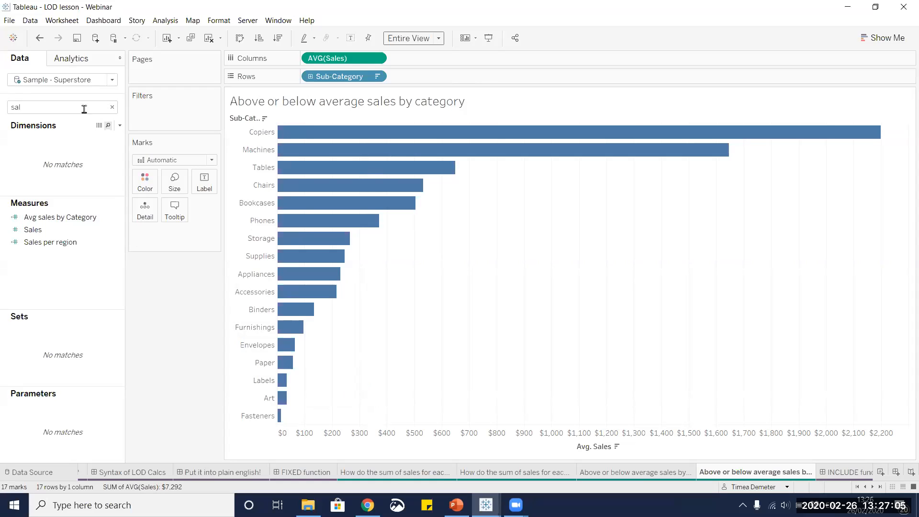
# Step: Start a new calculated field named "Average sales by category"
pyautogui.click(119, 125)
pyautogui.click(96, 136)
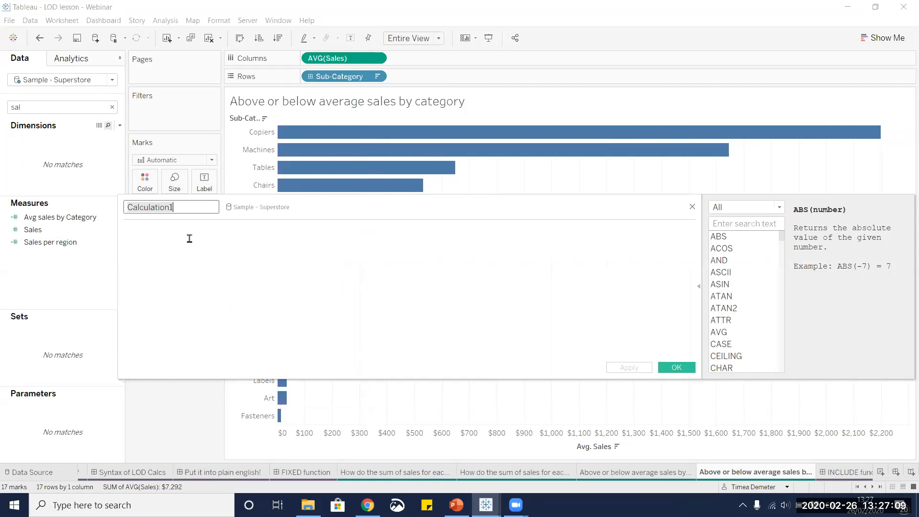
pyautogui.write('Av')
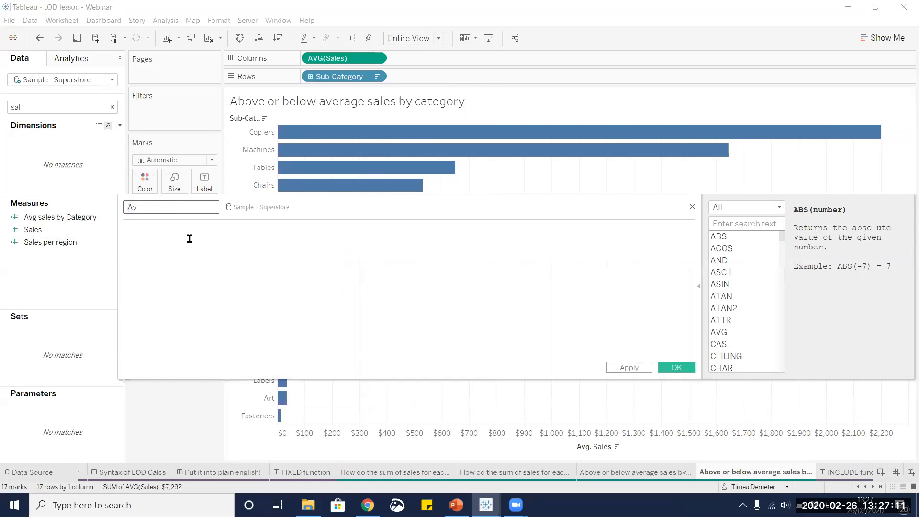
pyautogui.write('w')
pyautogui.press('BackSpace')
pyautogui.write('erage sales by categ')
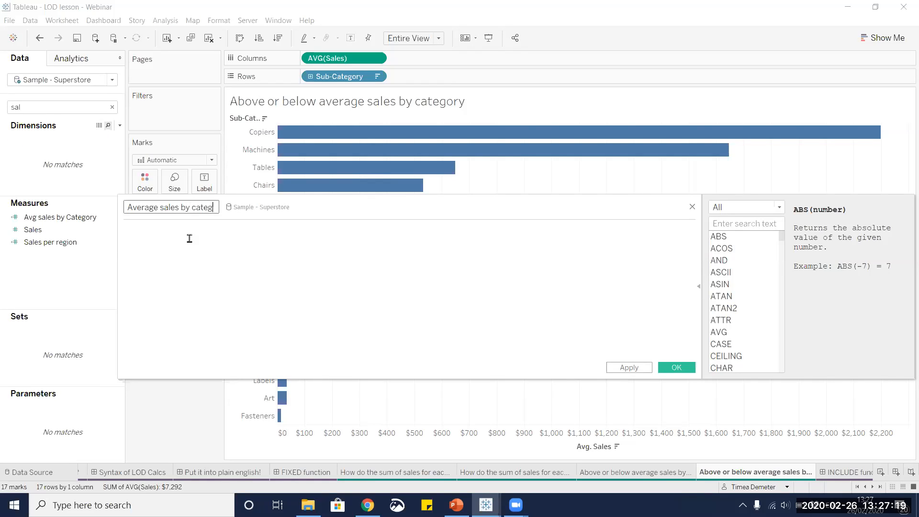
pyautogui.write('ory')
# Step: Begin the calculation with curly braces containing a FIXED expression on the Category dimension
pyautogui.click(243, 258)
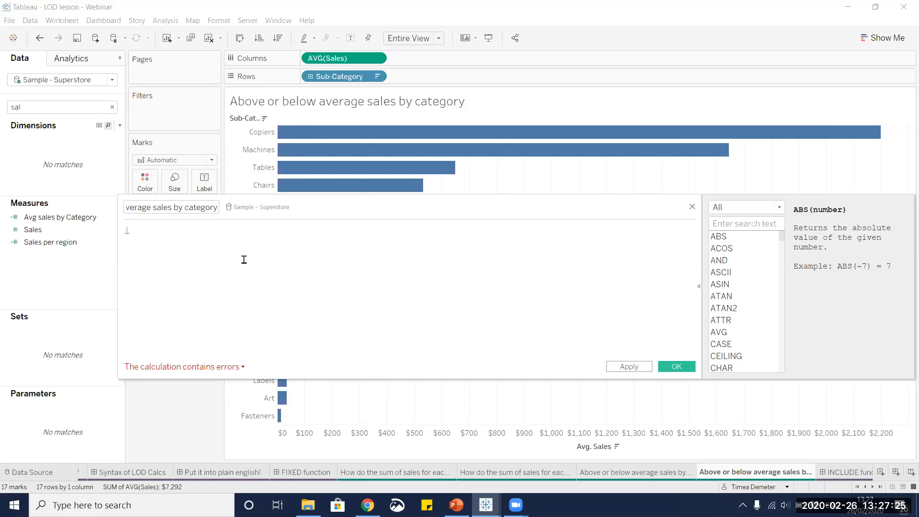
pyautogui.write('{}')
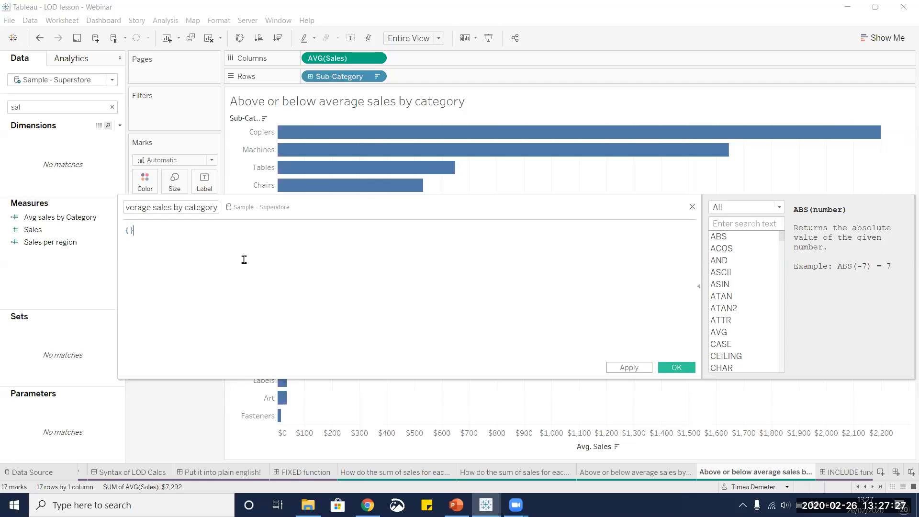
pyautogui.press('Left')
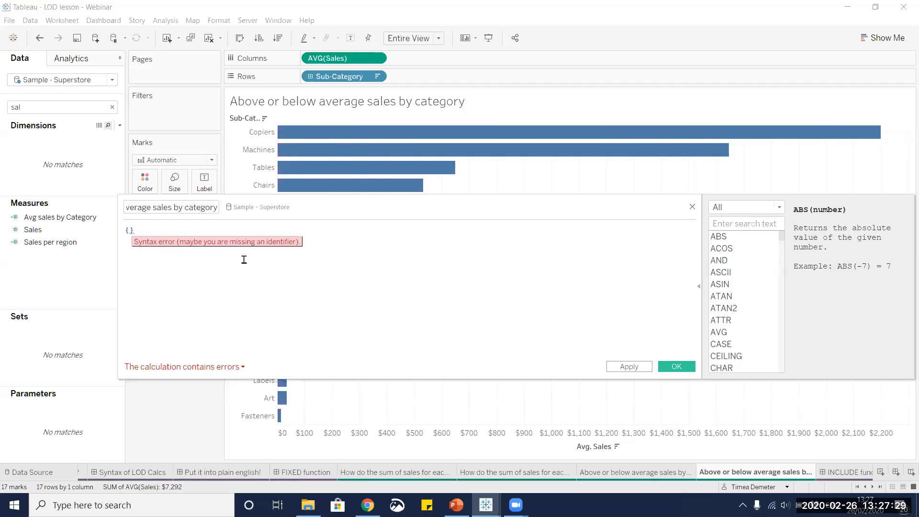
pyautogui.write('fixe')
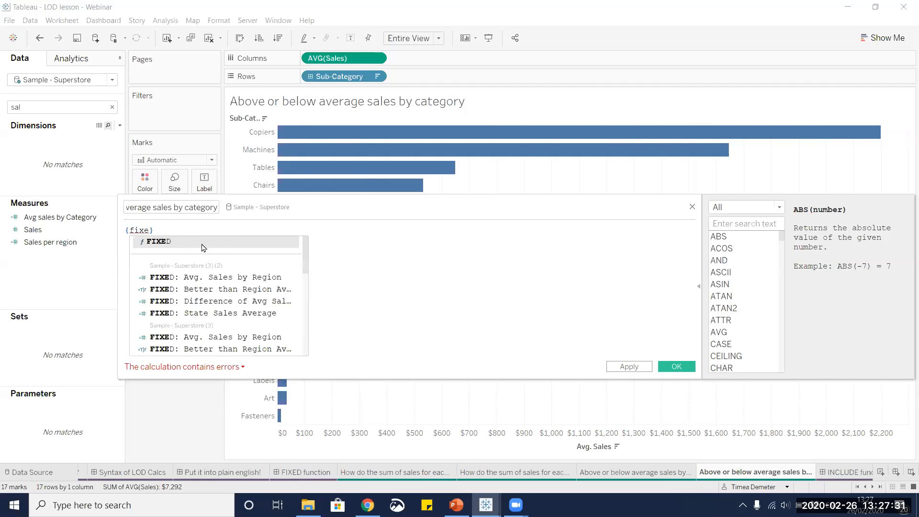
pyautogui.click(201, 241)
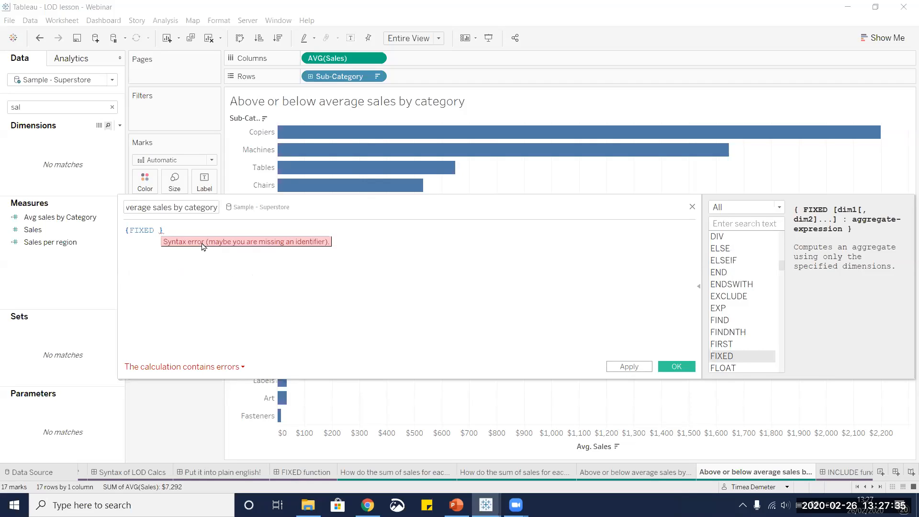
pyautogui.write('c')
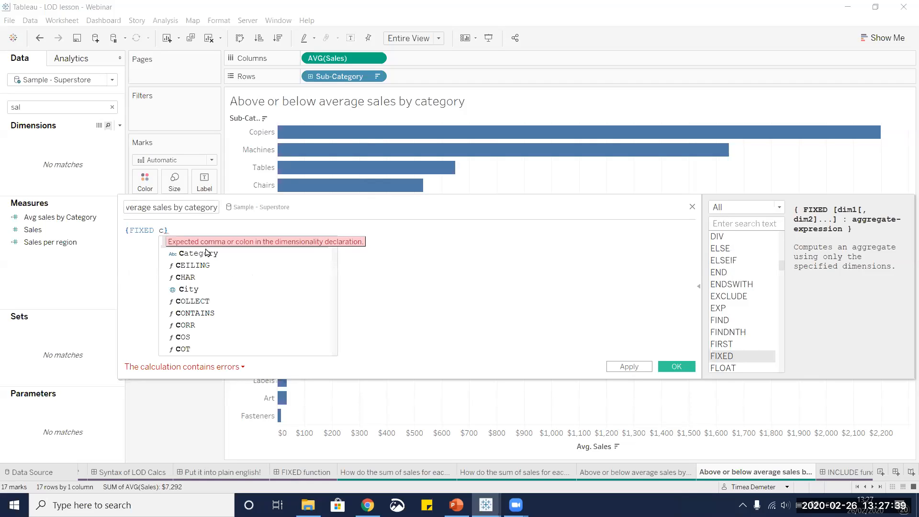
pyautogui.doubleClick(205, 252)
# Step: Complete the formula as {FIXED [Category]:SUM([Sales])}, clear the field search and save the calculated field
pyautogui.write(':sum')
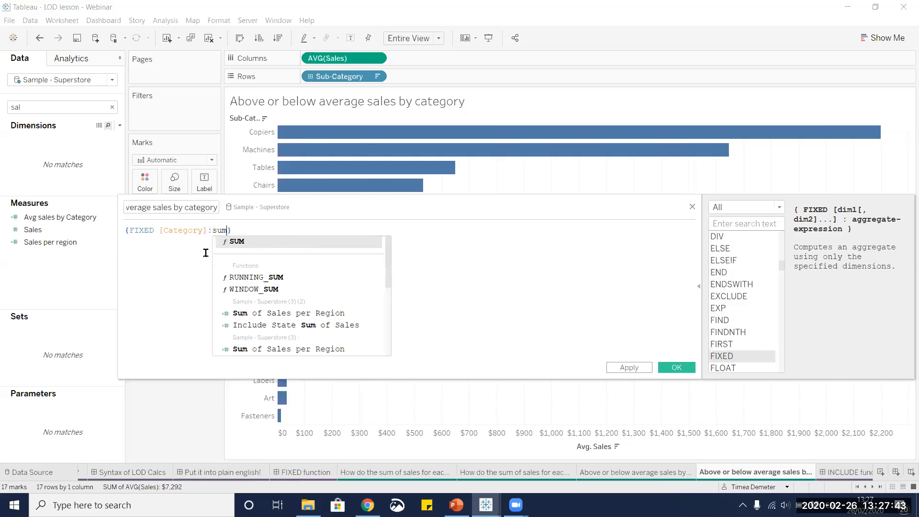
pyautogui.doubleClick(246, 242)
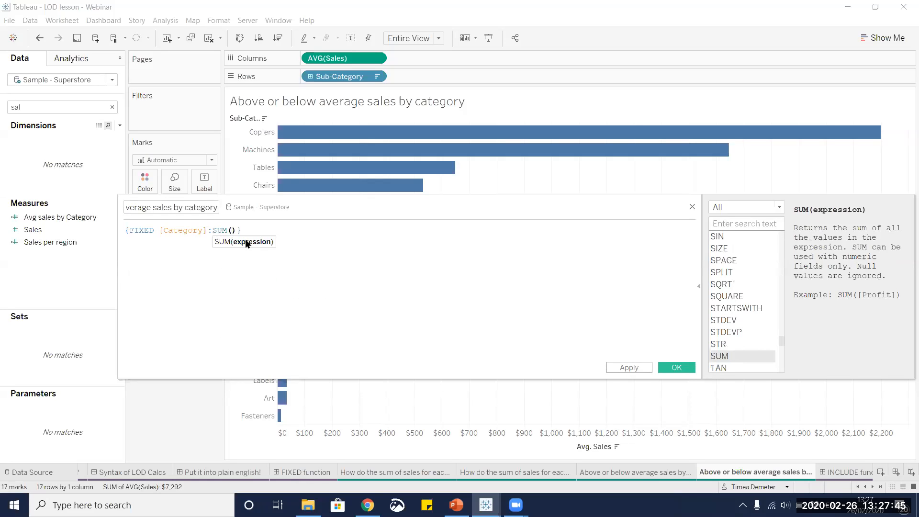
pyautogui.write('sal')
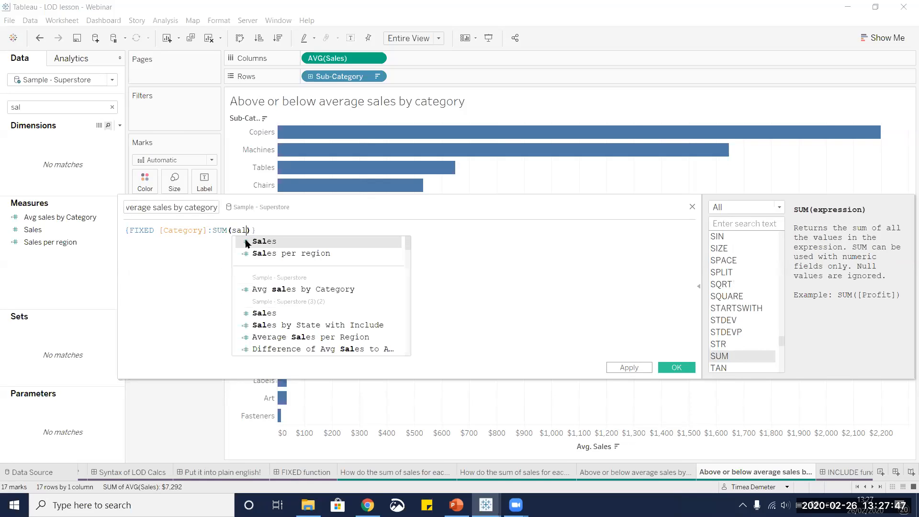
pyautogui.doubleClick(247, 241)
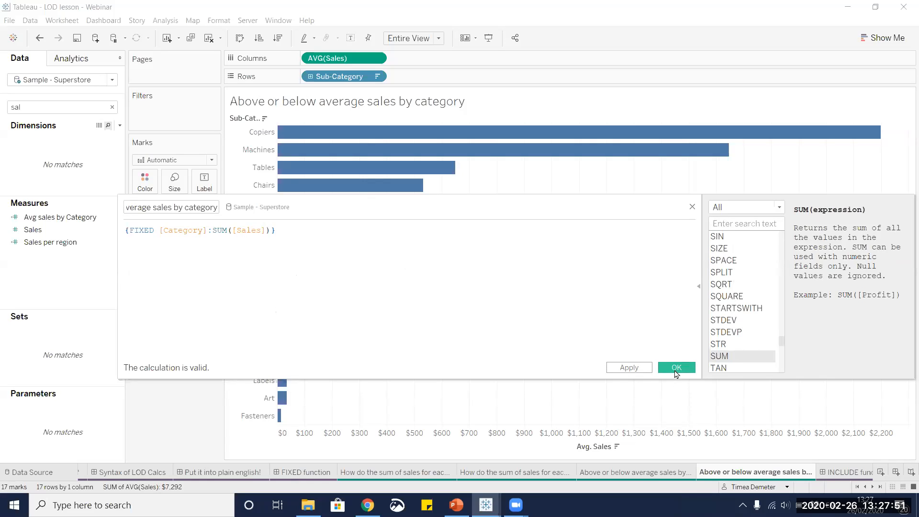
pyautogui.click(112, 108)
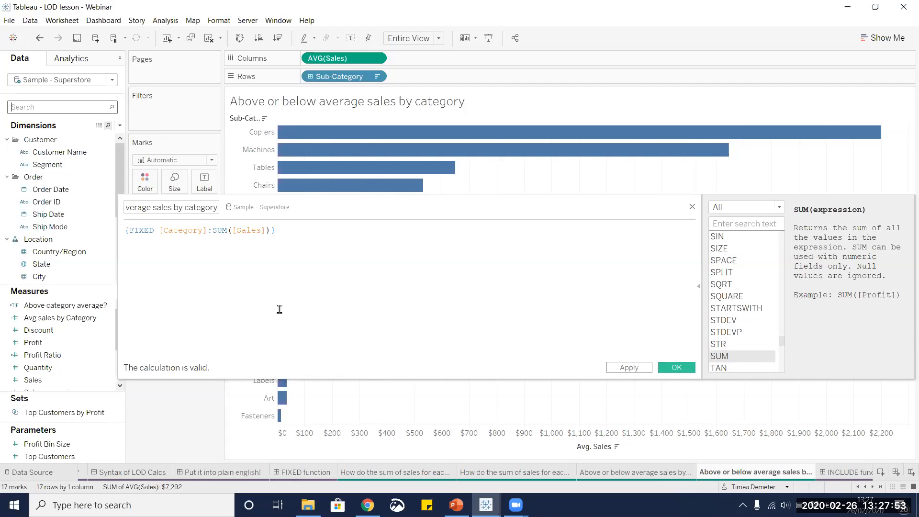
pyautogui.click(683, 367)
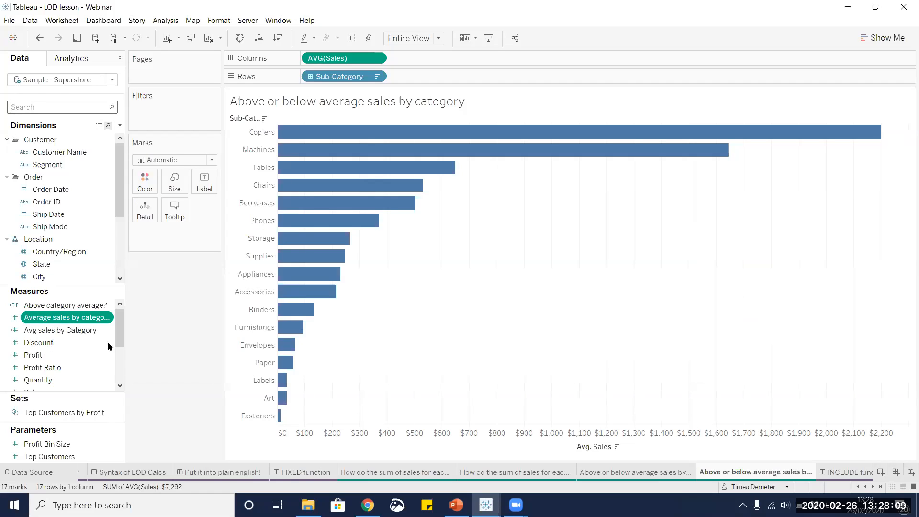
# Step: Start a new calculated field named "Is it above Category?"
pyautogui.moveTo(53, 320)
pyautogui.mouseDown()
pyautogui.moveTo(67, 322)
pyautogui.moveTo(48, 319)
pyautogui.mouseUp()
pyautogui.click(109, 354)
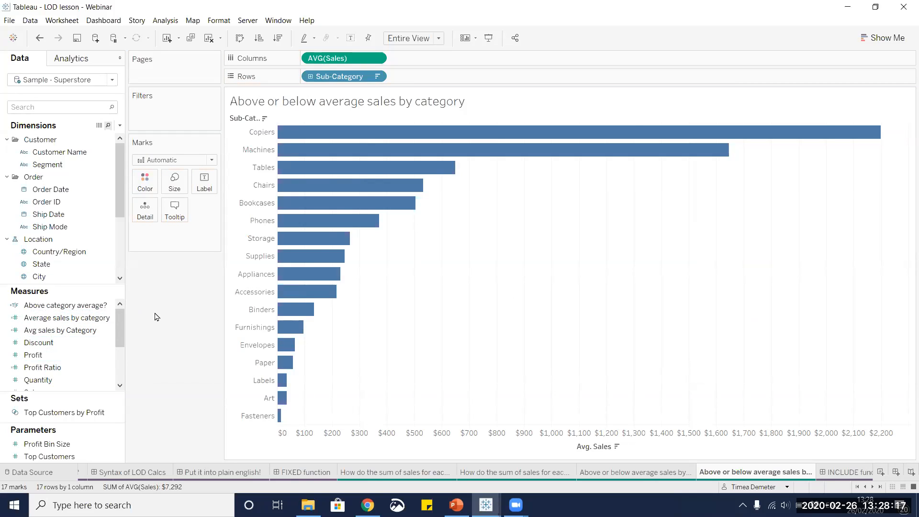
pyautogui.click(119, 126)
pyautogui.click(98, 136)
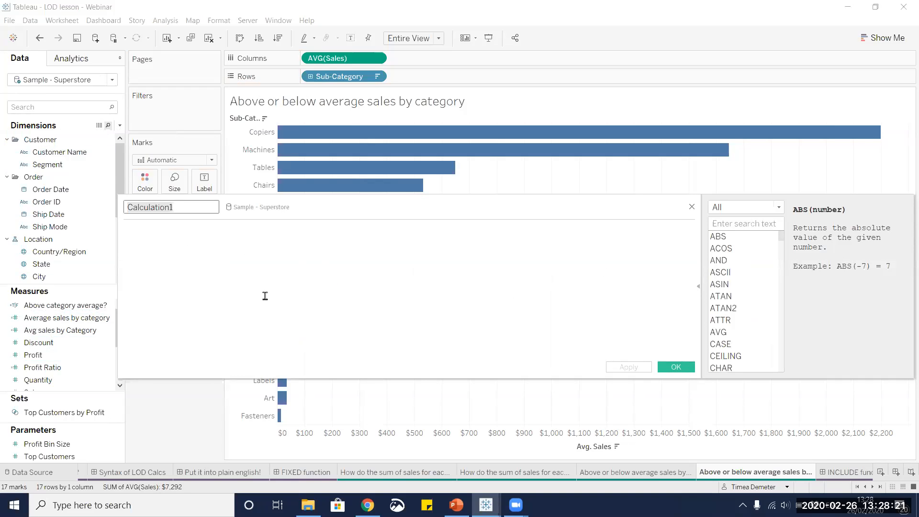
pyautogui.write('Is it above Category?')
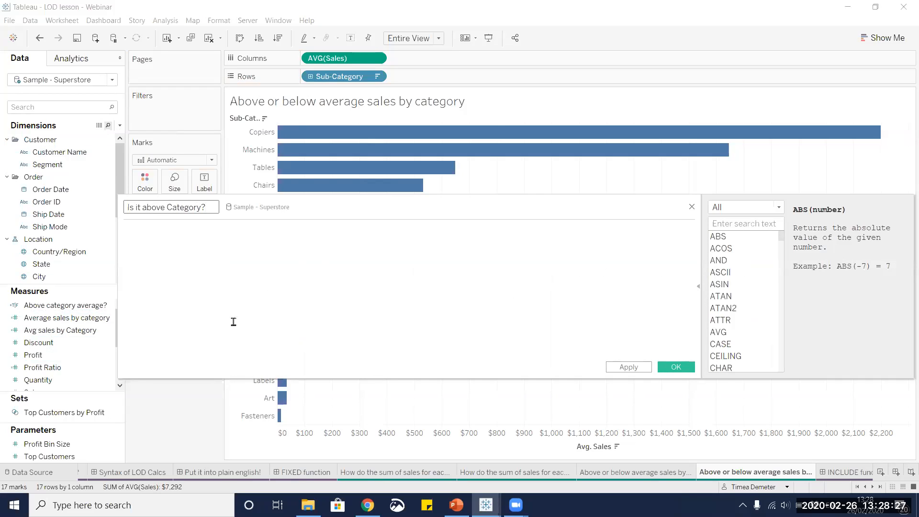
# Step: Enter the comparison [Average sales by category]>AVG([Sales]) as the formula, reusing the existing fields
pyautogui.click(61, 320)
pyautogui.moveTo(61, 322); pyautogui.dragTo(222, 258)
pyautogui.write('>')
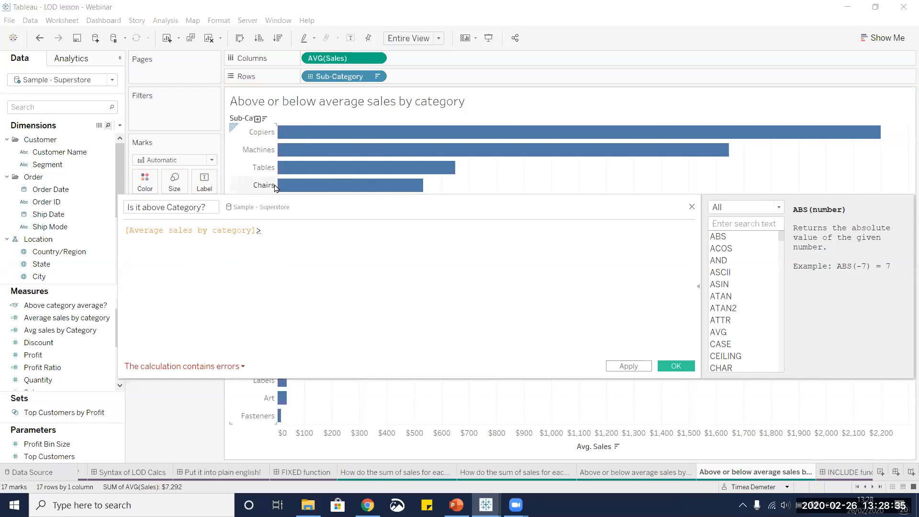
pyautogui.moveTo(337, 59); pyautogui.dragTo(314, 236)
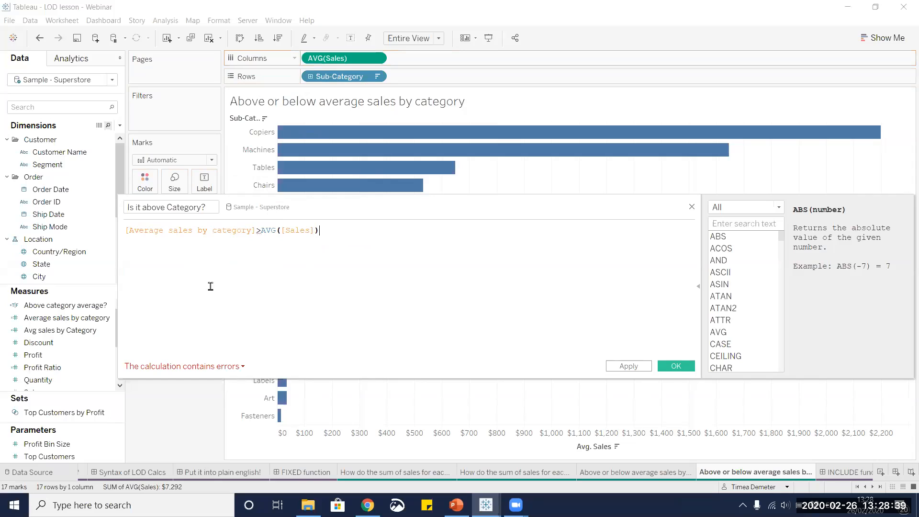
# Step: Wrap the Average sales by category field in AVG(), save the calculation and color the bars by "Is it above Category?"
pyautogui.click(128, 231)
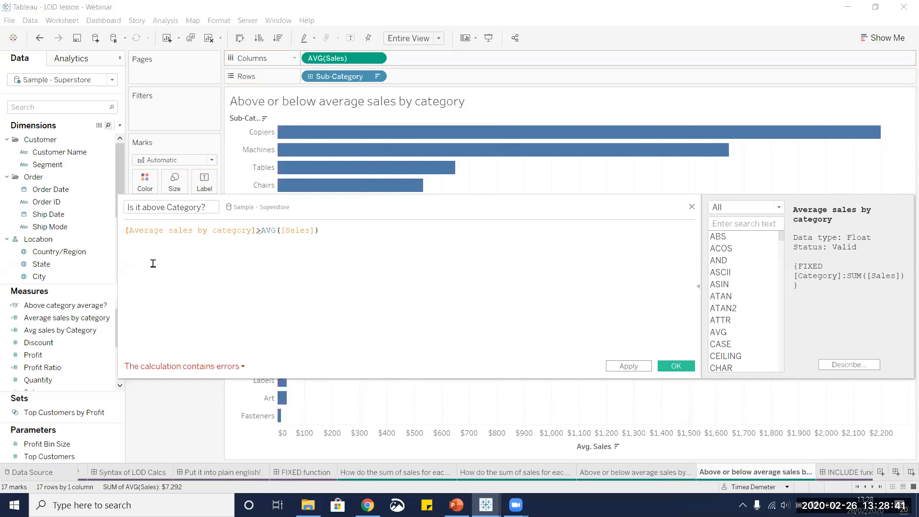
pyautogui.write('Avg')
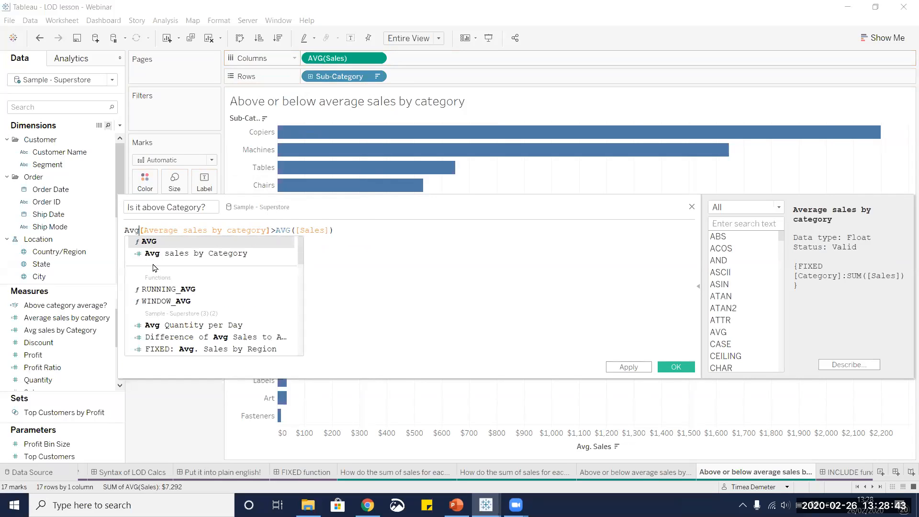
pyautogui.click(150, 242)
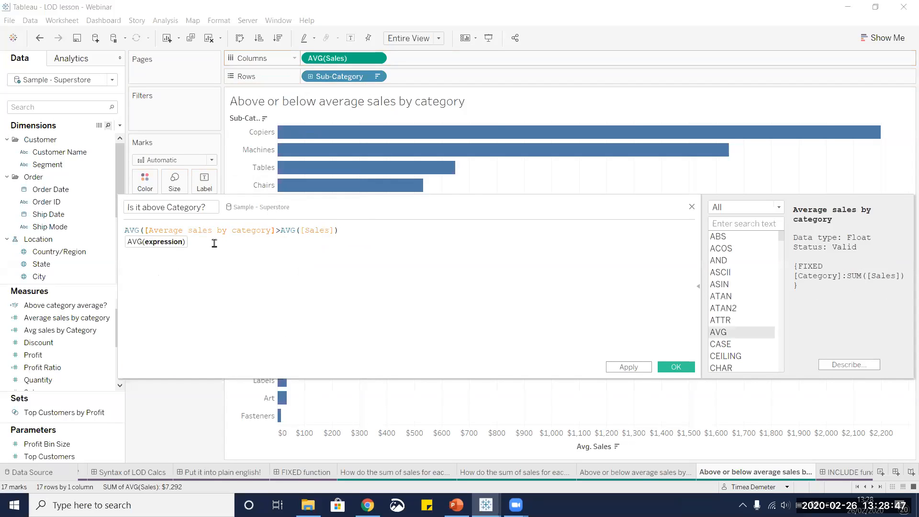
pyautogui.write(')')
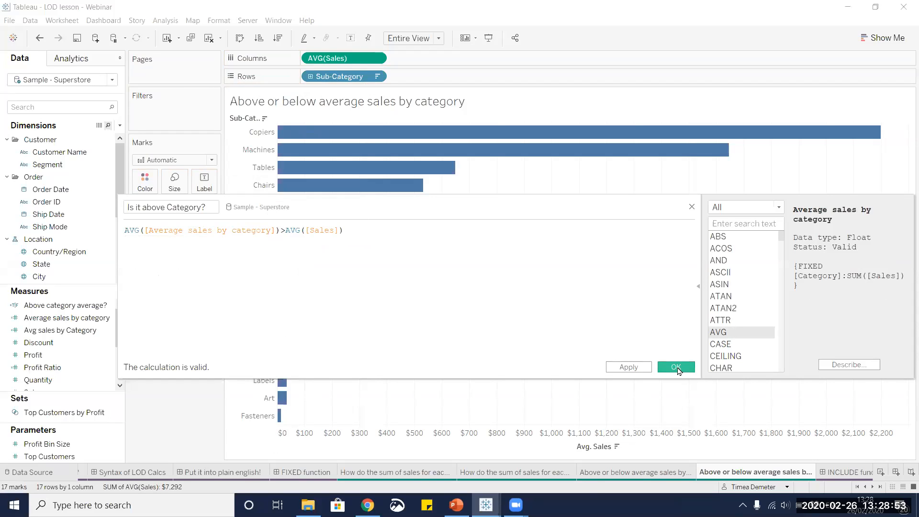
pyautogui.click(675, 367)
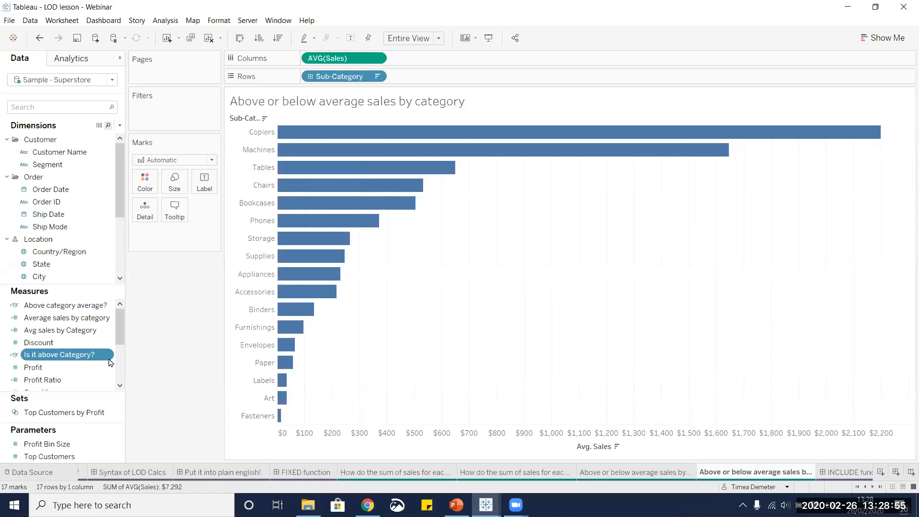
pyautogui.moveTo(57, 356); pyautogui.dragTo(154, 180)
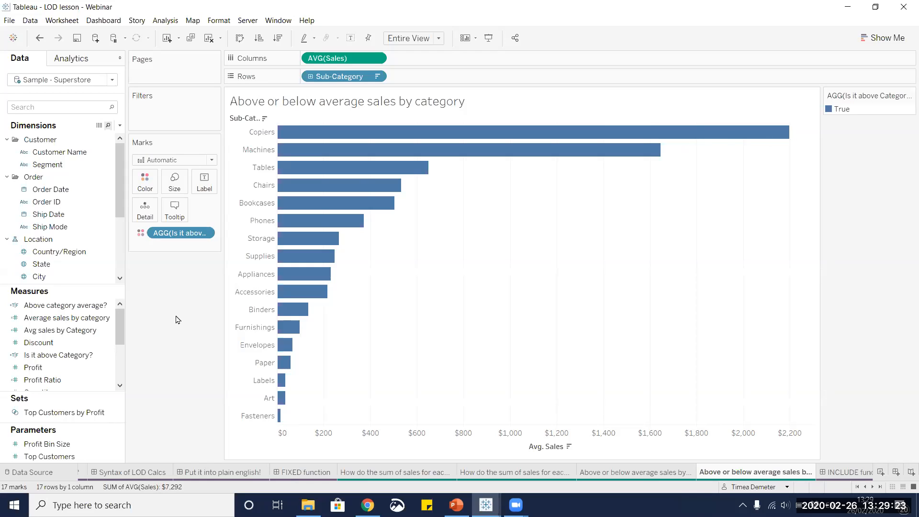
# Step: Edit the Average sales by category field to read {FIXED [Category]:AVG([Sales])} and save it
pyautogui.click(91, 329)
pyautogui.click(89, 318)
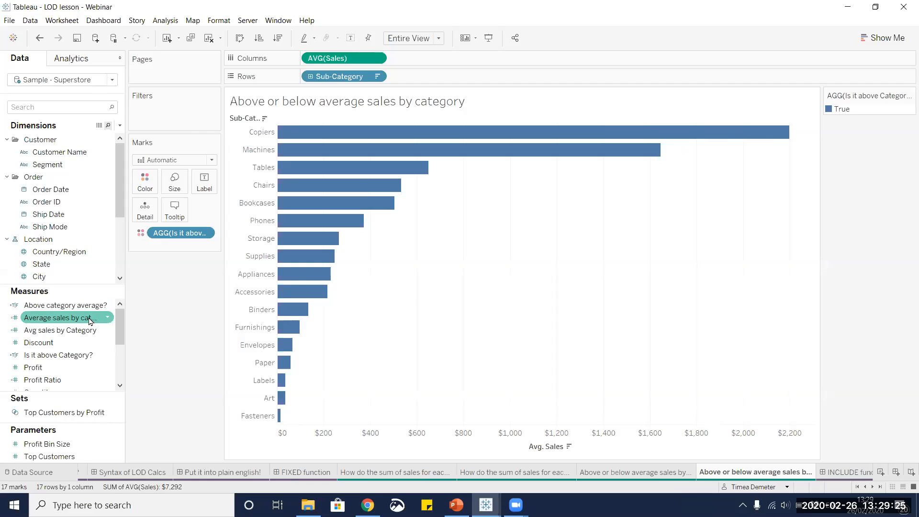
pyautogui.rightClick(89, 319)
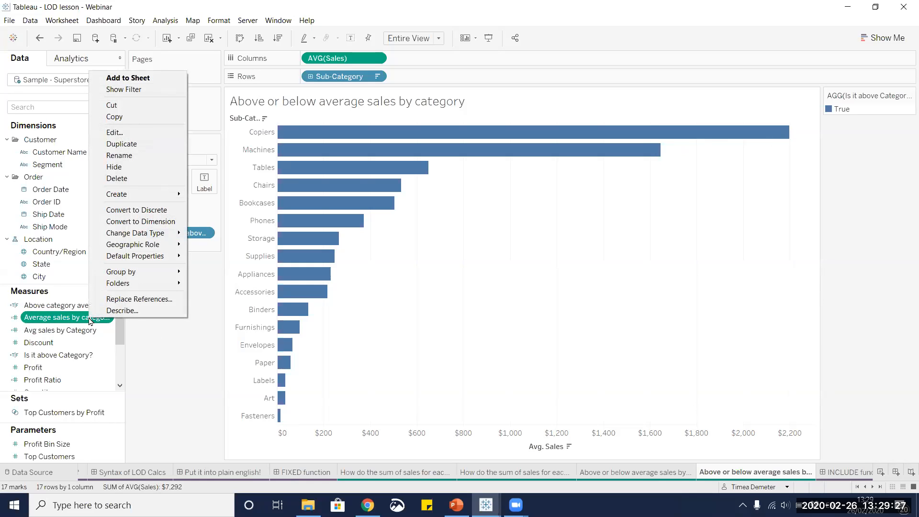
pyautogui.click(124, 137)
pyautogui.moveTo(232, 232); pyautogui.dragTo(216, 233)
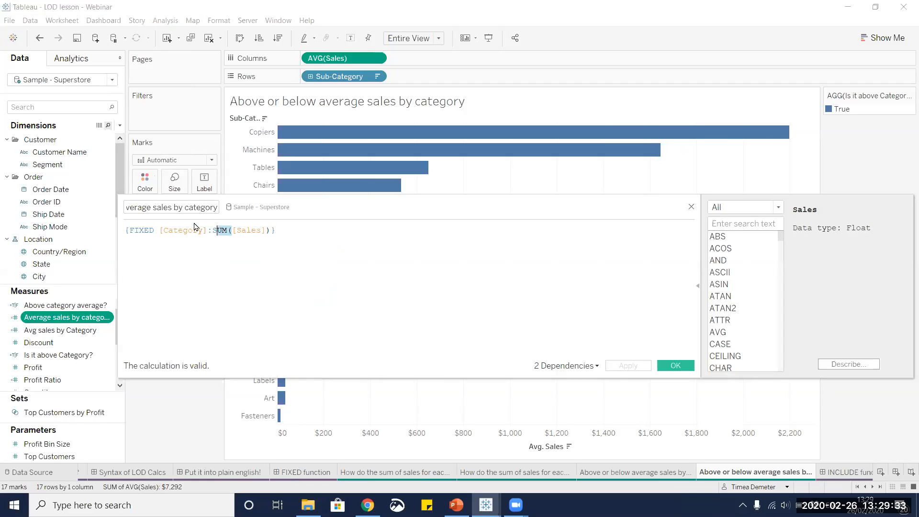
pyautogui.press('BackSpace')
pyautogui.press('BackSpace')
pyautogui.write('Aver')
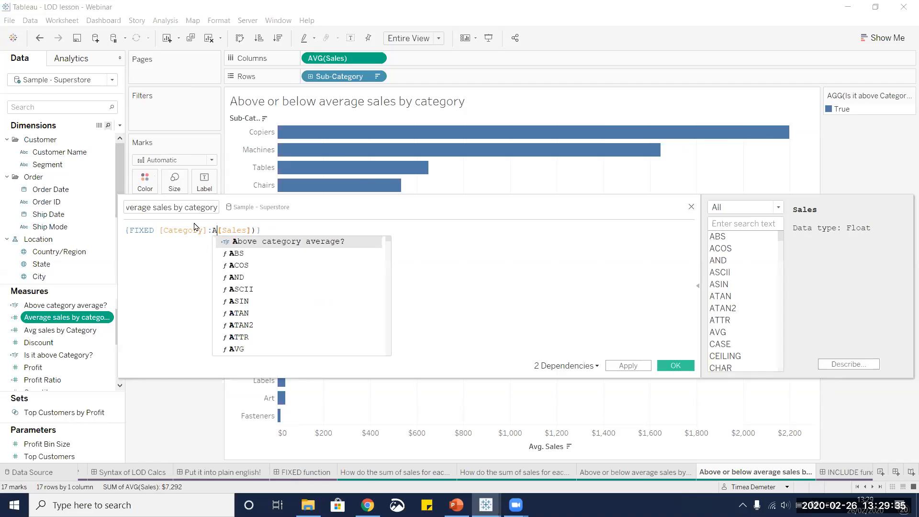
pyautogui.press('BackSpace')
pyautogui.press('BackSpace')
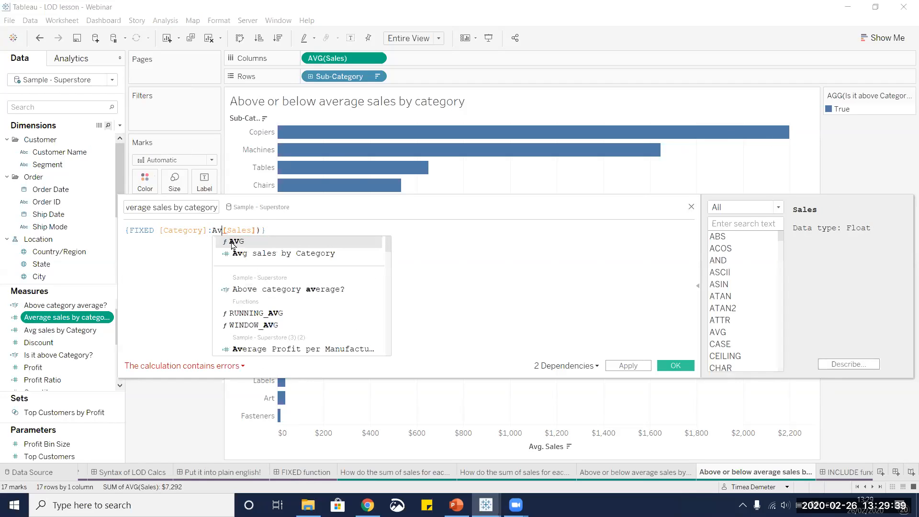
pyautogui.click(228, 244)
pyautogui.click(237, 231)
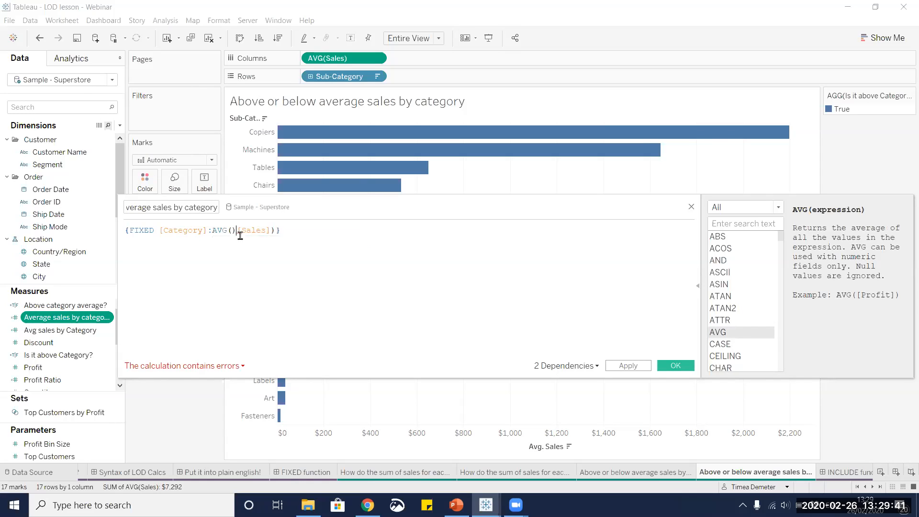
pyautogui.press('BackSpace')
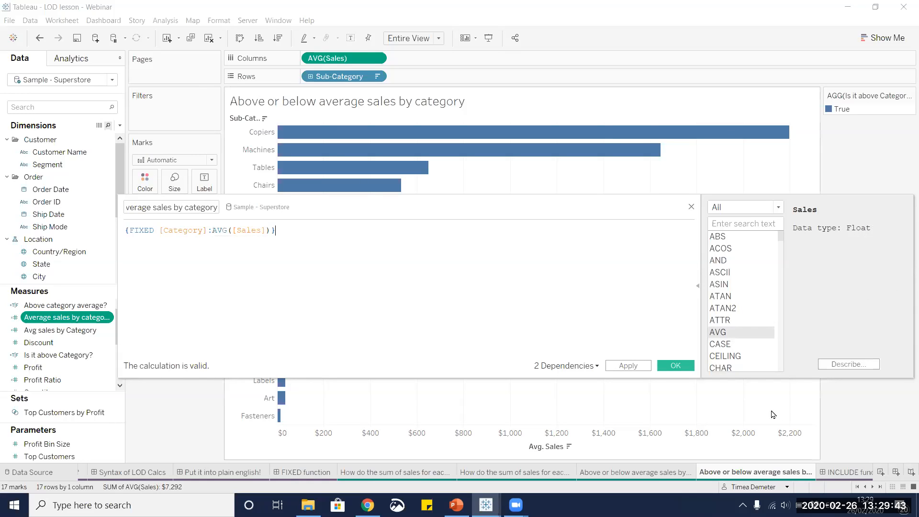
pyautogui.click(675, 365)
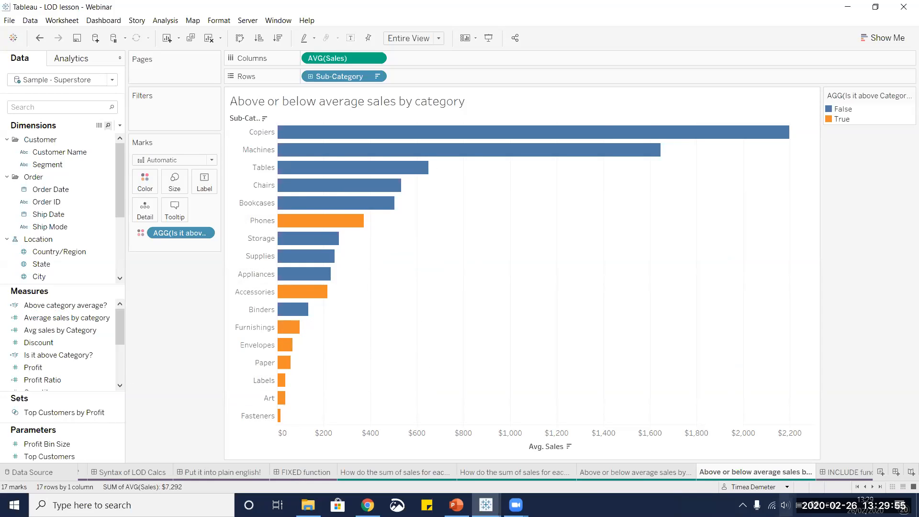
# Step: Open the INCLUDE function dashboard to review the function's syntax and plain-English explanation
pyautogui.click(835, 473)
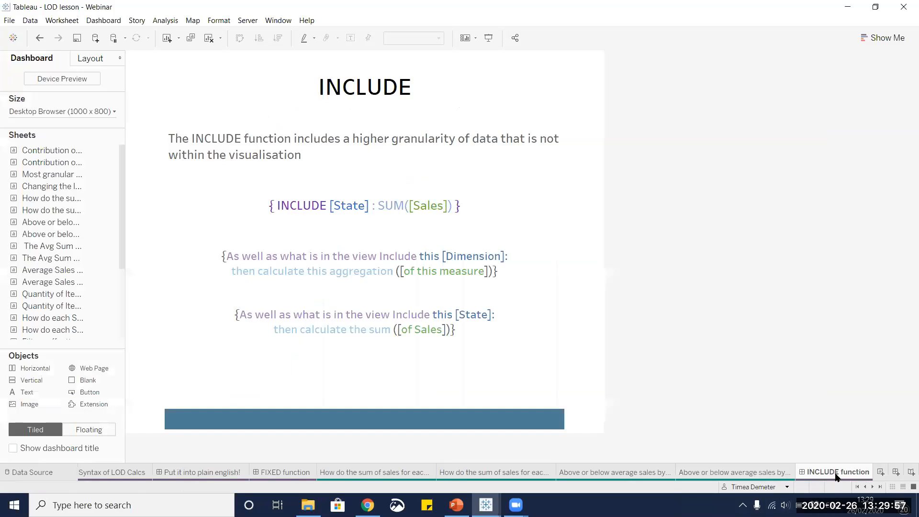
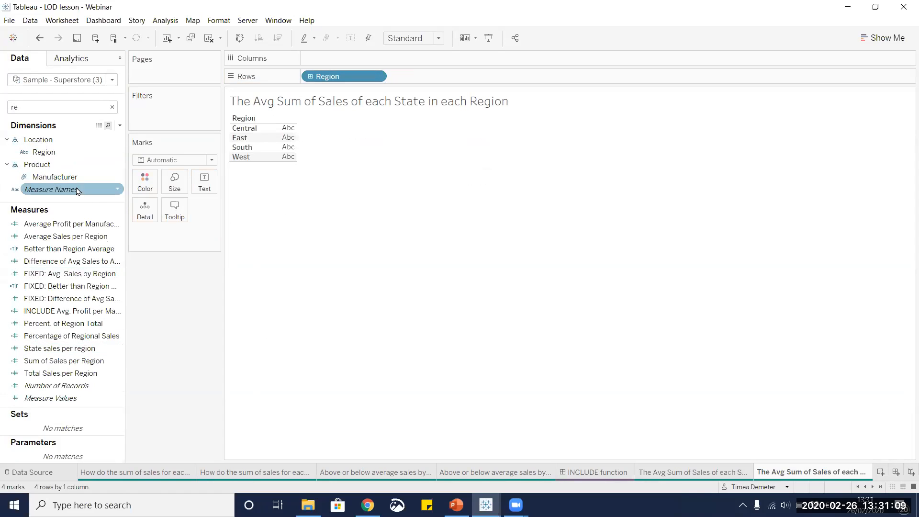
# Step: Show Sales as the values of the region table and aggregate it as an average
pyautogui.moveTo(48, 111); pyautogui.dragTo(7, 109)
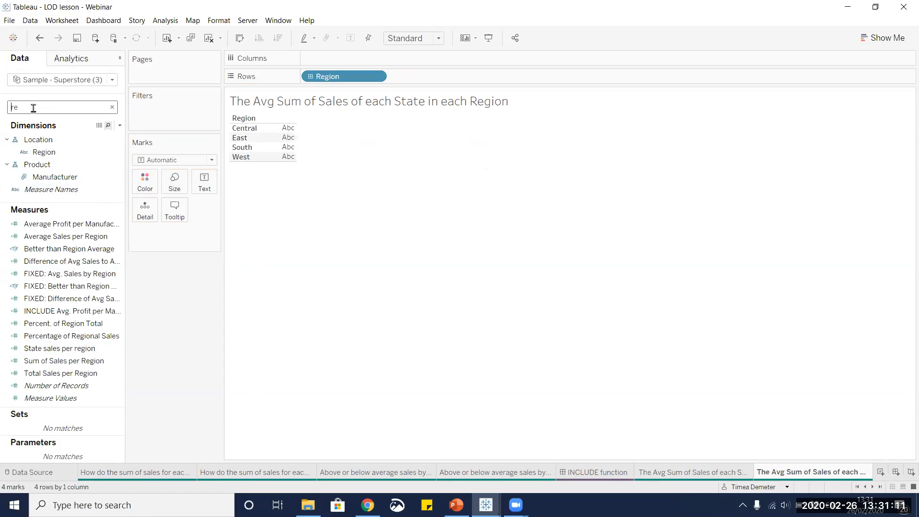
pyautogui.write('sal')
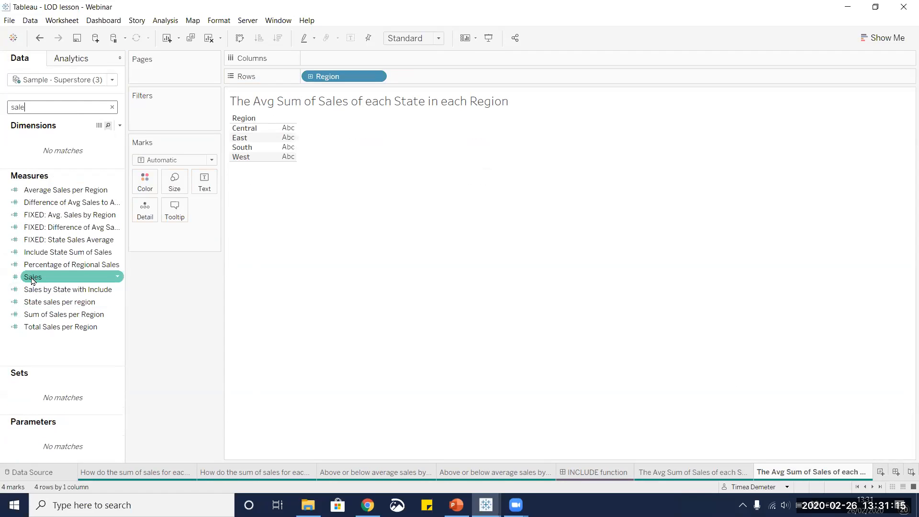
pyautogui.moveTo(33, 277); pyautogui.dragTo(274, 144)
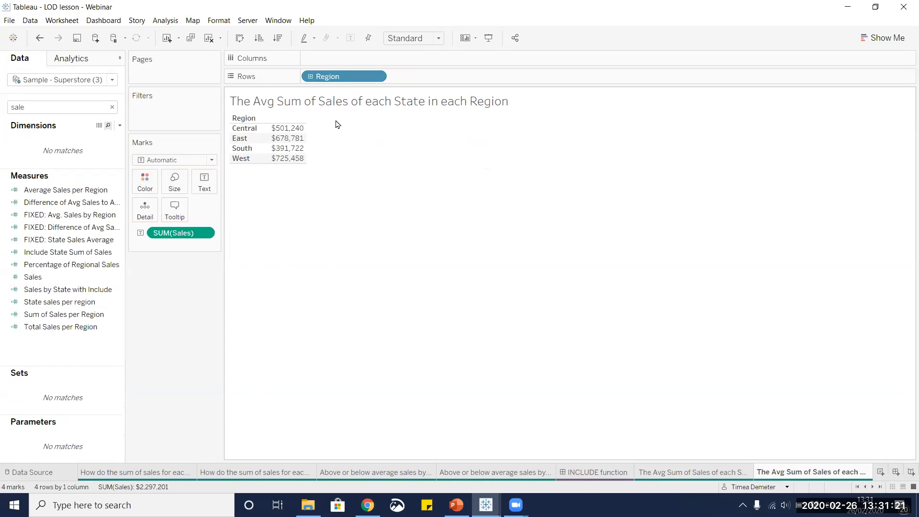
pyautogui.click(205, 233)
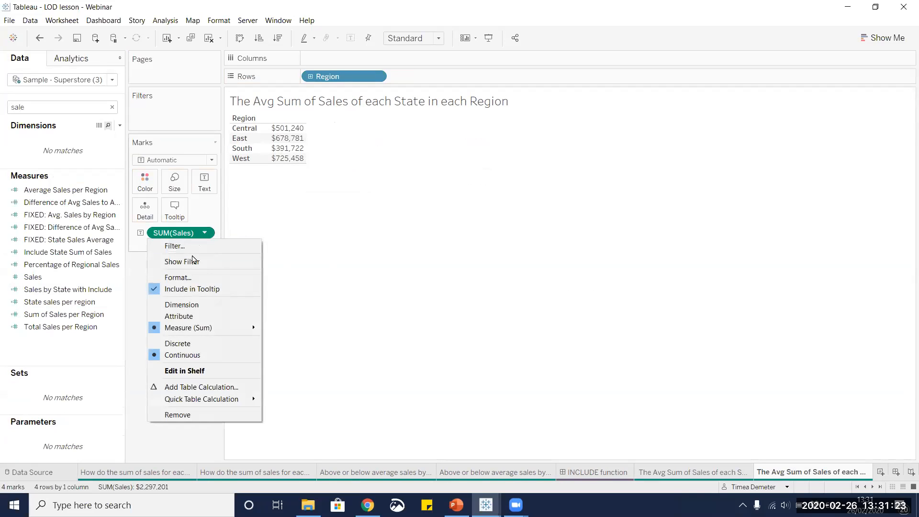
pyautogui.moveTo(214, 330)
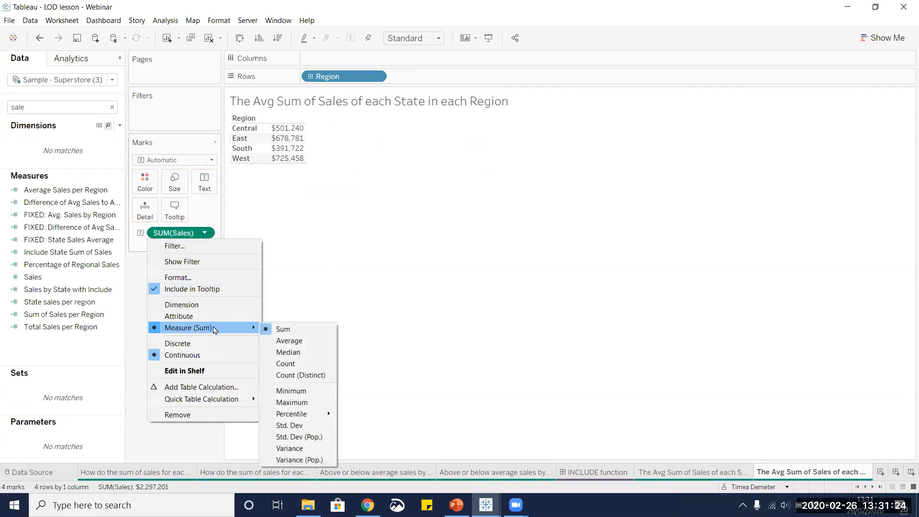
pyautogui.click(297, 340)
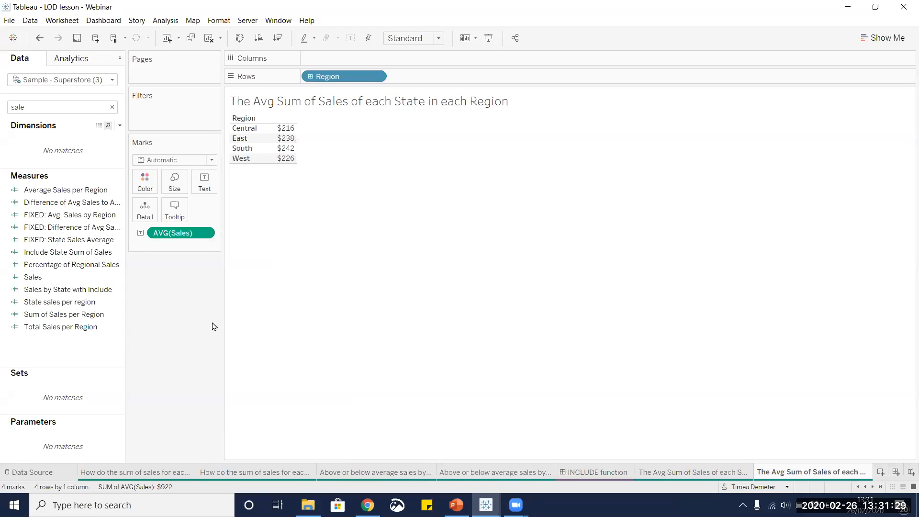
# Step: Clear the field search and create a calculated field named "Average by State Include"
pyautogui.click(112, 107)
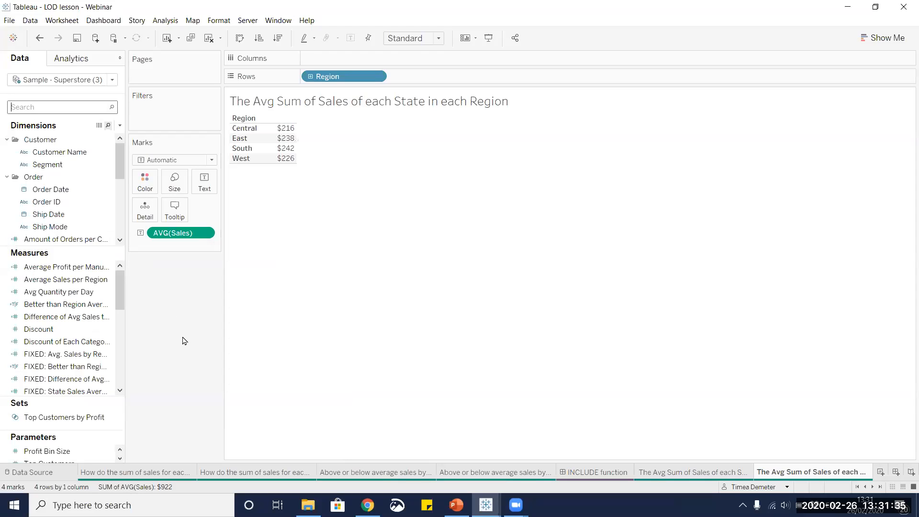
pyautogui.click(119, 126)
pyautogui.click(98, 136)
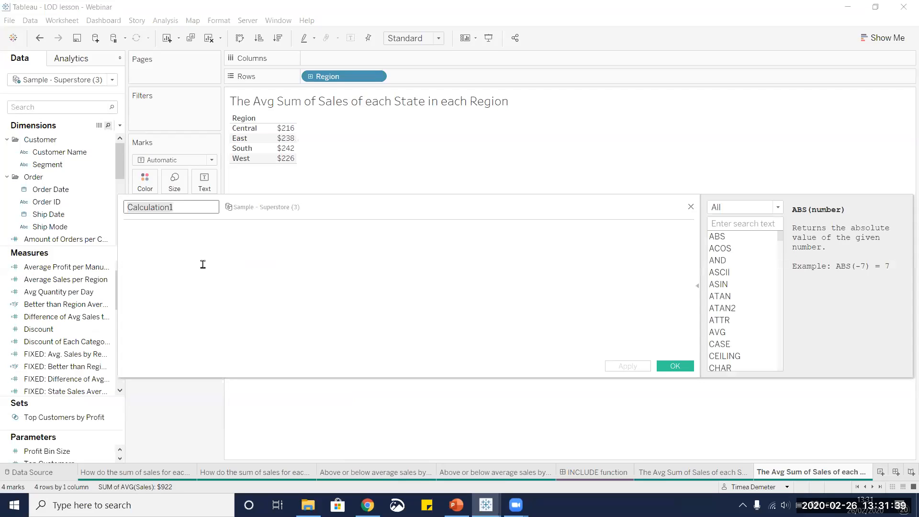
pyautogui.write('Average by State')
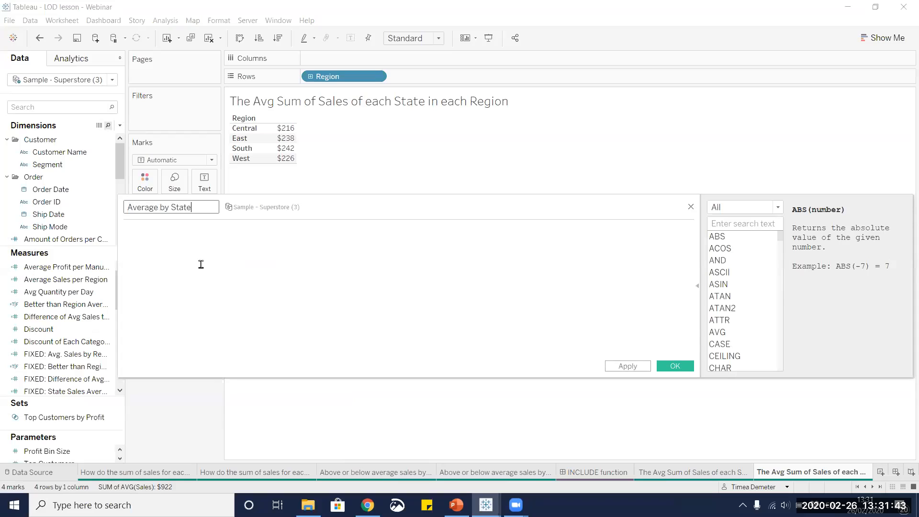
pyautogui.write(' Include')
# Step: Begin the formula with an INCLUDE expression on the State dimension, moving the calculation editor clear of the table
pyautogui.click(187, 260)
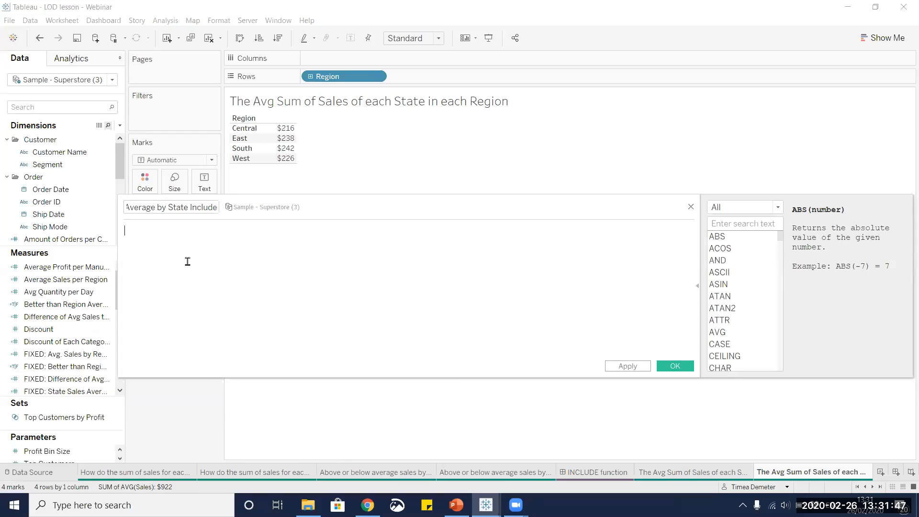
pyautogui.write('{')
pyautogui.moveTo(379, 204); pyautogui.dragTo(436, 233)
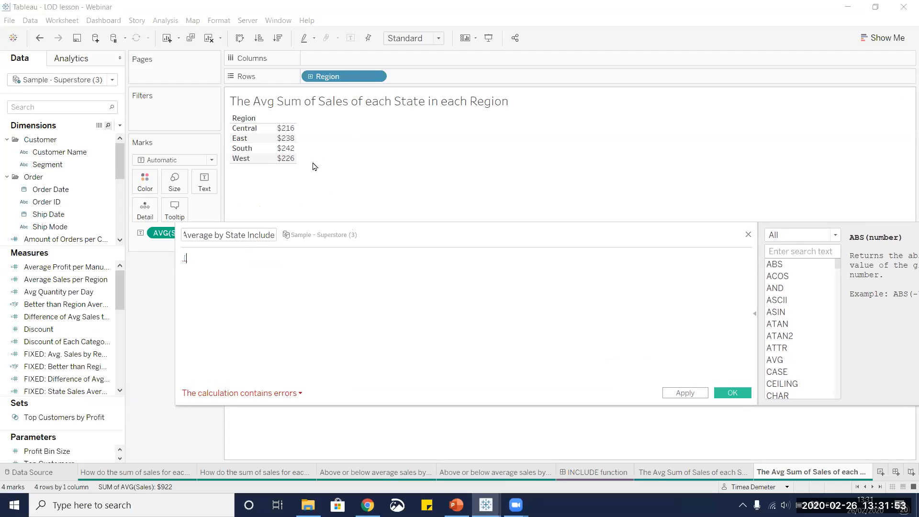
pyautogui.moveTo(401, 234)
pyautogui.mouseDown()
pyautogui.moveTo(404, 249)
pyautogui.moveTo(393, 225)
pyautogui.mouseUp()
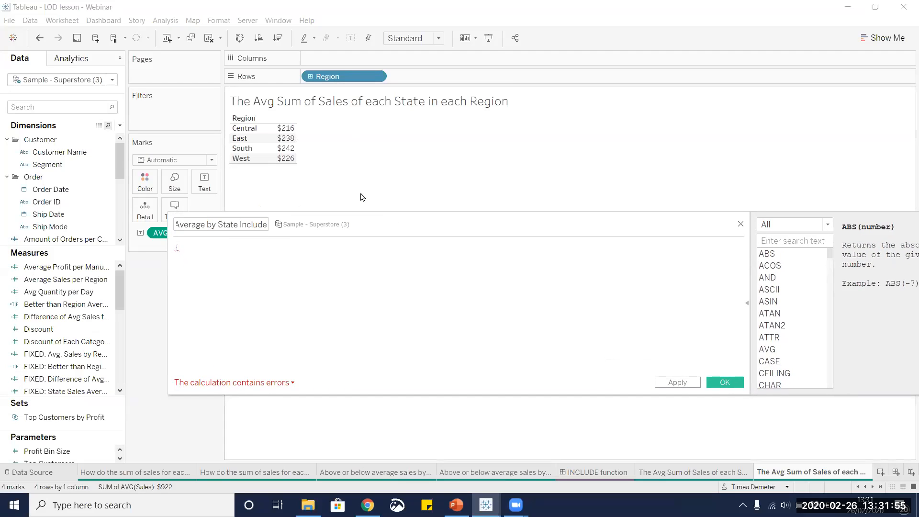
pyautogui.write('inc')
pyautogui.click(241, 252)
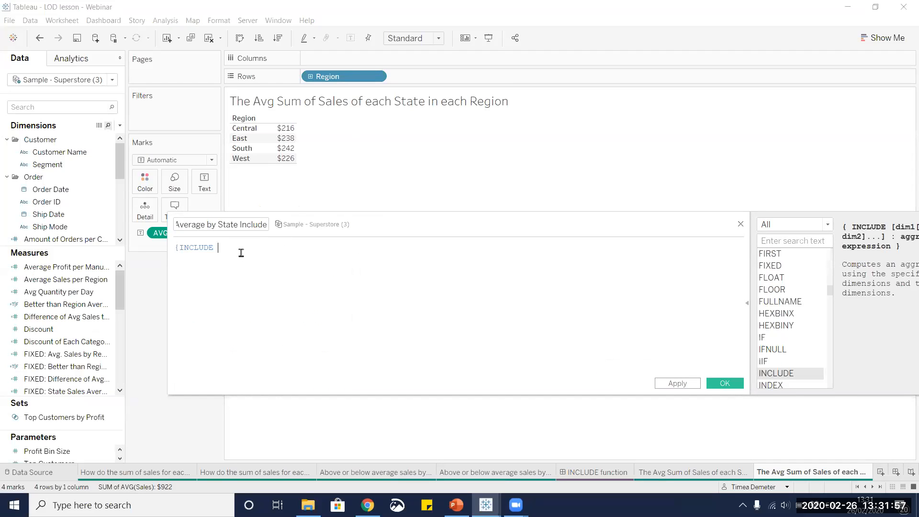
pyautogui.write(':st')
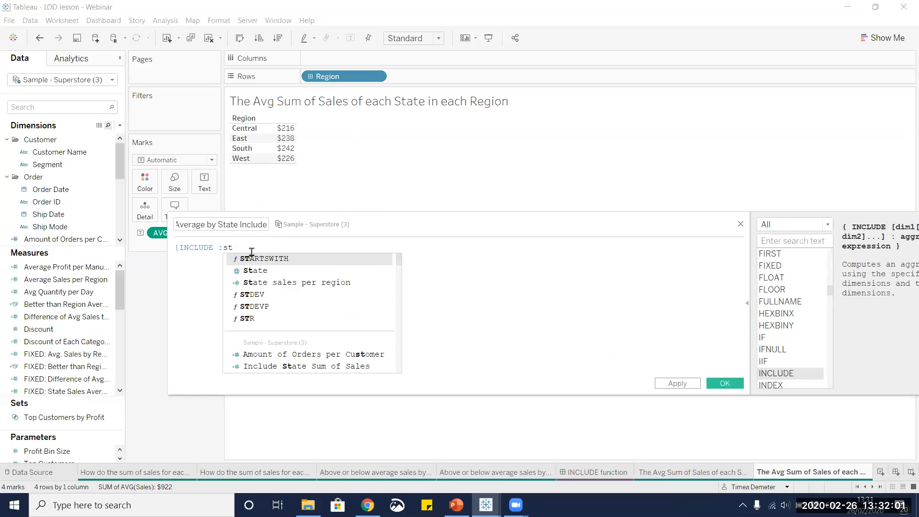
pyautogui.click(258, 270)
pyautogui.write(':')
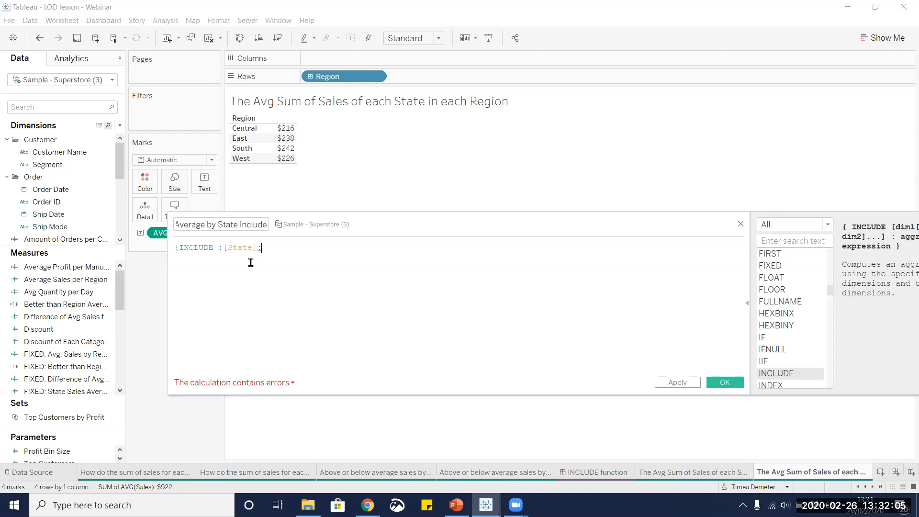
pyautogui.write('Avg')
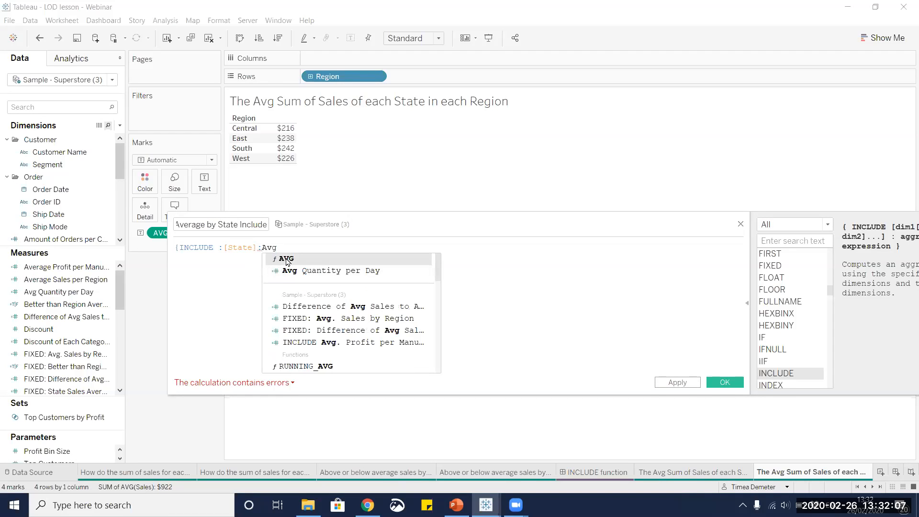
pyautogui.doubleClick(287, 259)
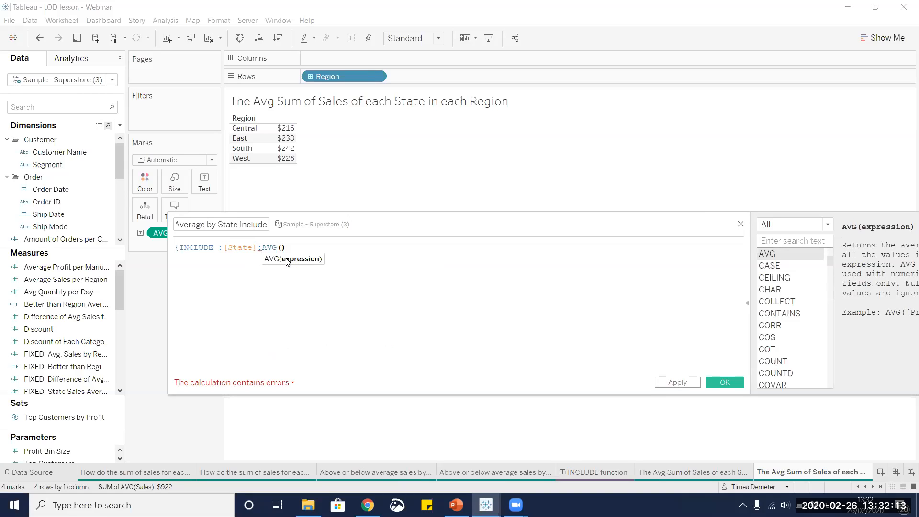
pyautogui.press('BackSpace')
pyautogui.press('BackSpace')
pyautogui.press('BackSpace')
pyautogui.press('BackSpace')
# Step: Complete the INCLUDE expression with SUM([Sales]) as its aggregation and a closing brace
pyautogui.write('sum')
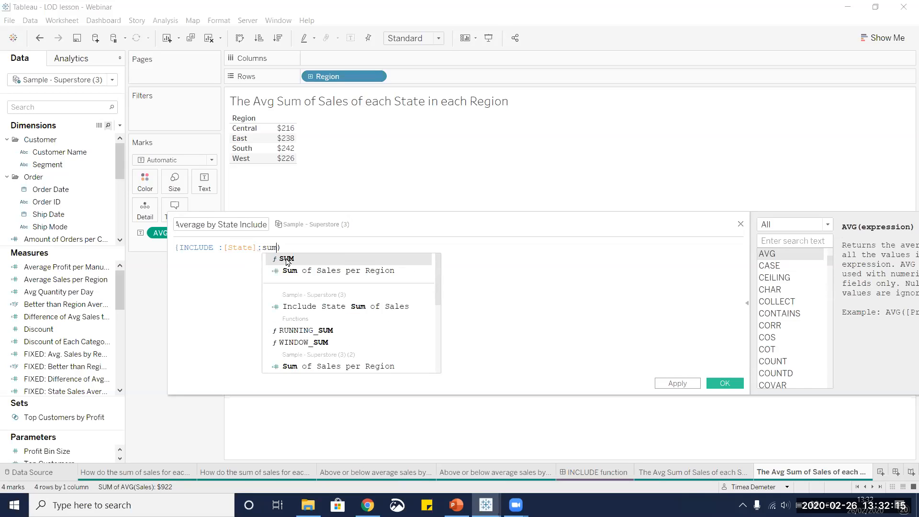
pyautogui.doubleClick(286, 259)
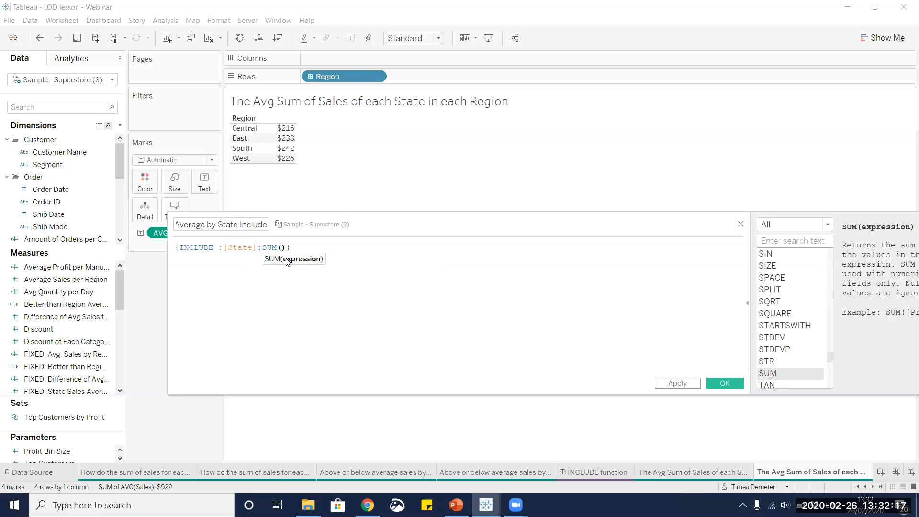
pyautogui.write('sa')
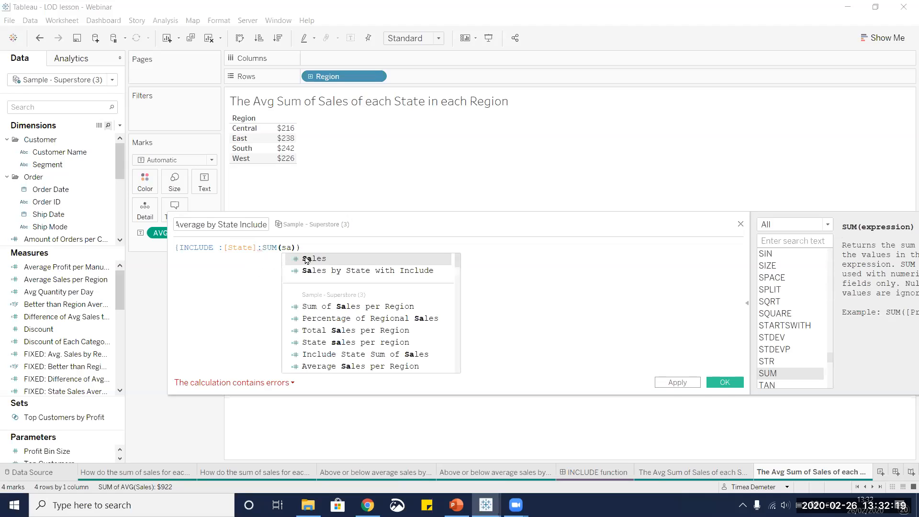
pyautogui.doubleClick(306, 260)
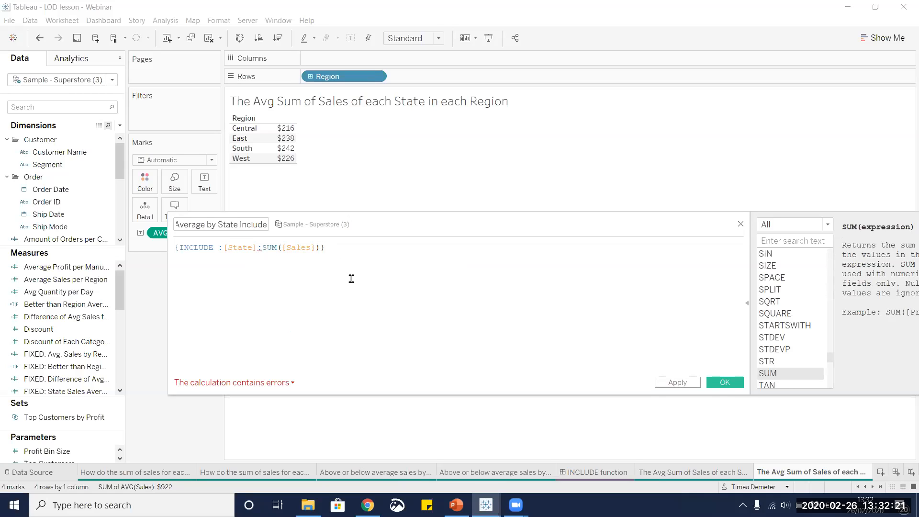
pyautogui.write('}')
# Step: Remove the surplus parenthesis and colon so the formula reads {INCLUDE [State]:SUM([Sales])}, and save the calculation
pyautogui.click(276, 385)
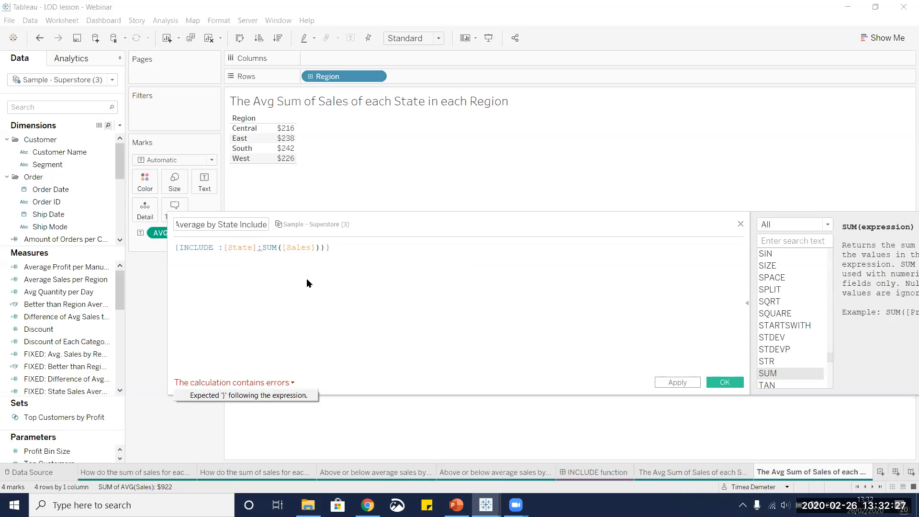
pyautogui.click(319, 245)
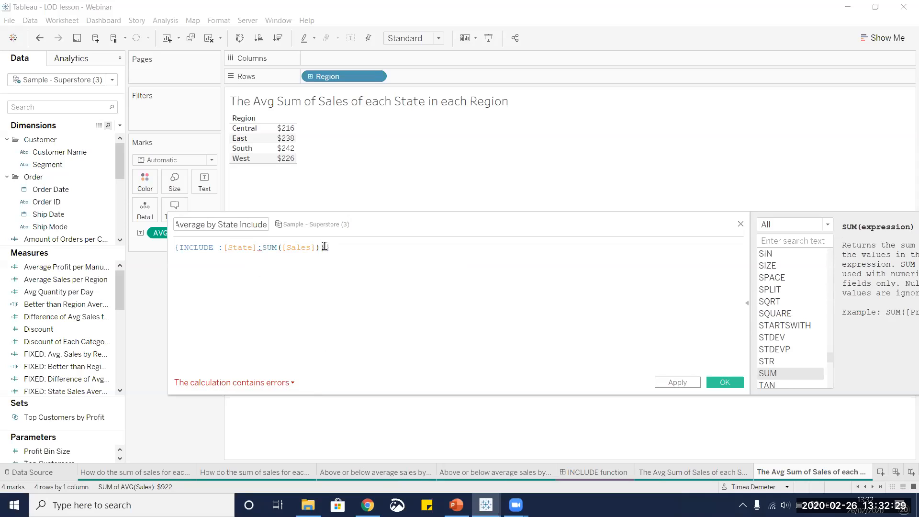
pyautogui.press('BackSpace')
pyautogui.click(263, 383)
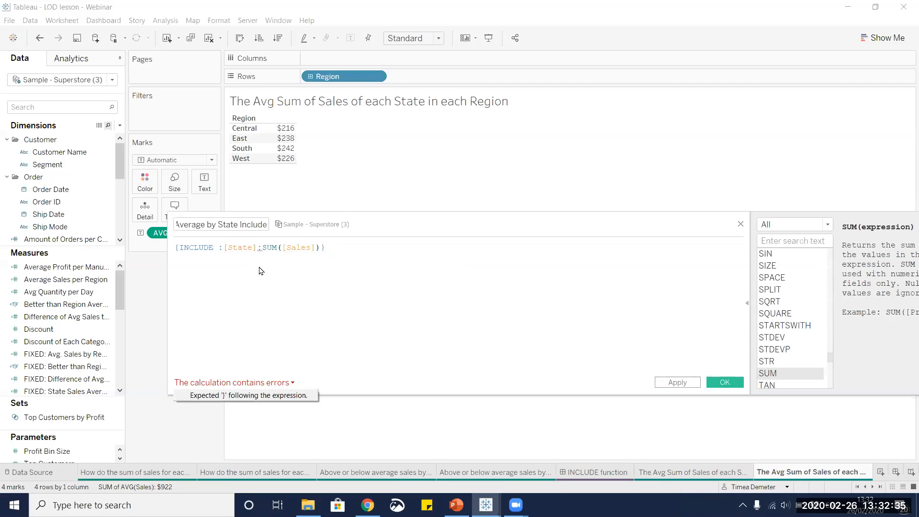
pyautogui.click(224, 247)
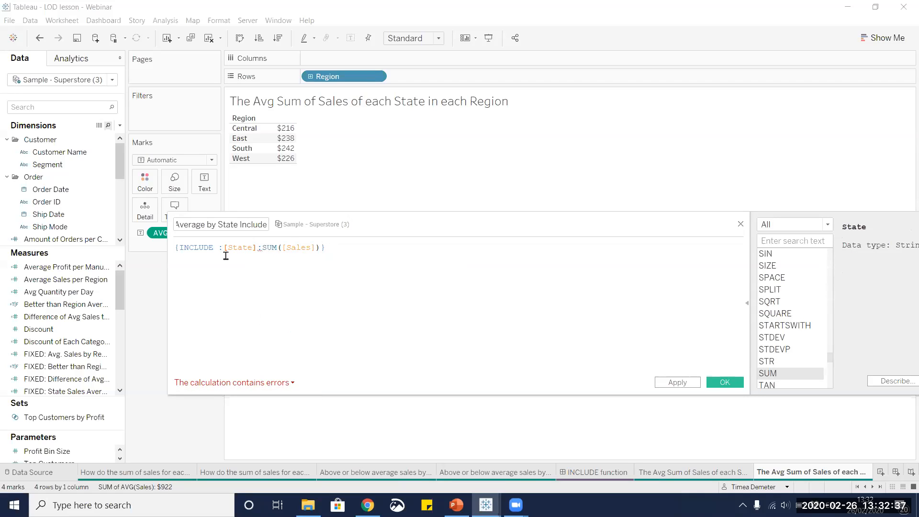
pyautogui.press('BackSpace')
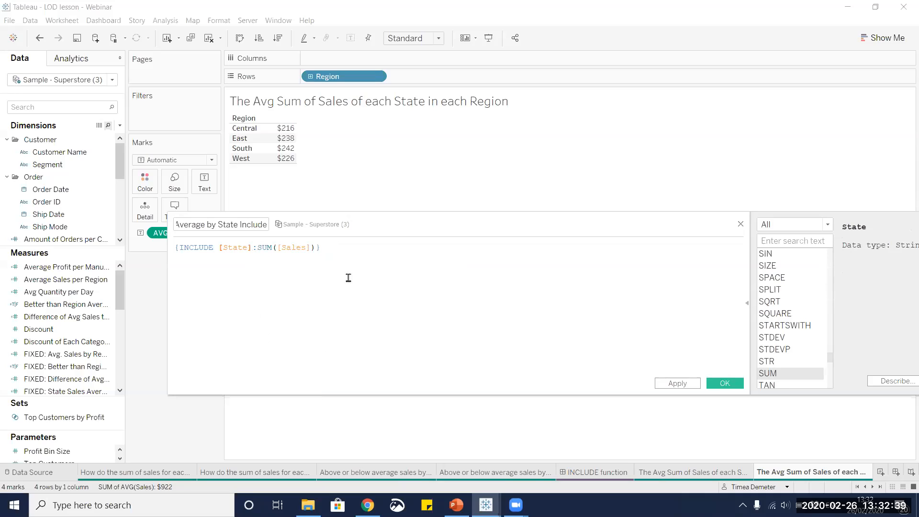
pyautogui.click(374, 321)
pyautogui.click(725, 384)
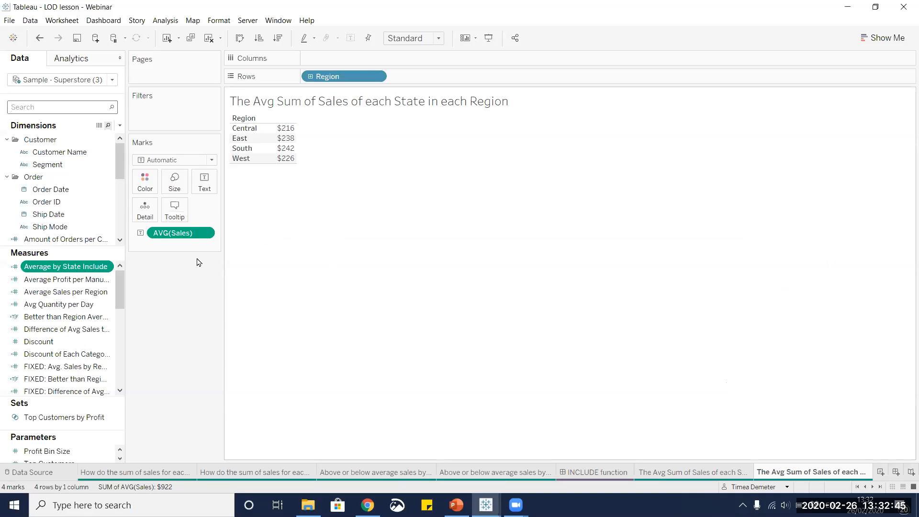
# Step: Add Average by State Include to the region table beside the average sales and widen the value columns
pyautogui.moveTo(61, 267); pyautogui.dragTo(292, 152)
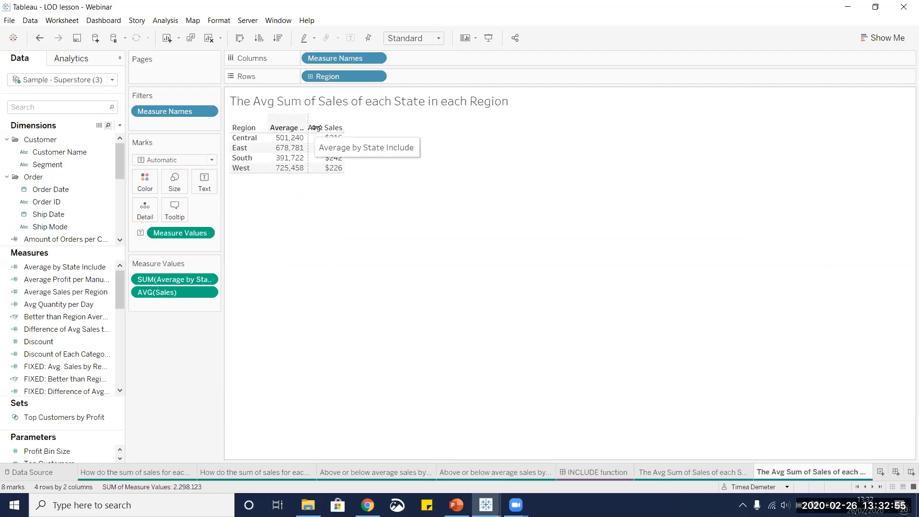
pyautogui.moveTo(308, 134); pyautogui.dragTo(337, 135)
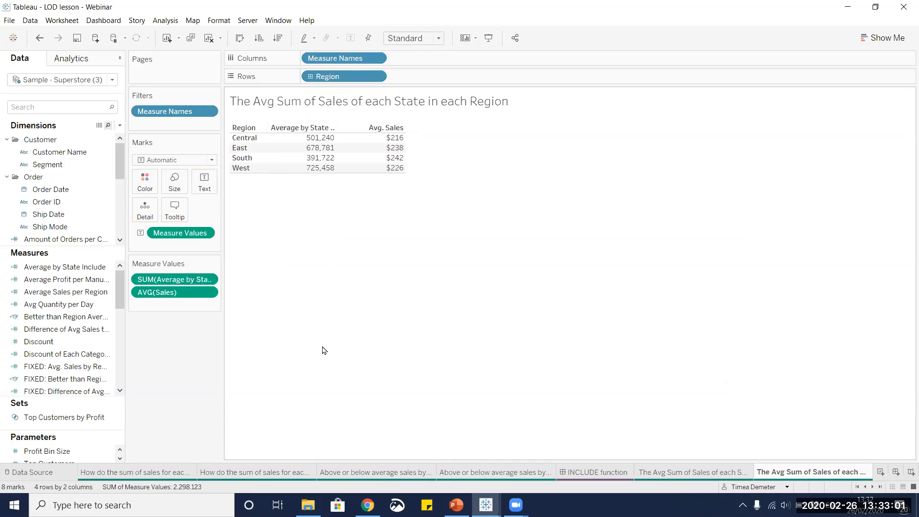
# Step: View the finished Average Sales per Customer chart by region over time, and open the blank sheet with the same title
pyautogui.click(871, 487)
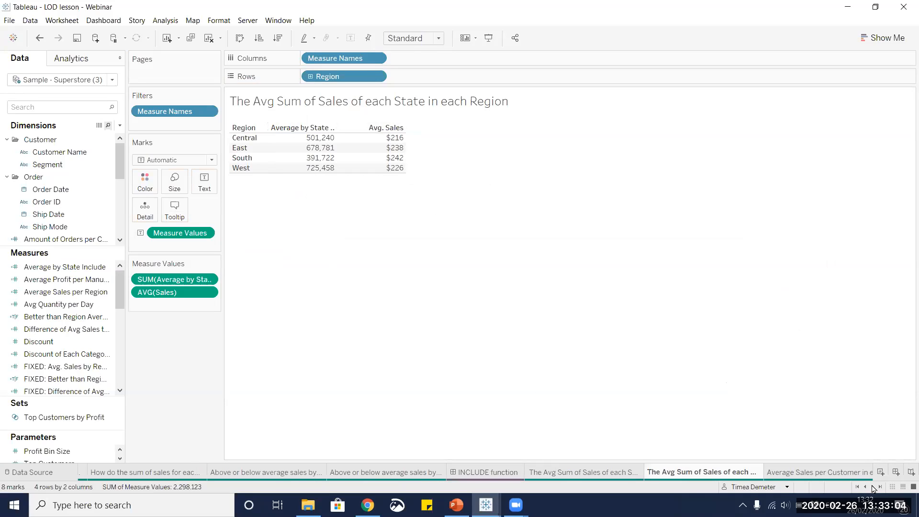
pyautogui.click(789, 474)
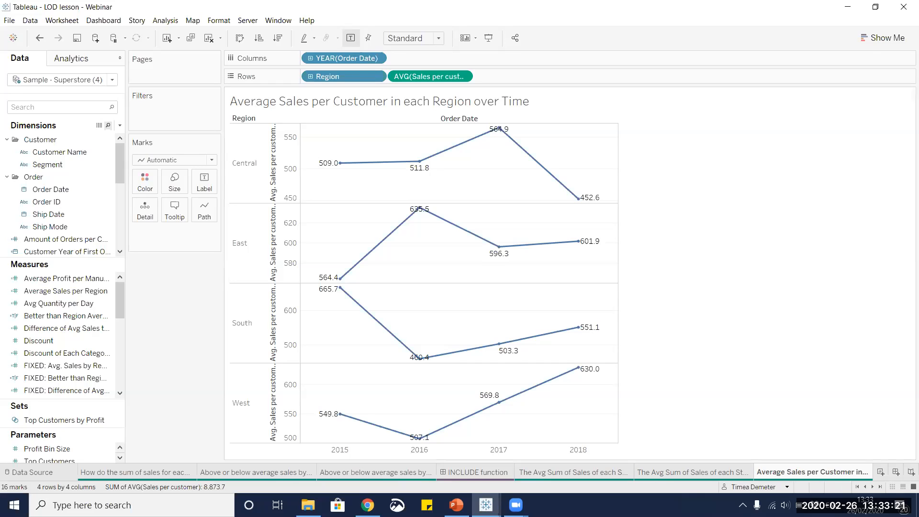
pyautogui.click(872, 486)
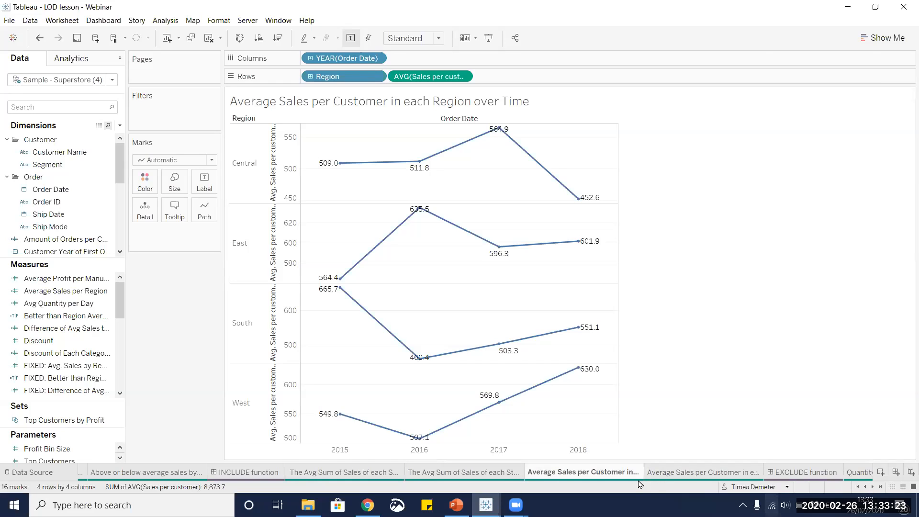
pyautogui.click(677, 474)
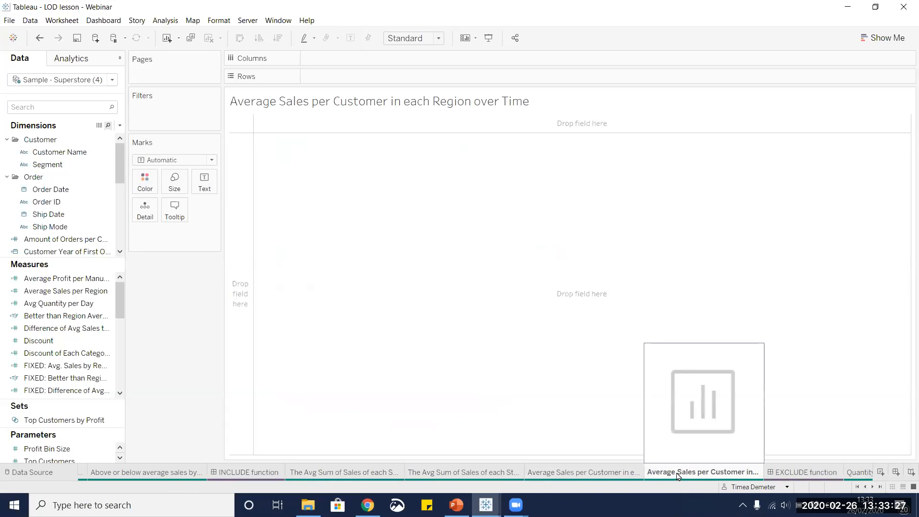
# Step: Find the Sales measure with the search "sa" and place it on Columns as a sum
pyautogui.click(96, 249)
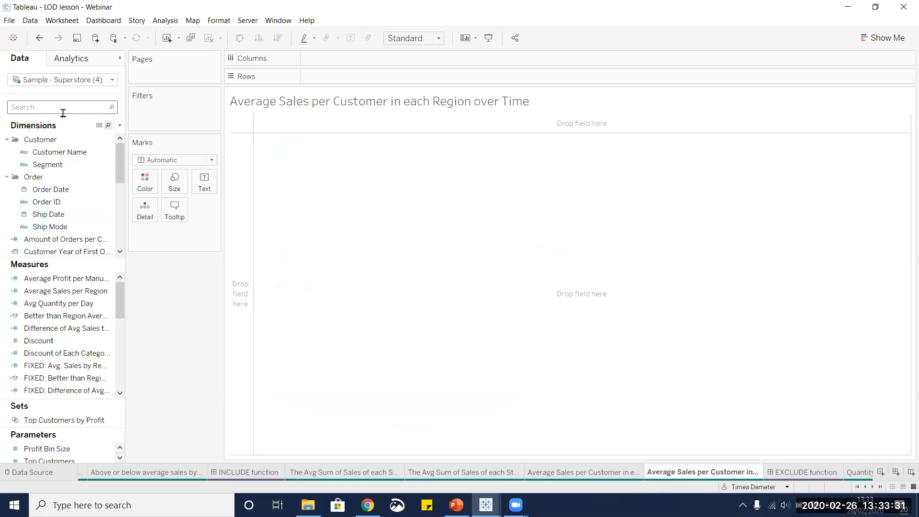
pyautogui.write('sa')
pyautogui.click(39, 227)
pyautogui.click(31, 277)
pyautogui.moveTo(32, 277)
pyautogui.mouseDown()
pyautogui.moveTo(267, 173)
pyautogui.moveTo(326, 60)
pyautogui.mouseUp()
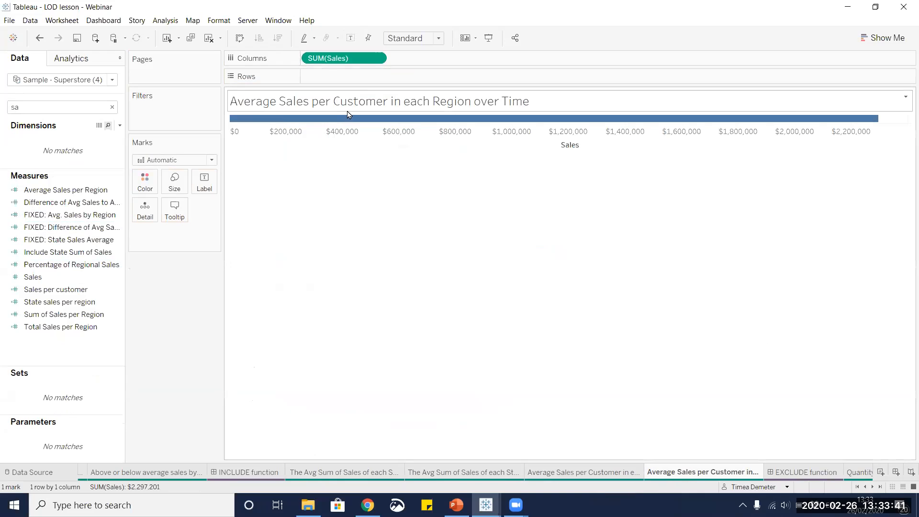
# Step: Change the aggregation of Sales on Columns from sum to average
pyautogui.click(376, 58)
pyautogui.moveTo(362, 165)
pyautogui.click(430, 177)
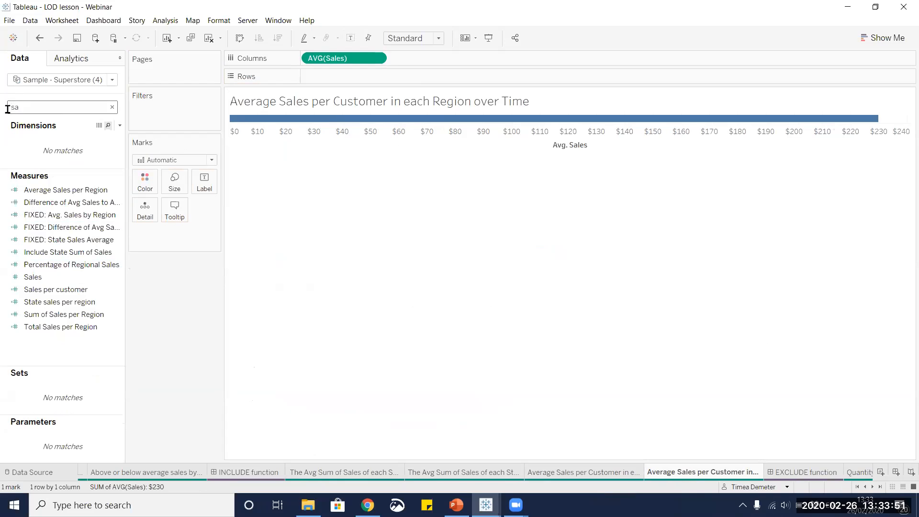
# Step: Find the Region dimension with the search "reg" and place it on Rows
pyautogui.press('BackSpace')
pyautogui.press('BackSpace')
pyautogui.write('reg')
pyautogui.moveTo(44, 152); pyautogui.dragTo(324, 82)
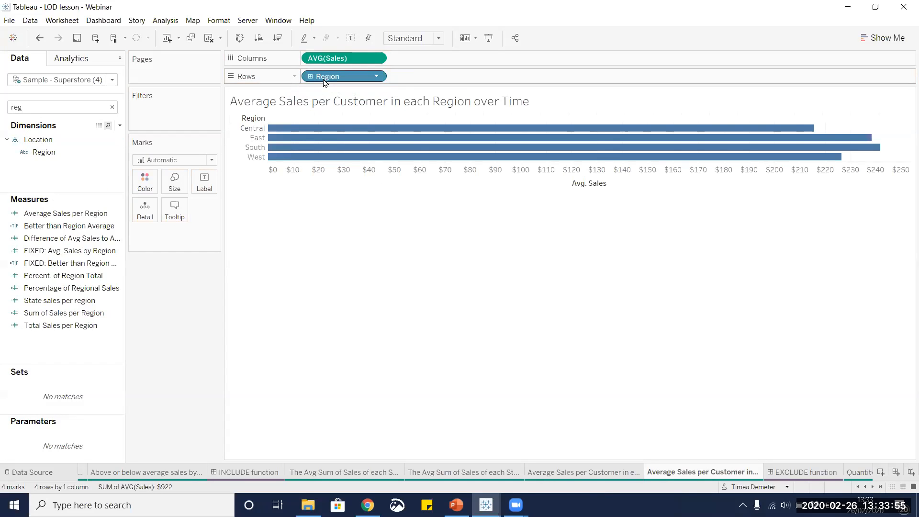
# Step: Set the mark type to Line and move the average sales from Columns to Rows after Region
pyautogui.click(191, 160)
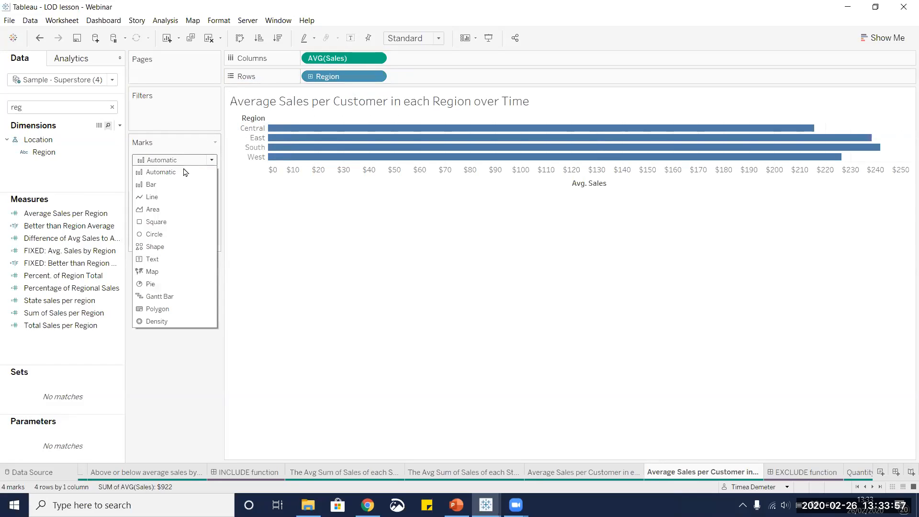
pyautogui.click(169, 197)
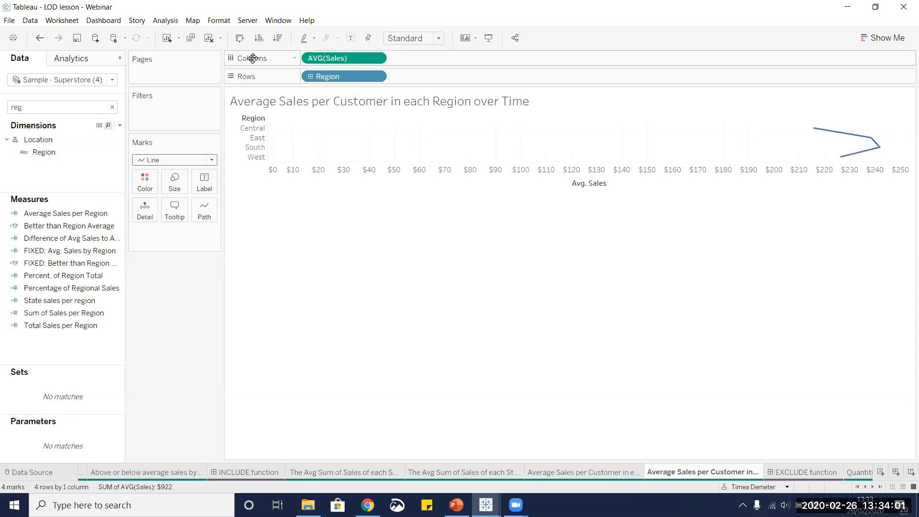
pyautogui.click(240, 38)
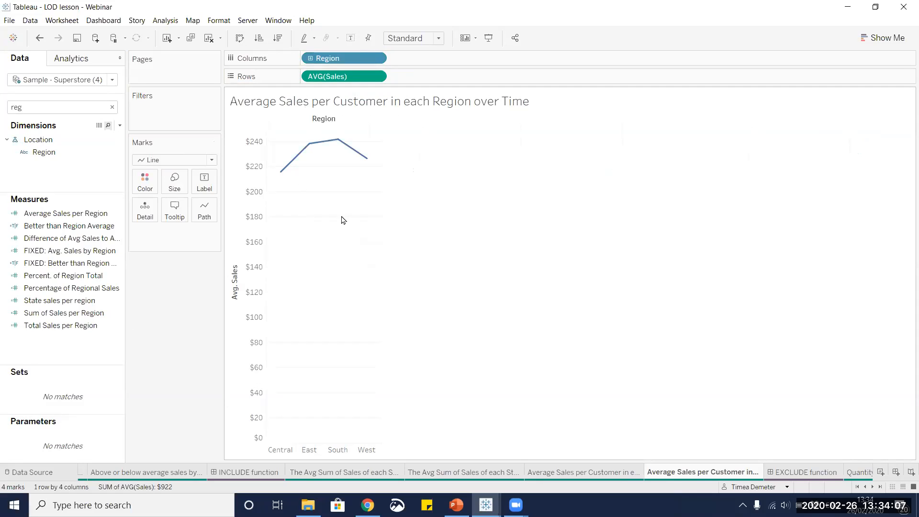
pyautogui.click(241, 39)
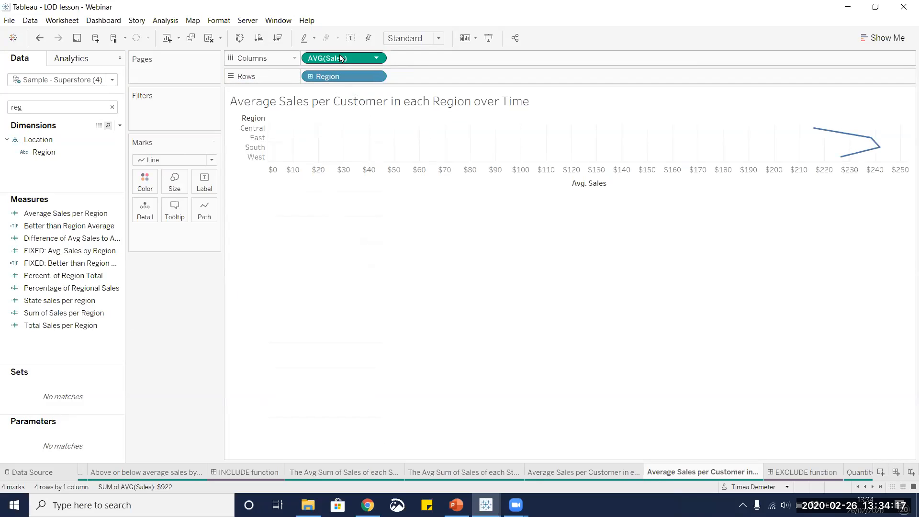
pyautogui.moveTo(338, 58); pyautogui.dragTo(448, 79)
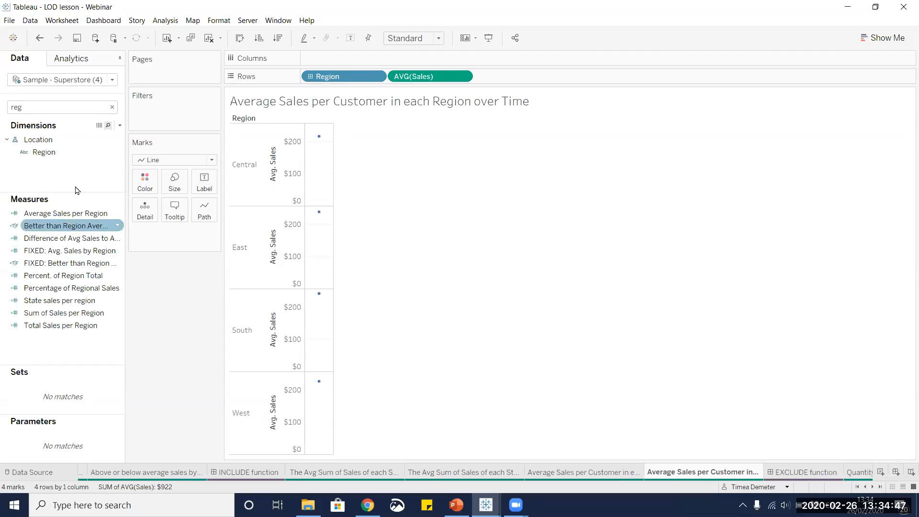
pyautogui.click(98, 107)
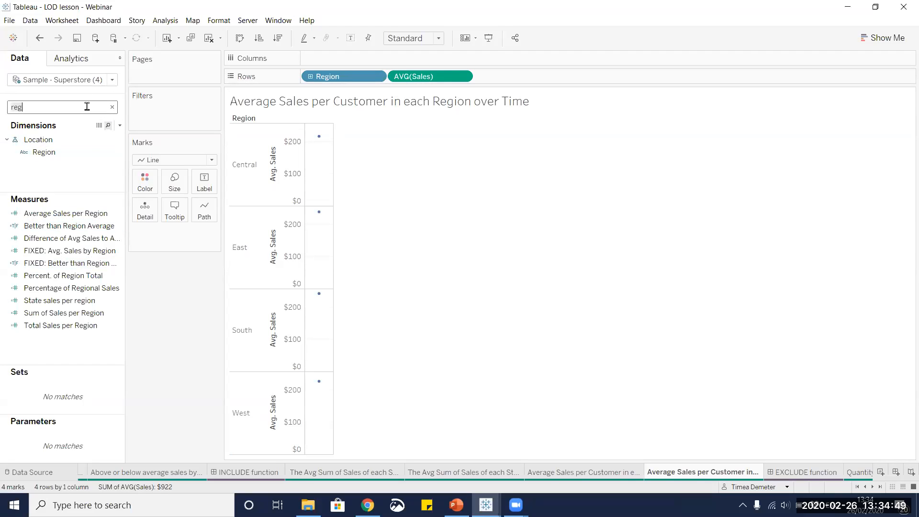
pyautogui.press('BackSpace')
pyautogui.press('BackSpace')
pyautogui.press('BackSpace')
pyautogui.write('year')
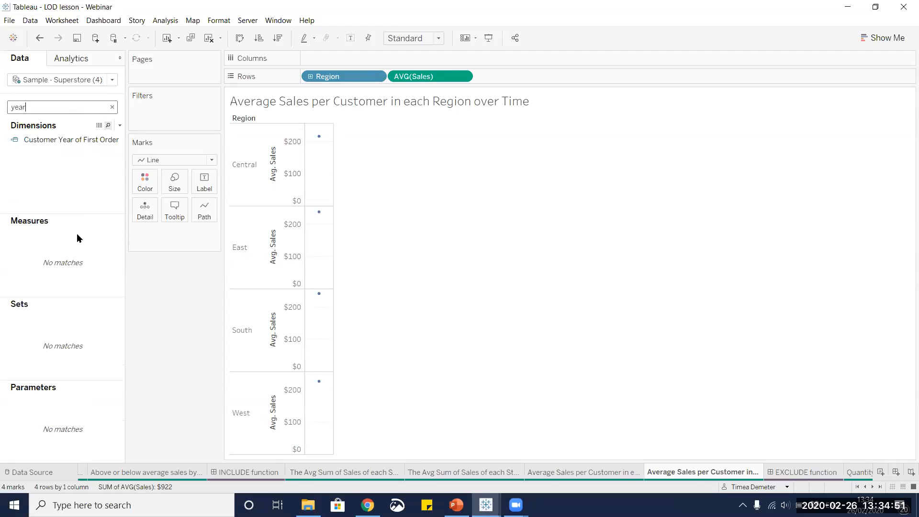
pyautogui.click(112, 106)
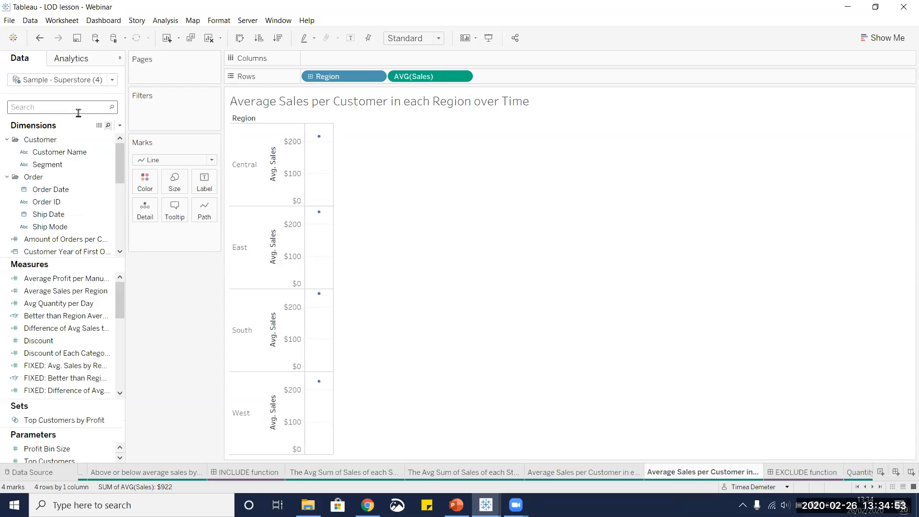
# Step: Find Order Date with the search "orde", place it on Columns as discrete YEAR(Order Date), and fit the chart to Entire View
pyautogui.write('orde')
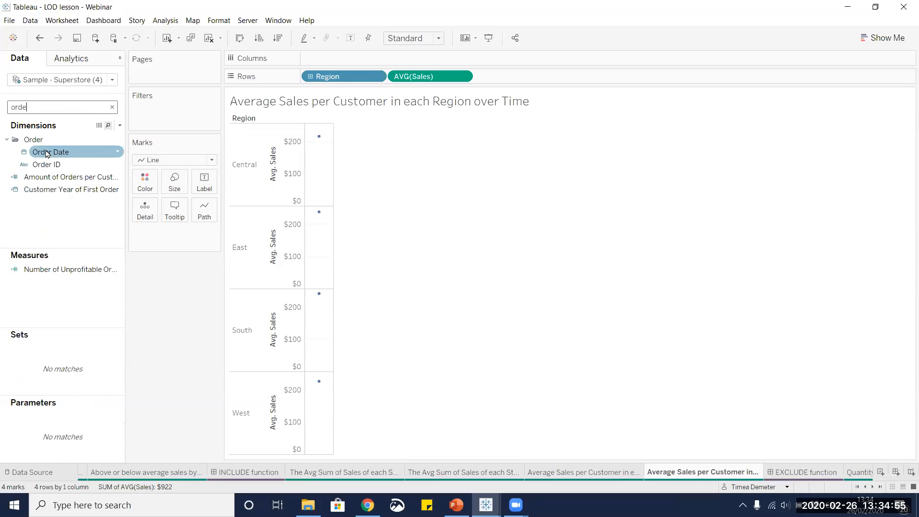
pyautogui.moveTo(47, 153); pyautogui.dragTo(327, 58)
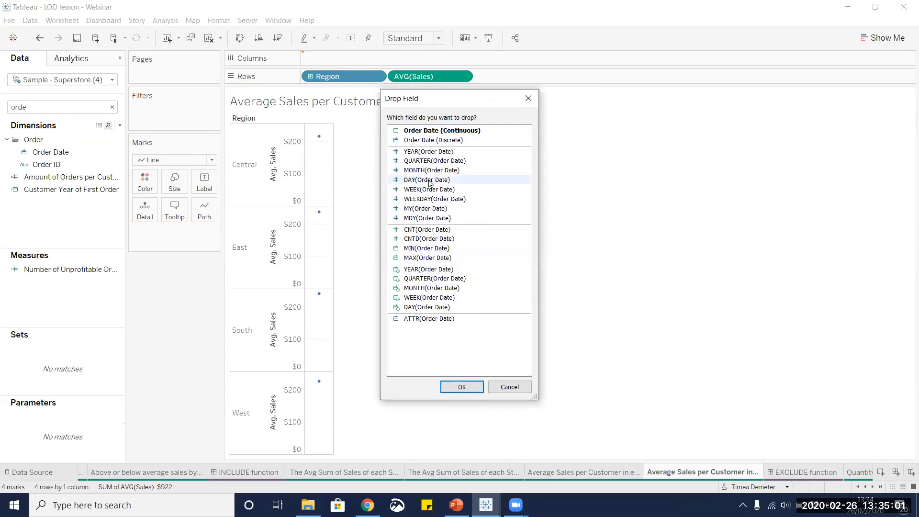
pyautogui.click(422, 152)
pyautogui.click(461, 387)
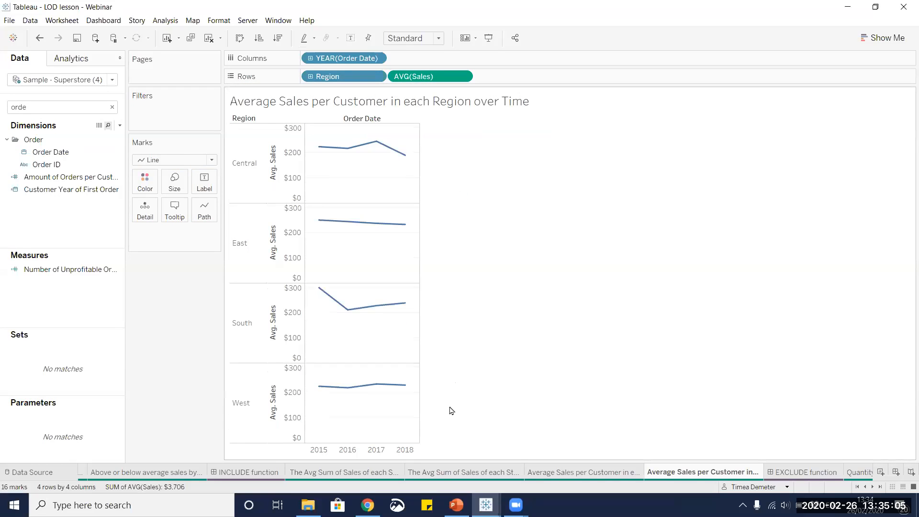
pyautogui.click(438, 38)
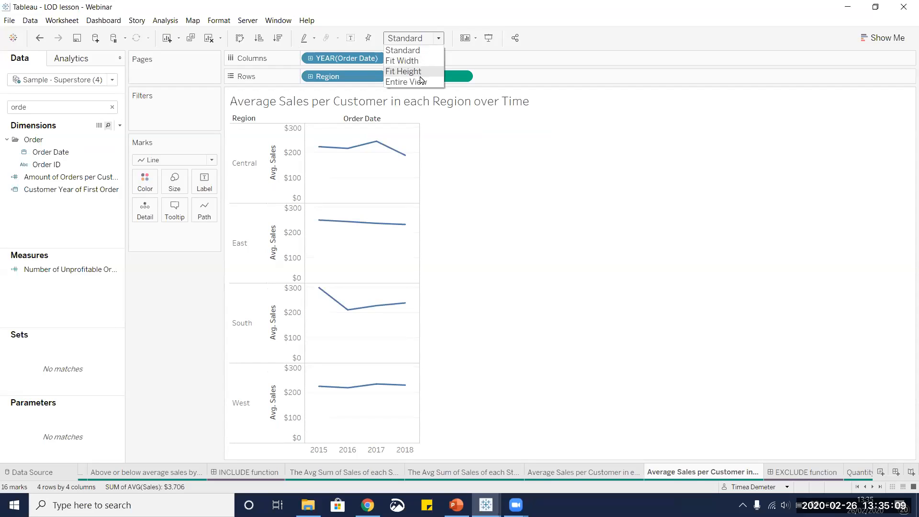
pyautogui.click(420, 83)
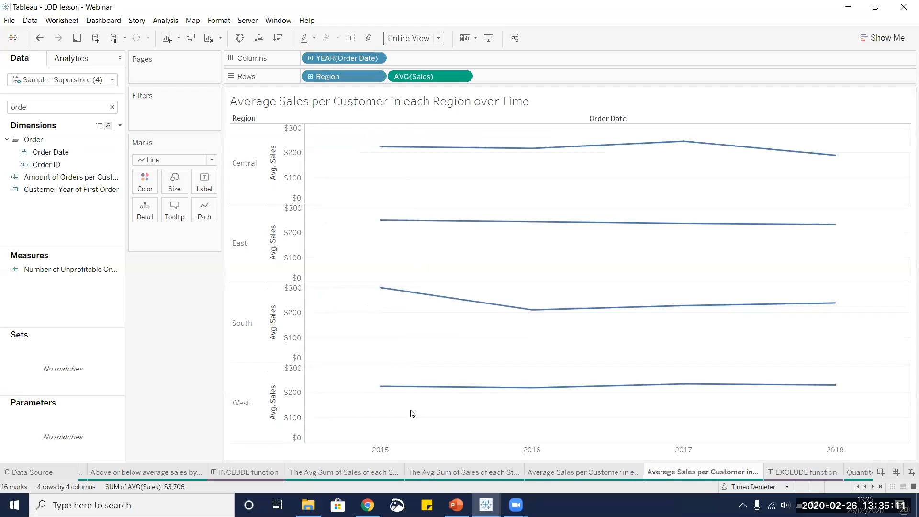
# Step: Give the Avg. Sales axis independent ranges for each row or column and exclude zero
pyautogui.rightClick(292, 336)
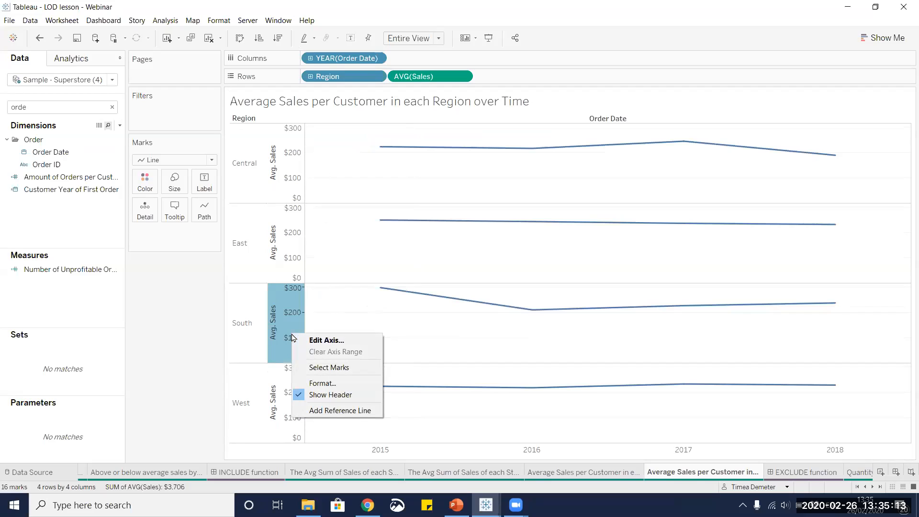
pyautogui.click(324, 347)
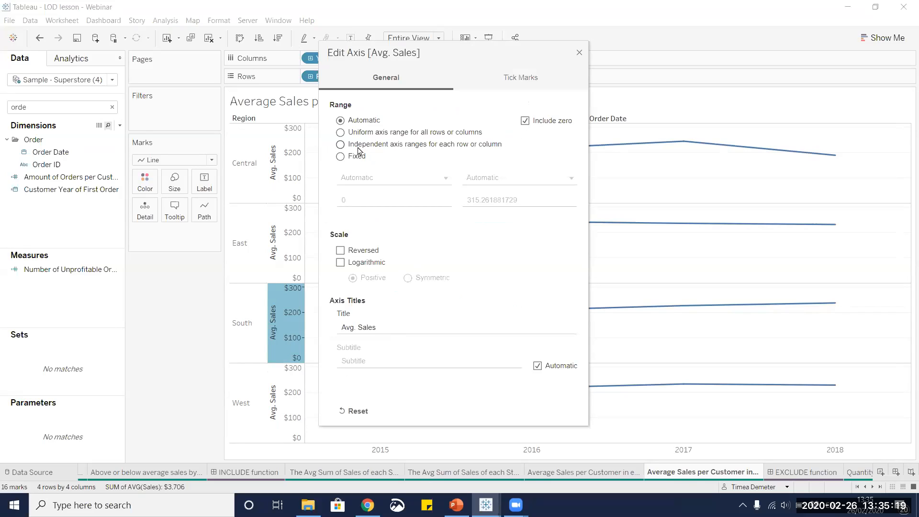
pyautogui.click(340, 144)
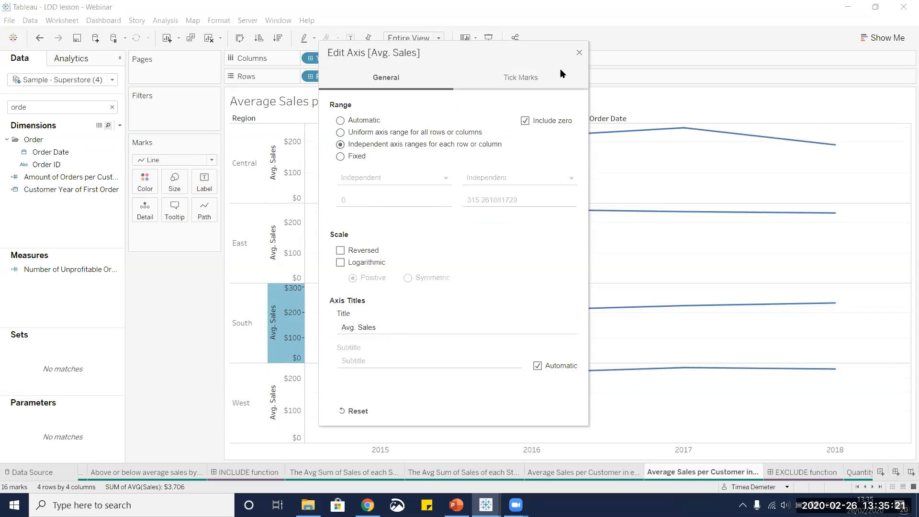
pyautogui.click(524, 120)
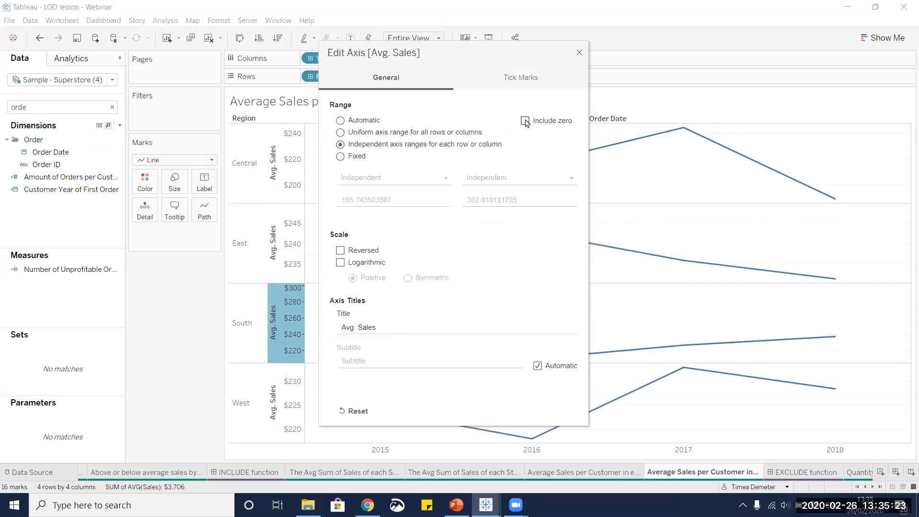
pyautogui.click(578, 55)
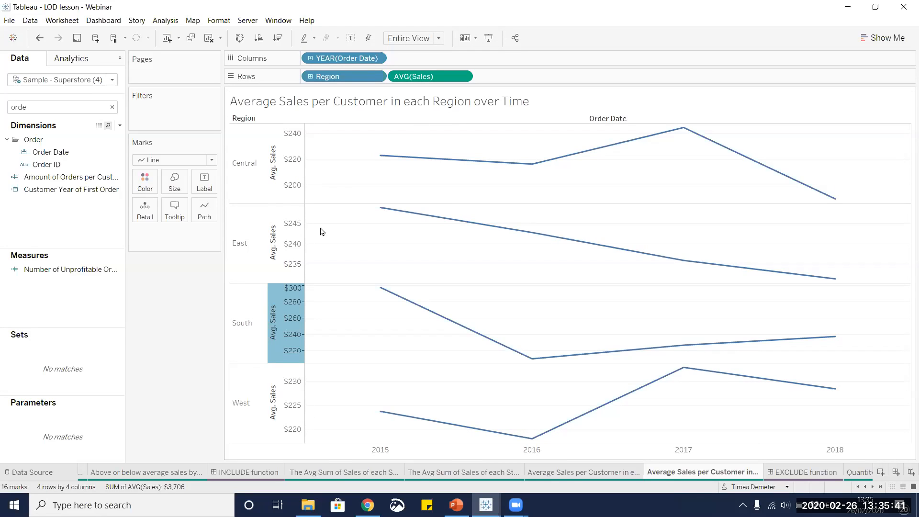
# Step: Clear the field search and create a calculated field named "Sales per customer"
pyautogui.click(114, 109)
pyautogui.click(113, 110)
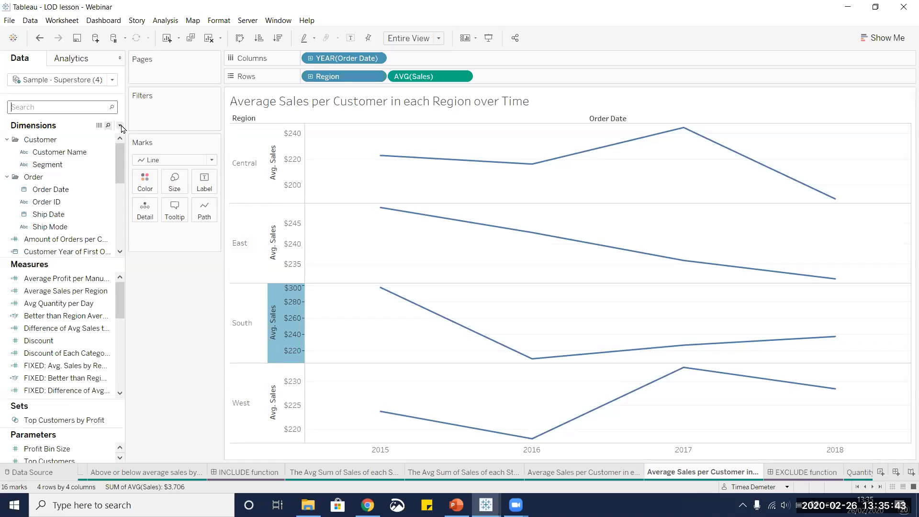
pyautogui.click(120, 125)
pyautogui.click(93, 137)
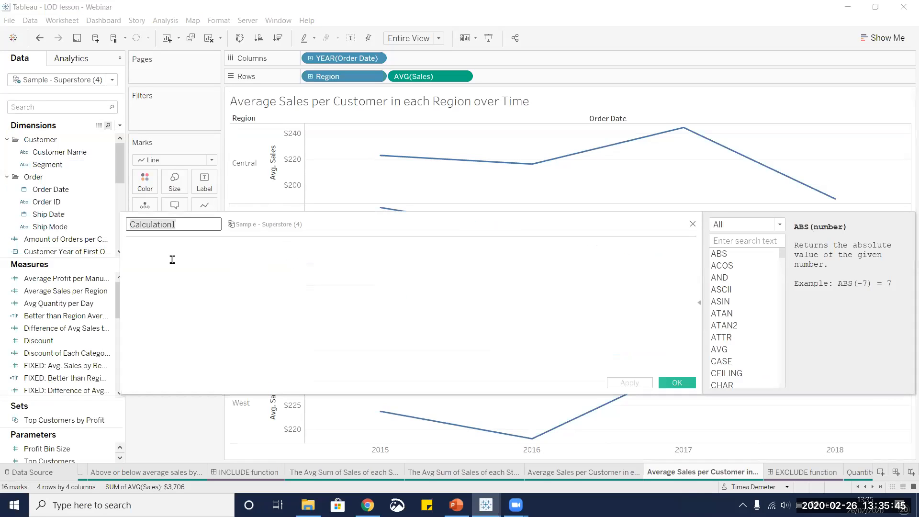
pyautogui.write('Sales ')
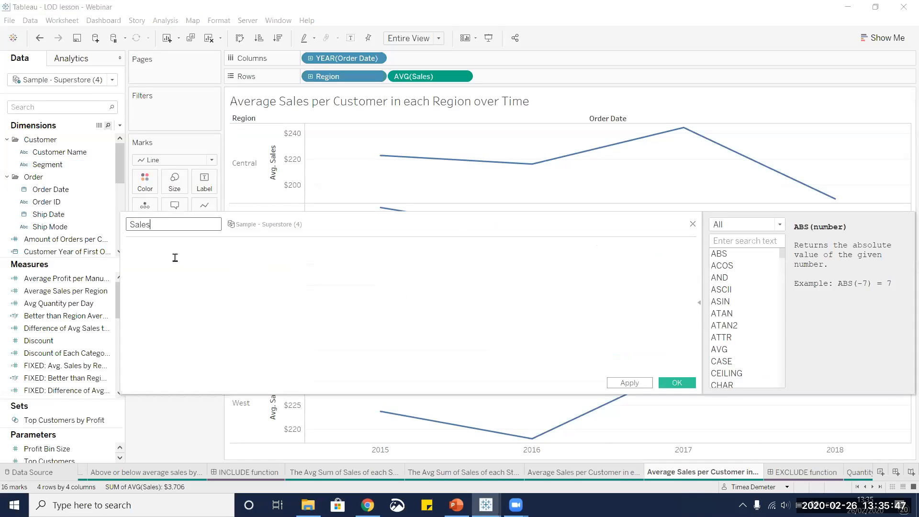
pyautogui.write('per customer in each re')
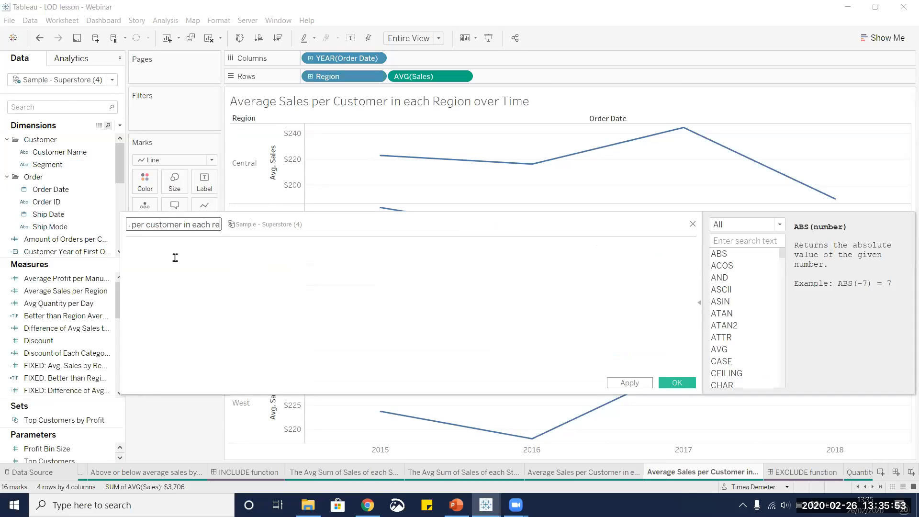
pyautogui.press('BackSpace')
pyautogui.press('BackSpace')
pyautogui.press('BackSpace')
pyautogui.press('BackSpace')
pyautogui.press('BackSpace')
pyautogui.press('BackSpace')
pyautogui.press('BackSpace')
pyautogui.press('BackSpace')
pyautogui.press('BackSpace')
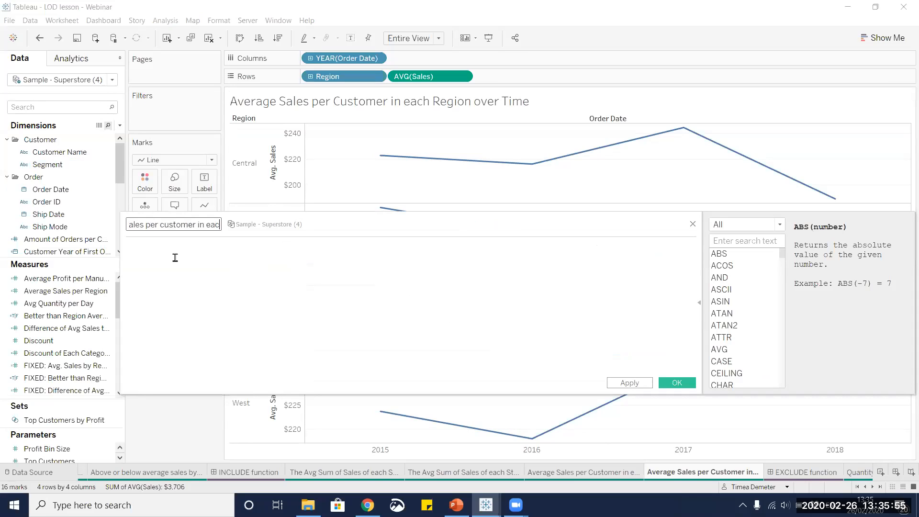
# Step: Enter the formula {INCLUDE [Customer Name]:SUM([Sales])} in the new calculation
pyautogui.click(175, 257)
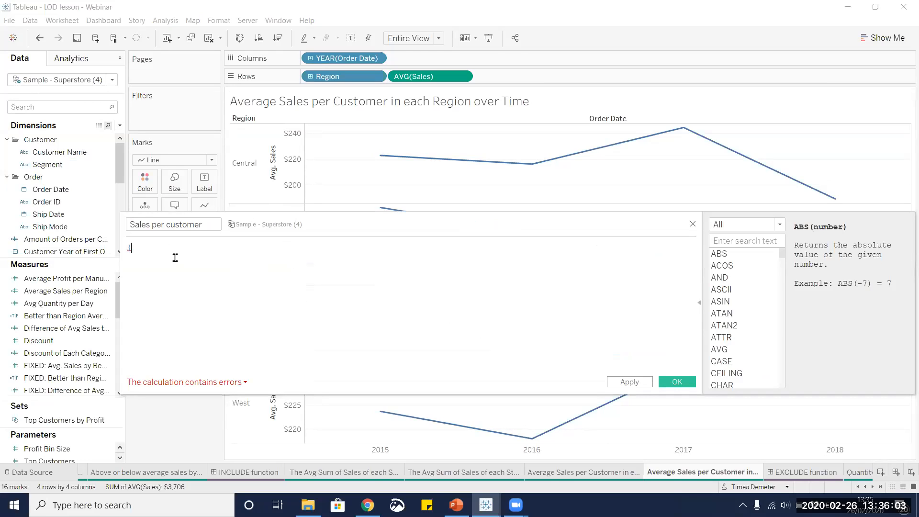
pyautogui.write('INCLUDE ')
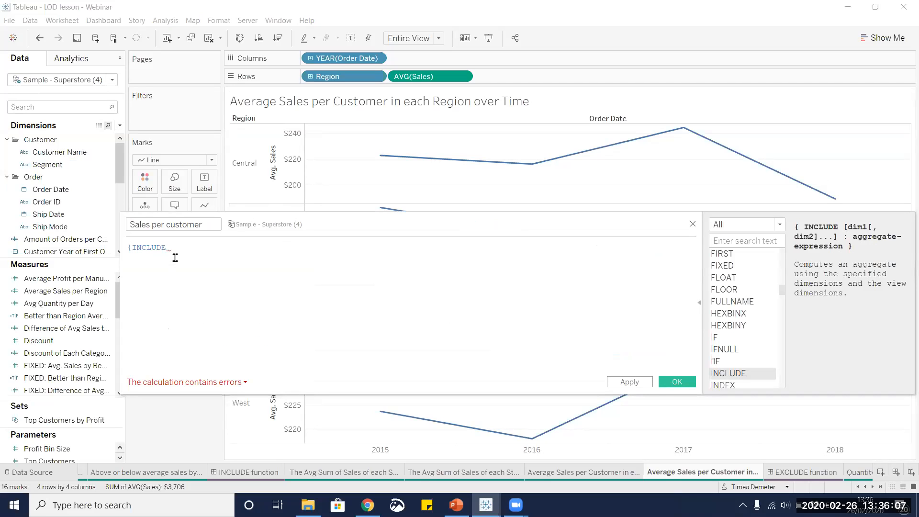
pyautogui.write('cu')
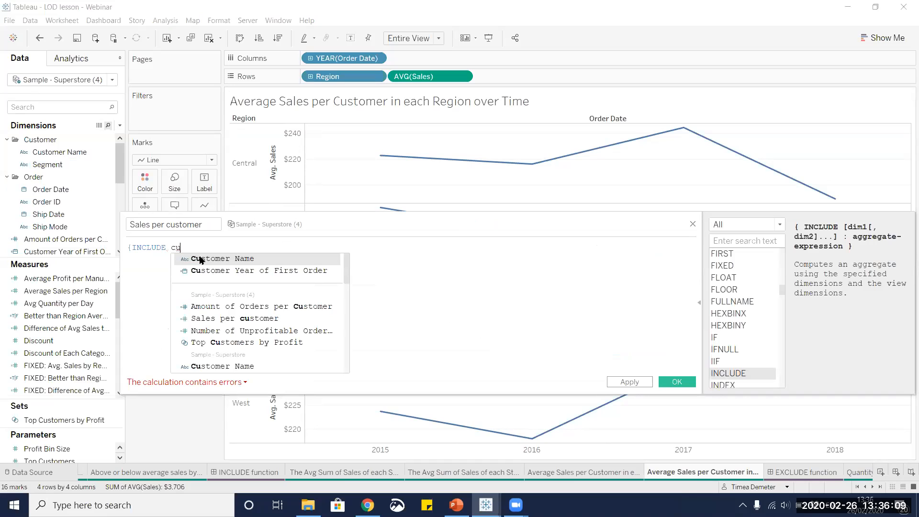
pyautogui.click(200, 259)
pyautogui.write(':')
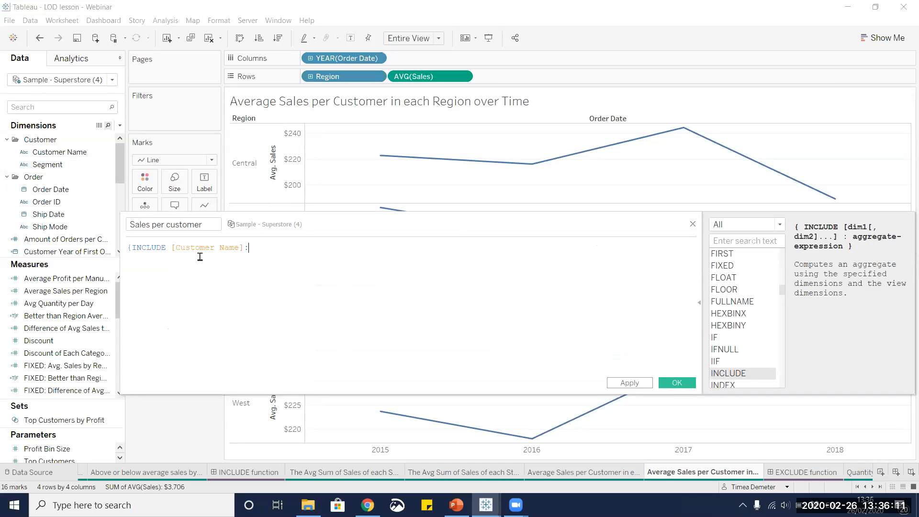
pyautogui.write('sum')
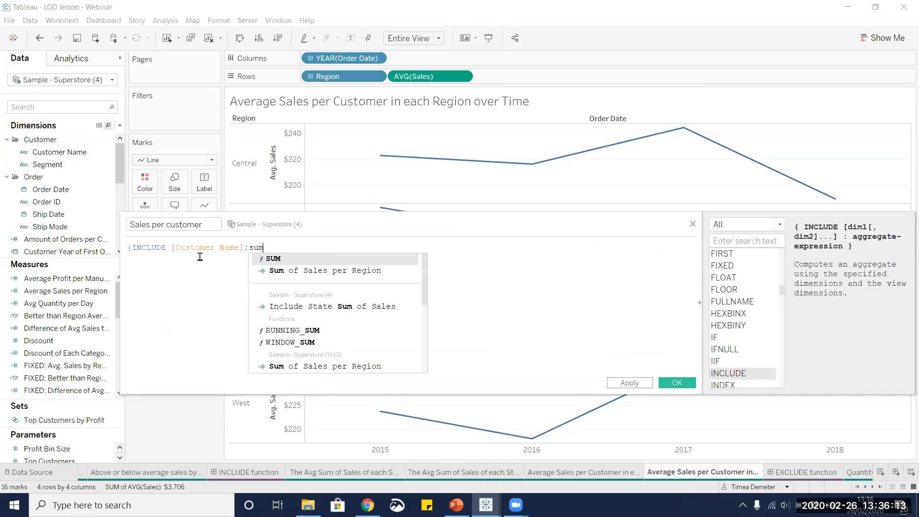
pyautogui.click(274, 260)
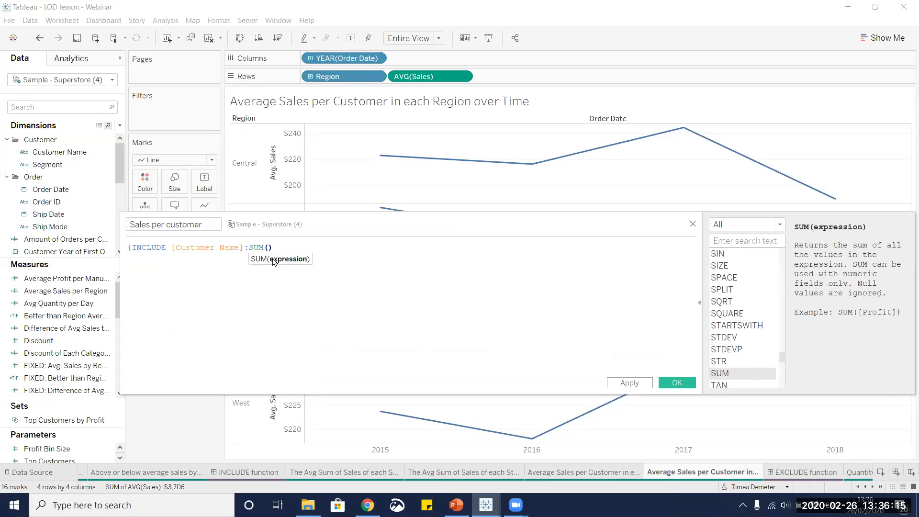
pyautogui.write('[sa')
pyautogui.click(295, 258)
pyautogui.write('}')
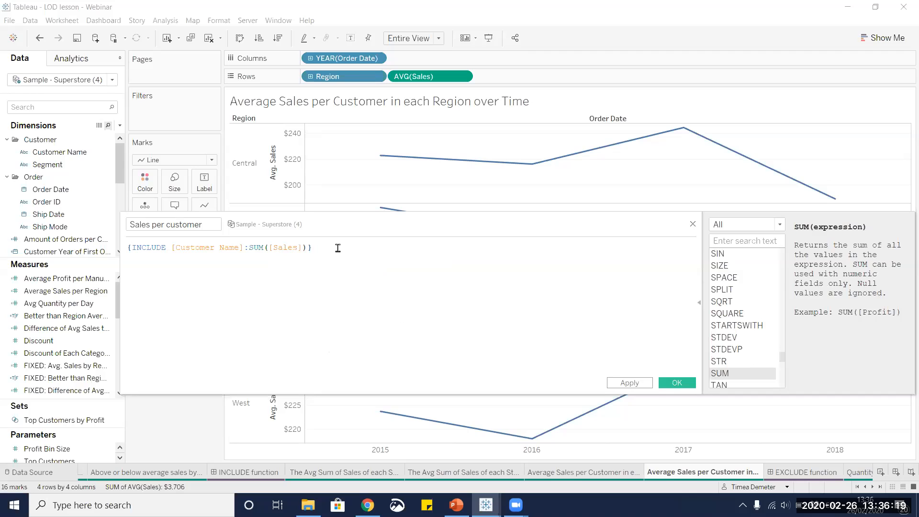
# Step: Check the calculation's error and rename the calculated field as "Sales per customer webinar"
pyautogui.click(238, 382)
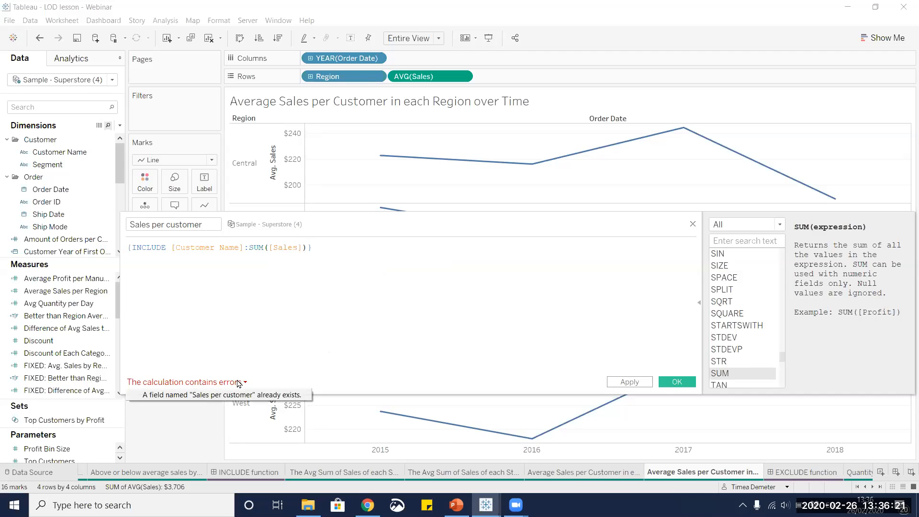
pyautogui.click(212, 224)
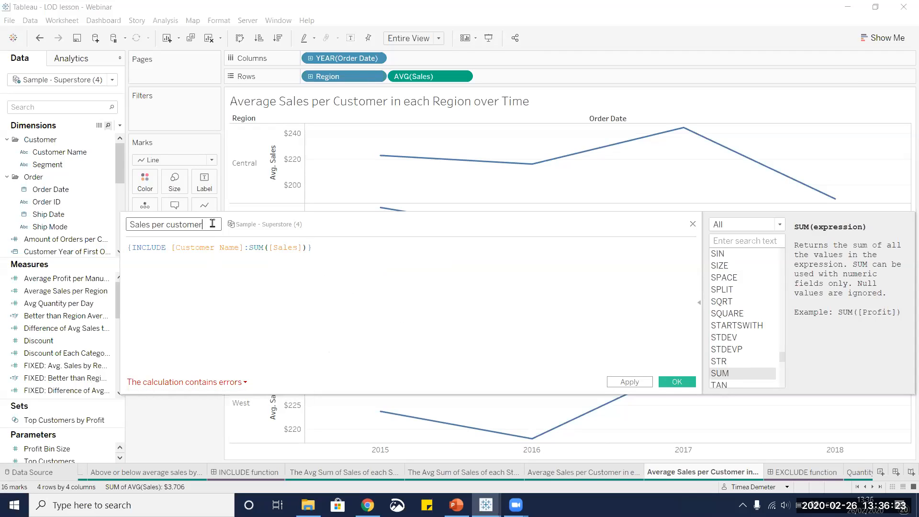
pyautogui.write('webinar')
pyautogui.click(330, 246)
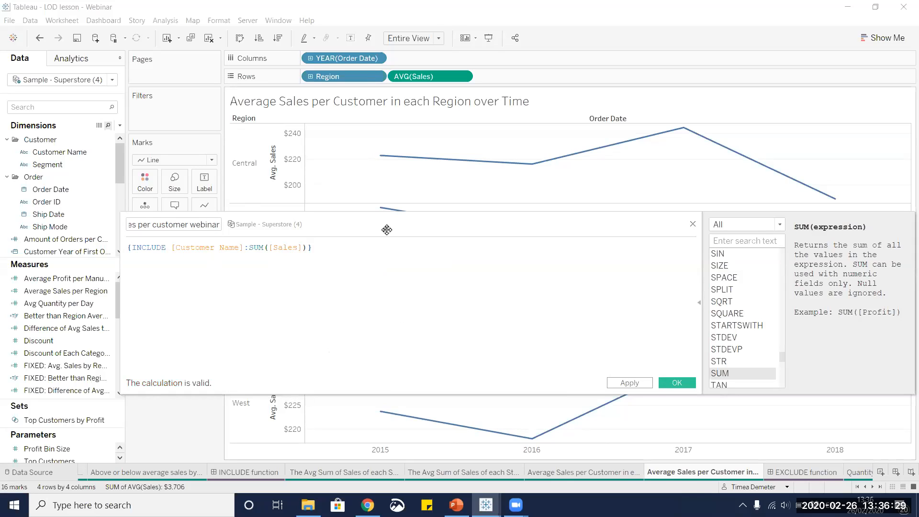
# Step: Save the calculation, replace AVG(Sales) on the rows with Sales per customer webinar, and show mark labels on the lines
pyautogui.click(675, 385)
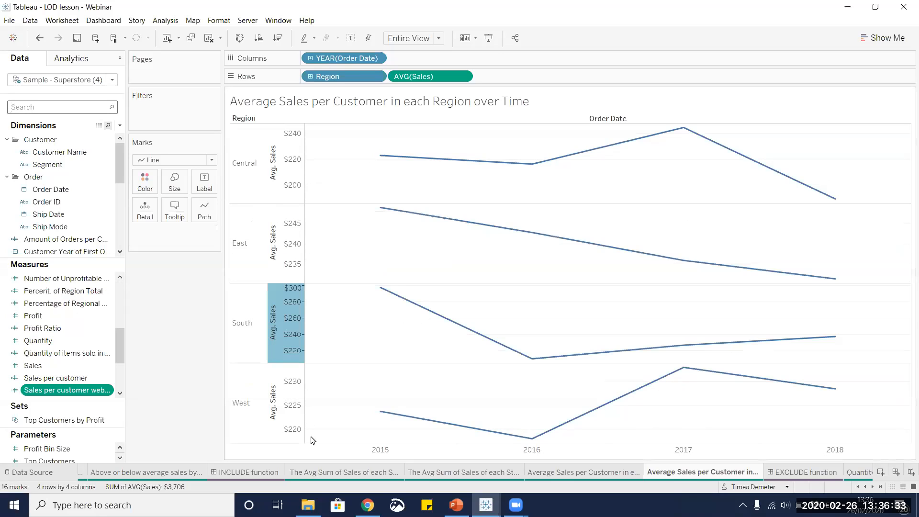
pyautogui.moveTo(44, 391); pyautogui.dragTo(410, 76)
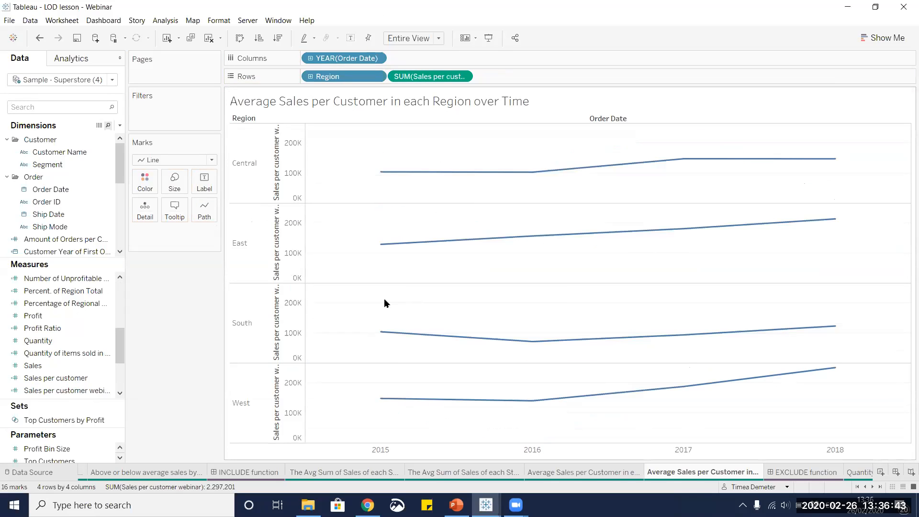
pyautogui.click(350, 39)
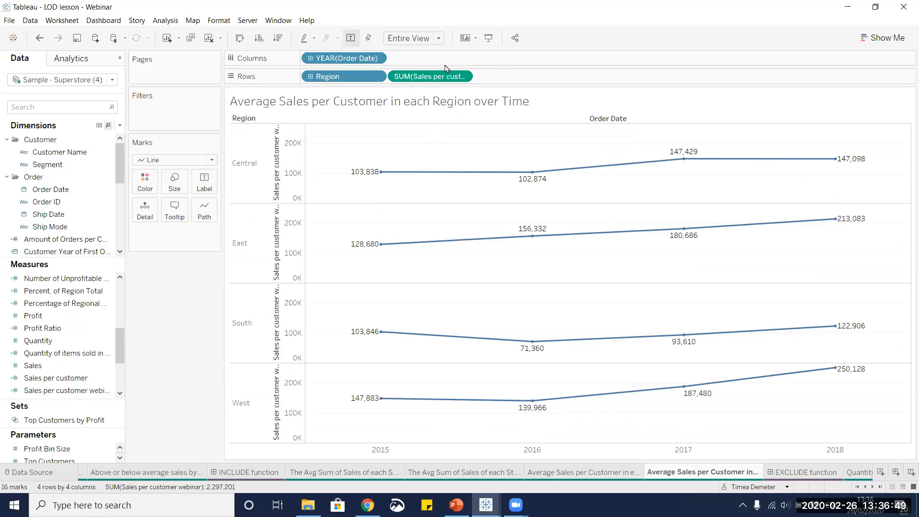
# Step: Review the EXCLUDE function dashboard and show mark labels on the completed sheet of quantity per Sub-Category with average Category discount
pyautogui.click(790, 474)
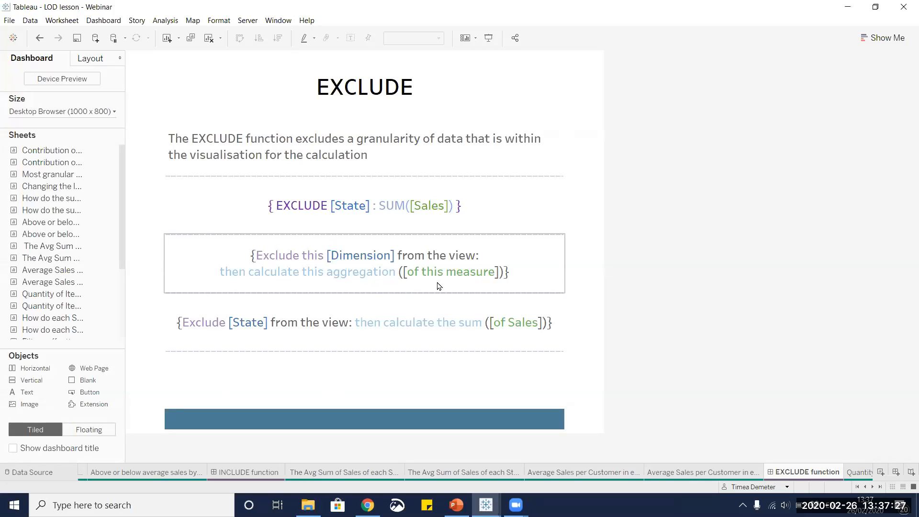
pyautogui.click(858, 474)
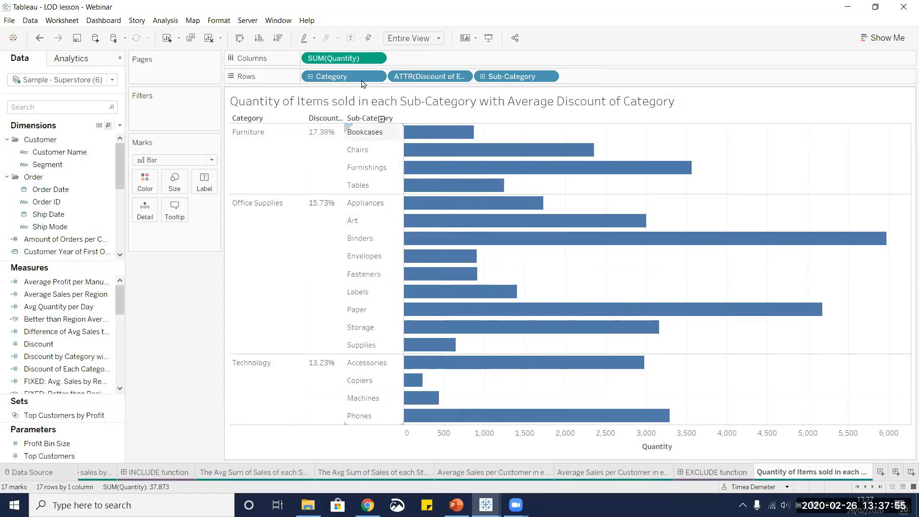
pyautogui.click(350, 38)
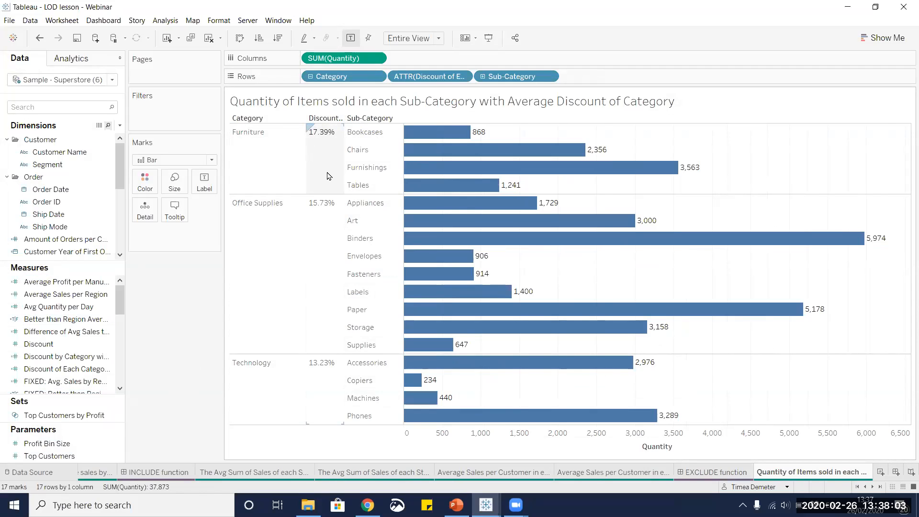
pyautogui.moveTo(458, 168)
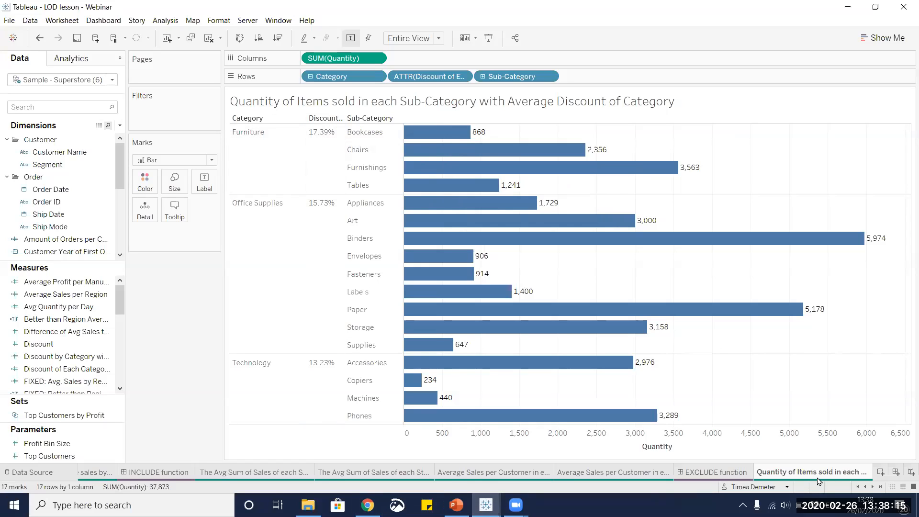
# Step: On the blank Quantity of Items sold in each Sub-Category worksheet, add Category and Sub-Category to the rows
pyautogui.click(872, 487)
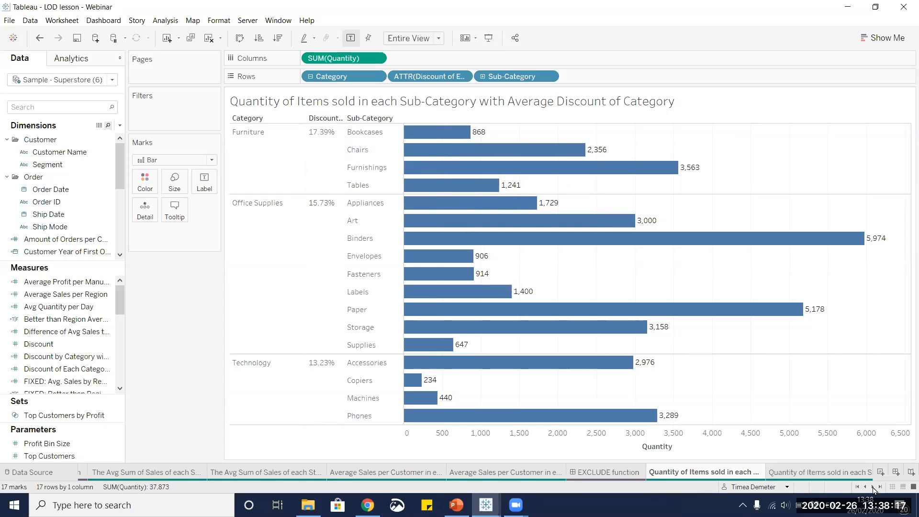
pyautogui.click(873, 487)
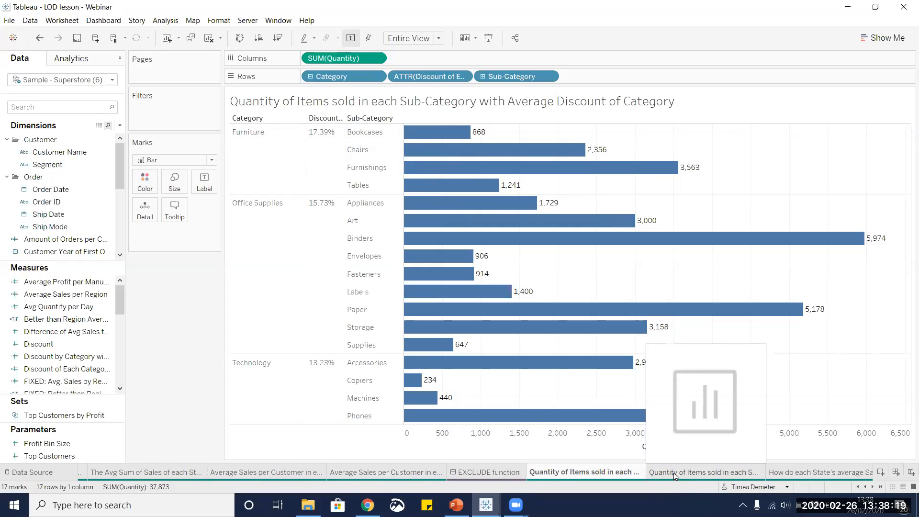
pyautogui.click(672, 474)
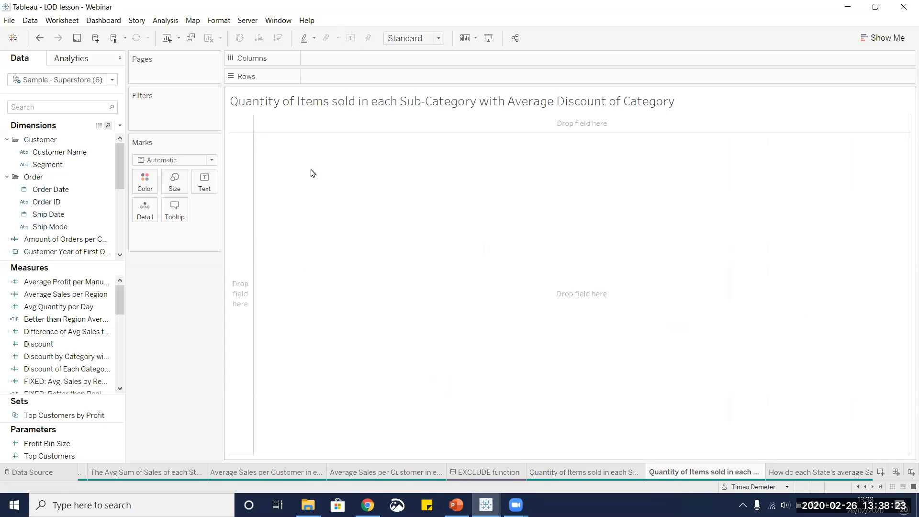
pyautogui.click(75, 166)
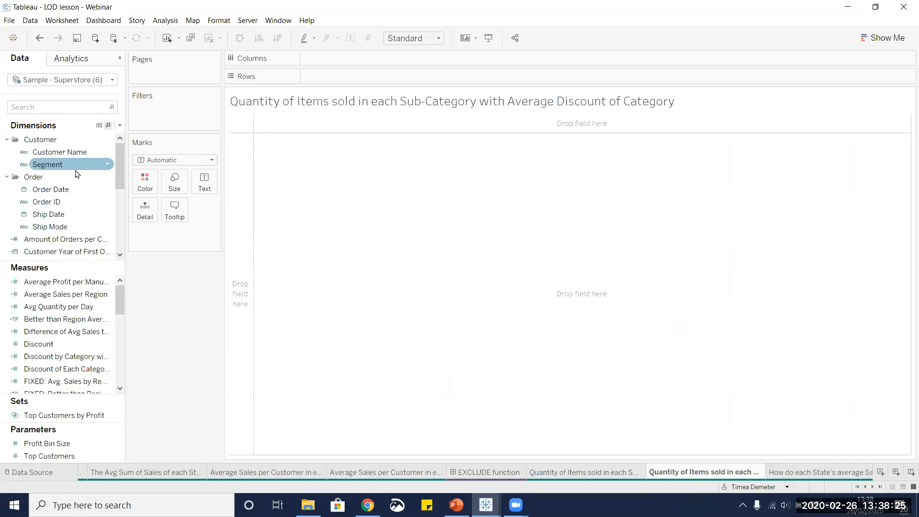
pyautogui.click(40, 107)
pyautogui.write('cate')
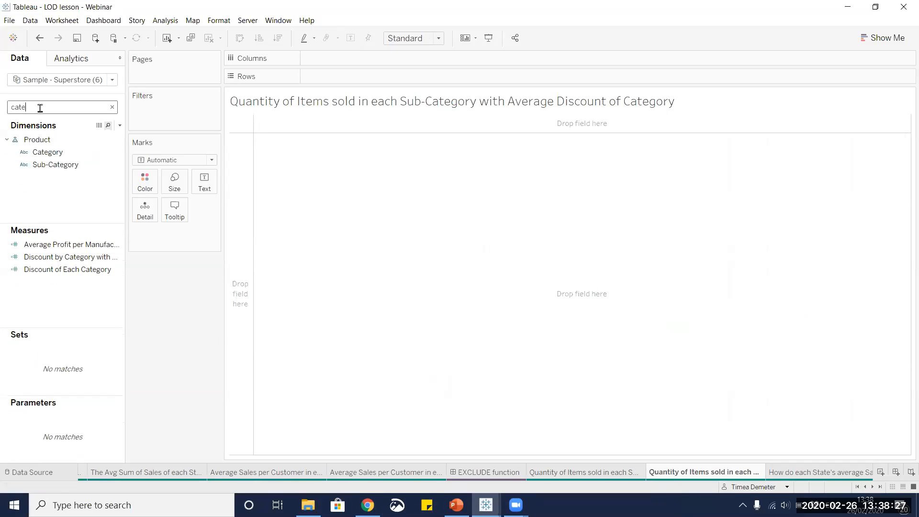
pyautogui.moveTo(48, 152); pyautogui.dragTo(339, 78)
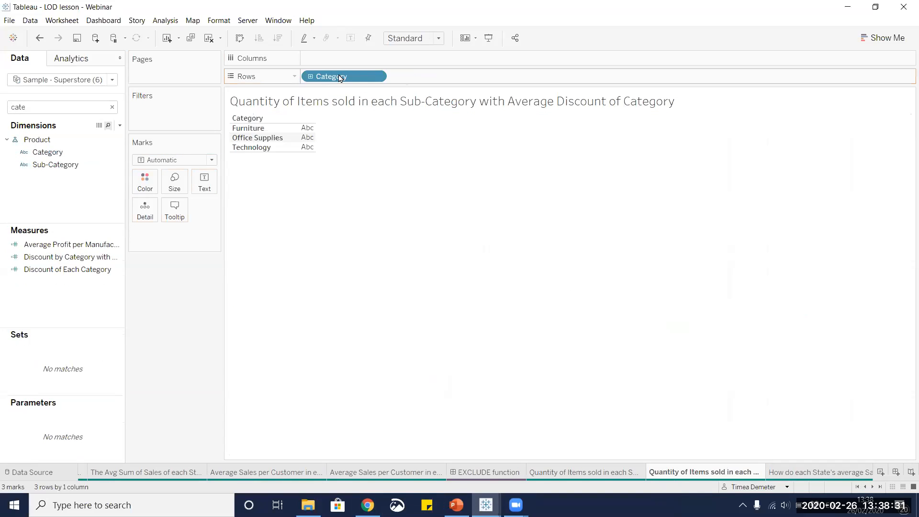
pyautogui.moveTo(55, 165); pyautogui.dragTo(410, 82)
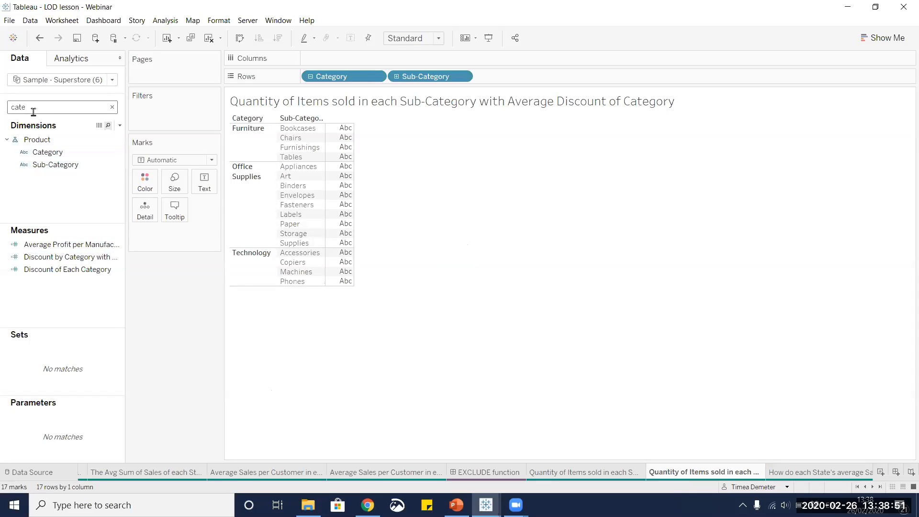
# Step: Add the Quantity measure to the columns and fit the chart to Entire View
pyautogui.moveTo(7, 108); pyautogui.dragTo(78, 113)
pyautogui.write('qua')
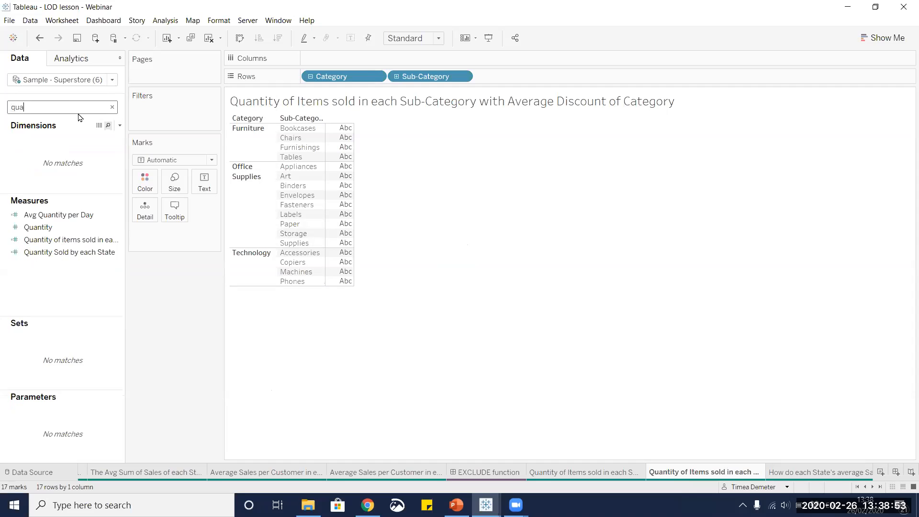
pyautogui.moveTo(38, 227); pyautogui.dragTo(340, 65)
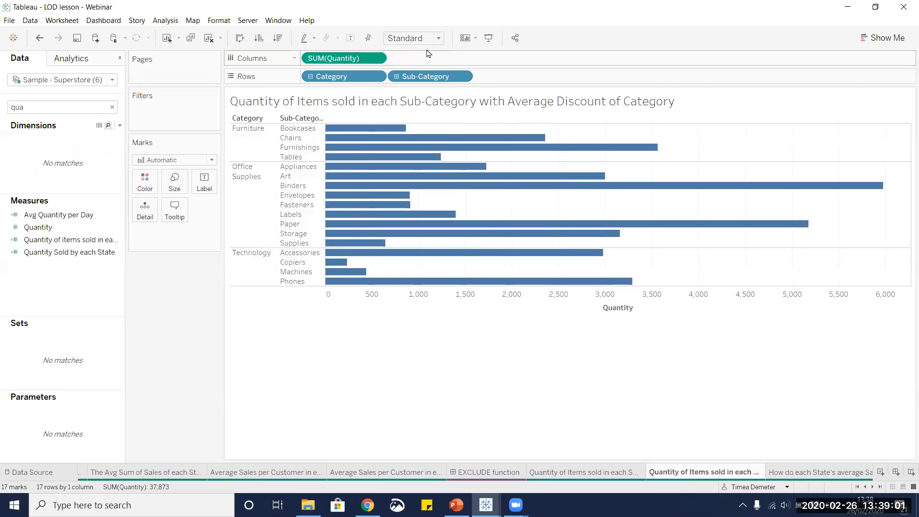
pyautogui.click(436, 38)
pyautogui.click(419, 82)
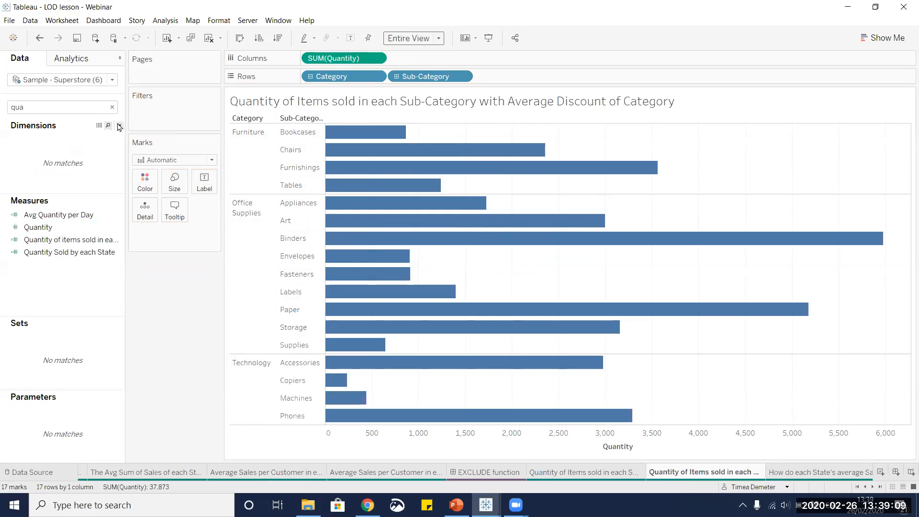
# Step: Clear the field search and create a calculated field named "Discount for category"
pyautogui.click(112, 107)
pyautogui.click(119, 124)
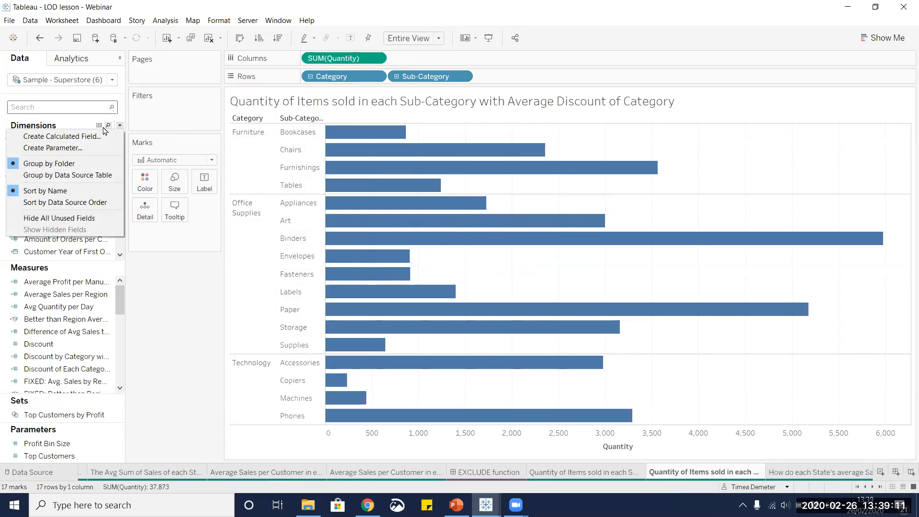
pyautogui.click(110, 136)
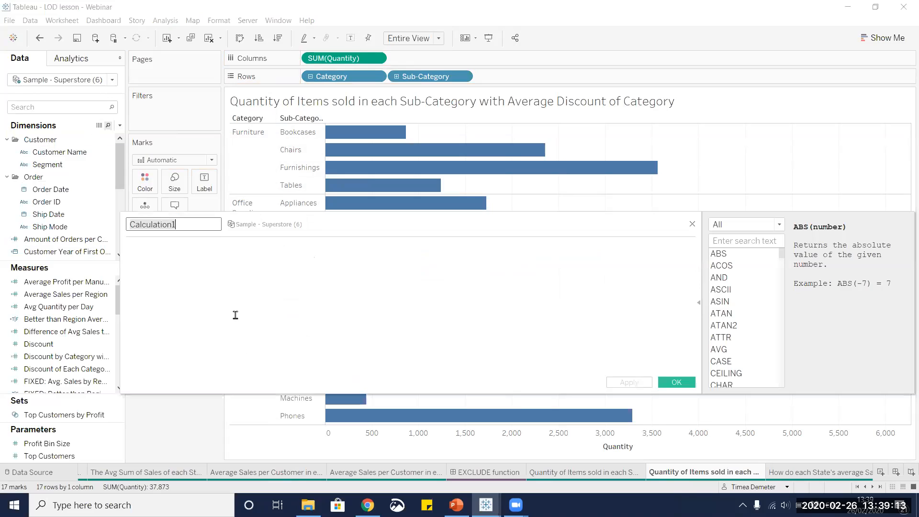
pyautogui.write('Diosc')
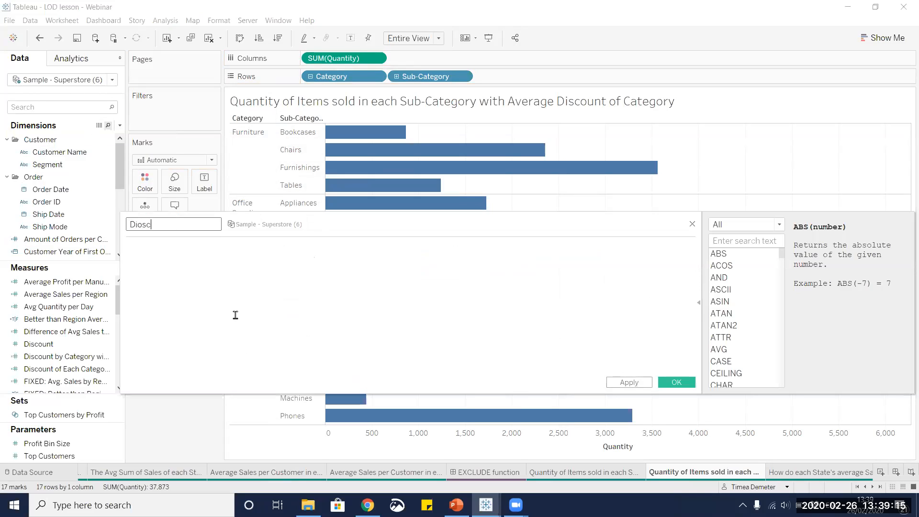
pyautogui.write('unt for category')
# Step: Enter the formula {EXCLUDE [Sub-Category]:AVG([Discount])} in the new calculation and save it
pyautogui.click(248, 305)
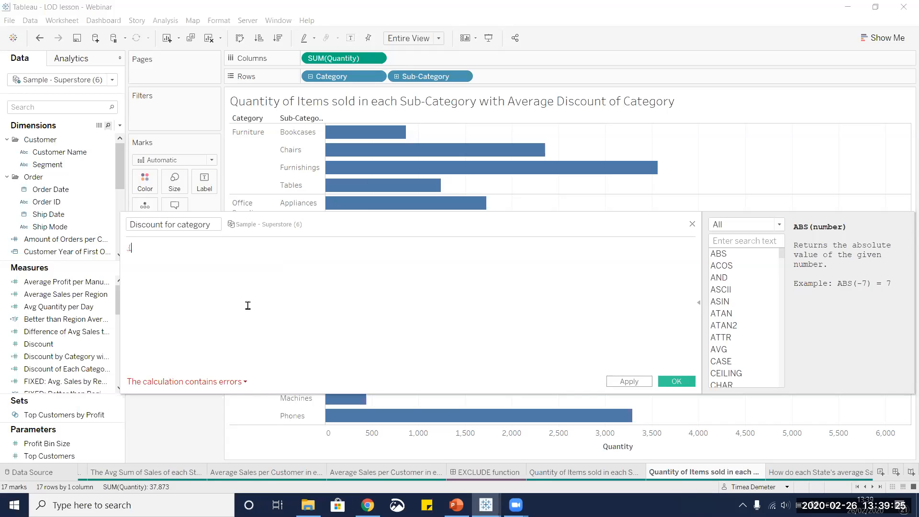
pyautogui.moveTo(448, 226); pyautogui.dragTo(428, 245)
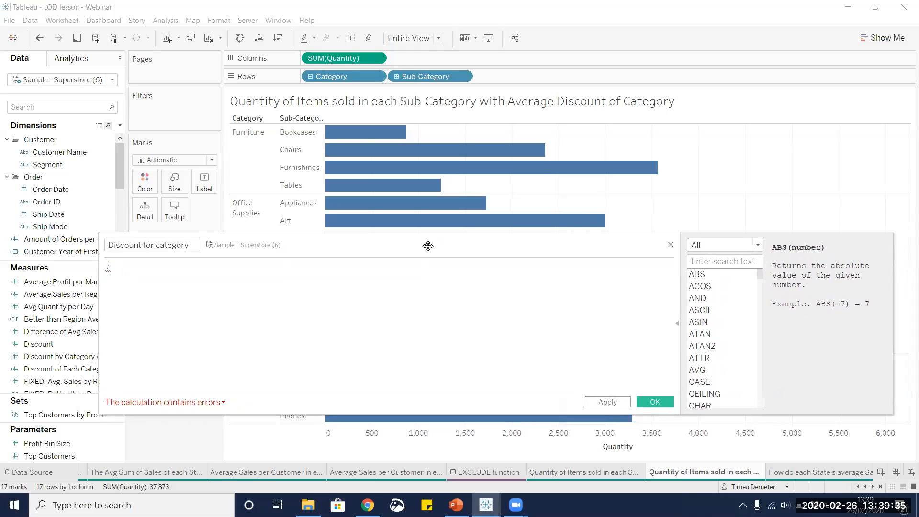
pyautogui.write('exc')
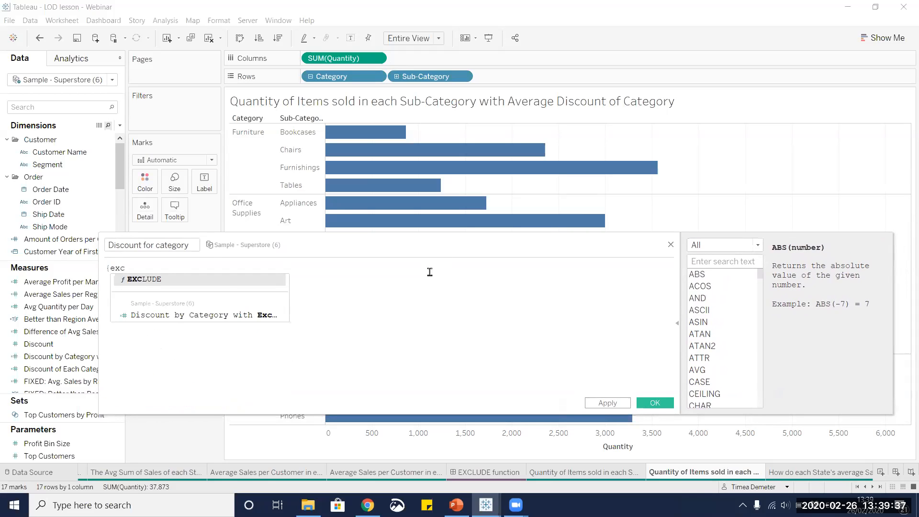
pyautogui.click(228, 281)
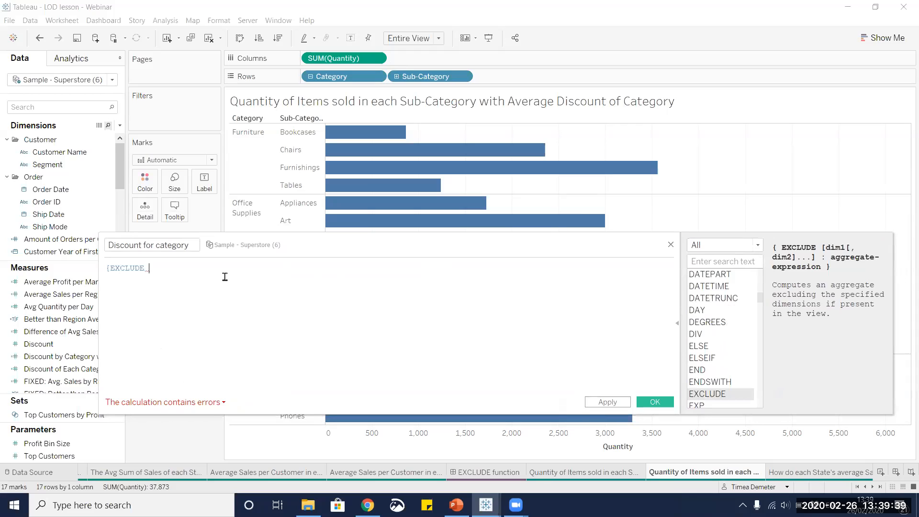
pyautogui.write('sub')
pyautogui.click(226, 280)
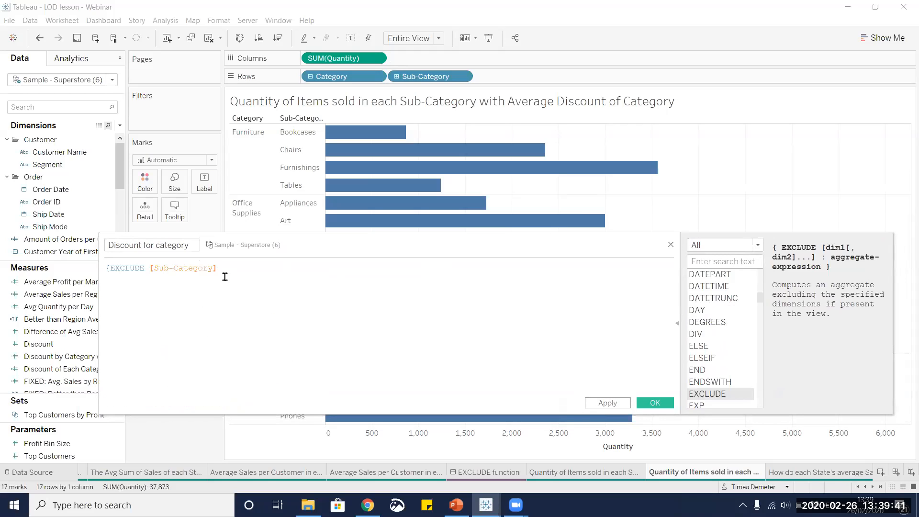
pyautogui.write(':avg')
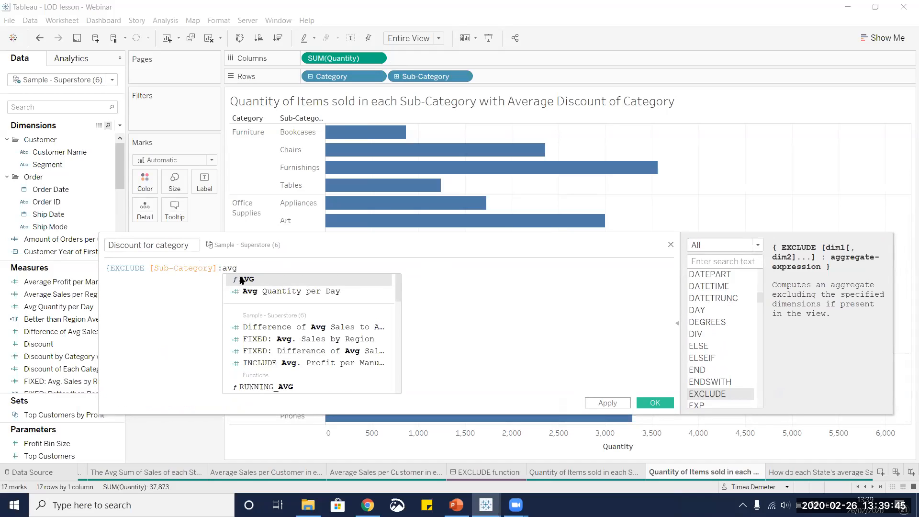
pyautogui.click(241, 280)
pyautogui.write('di')
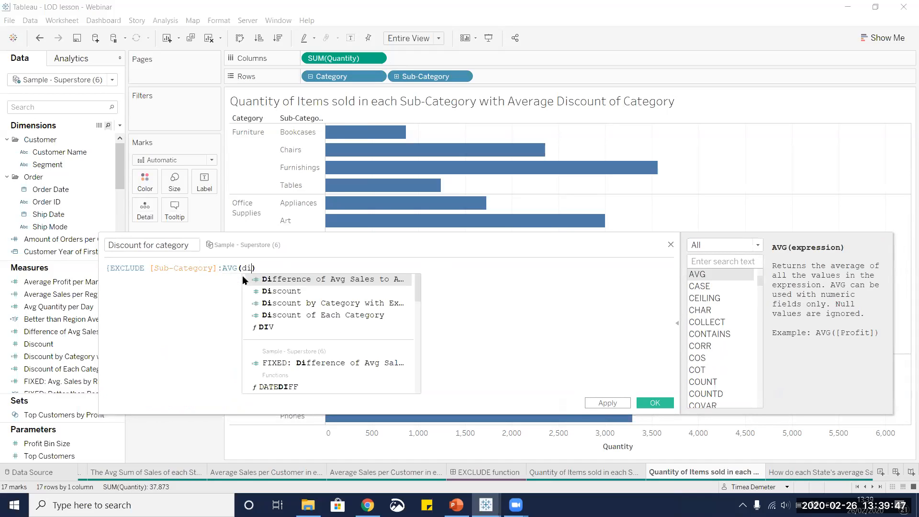
pyautogui.click(294, 290)
pyautogui.write(')}')
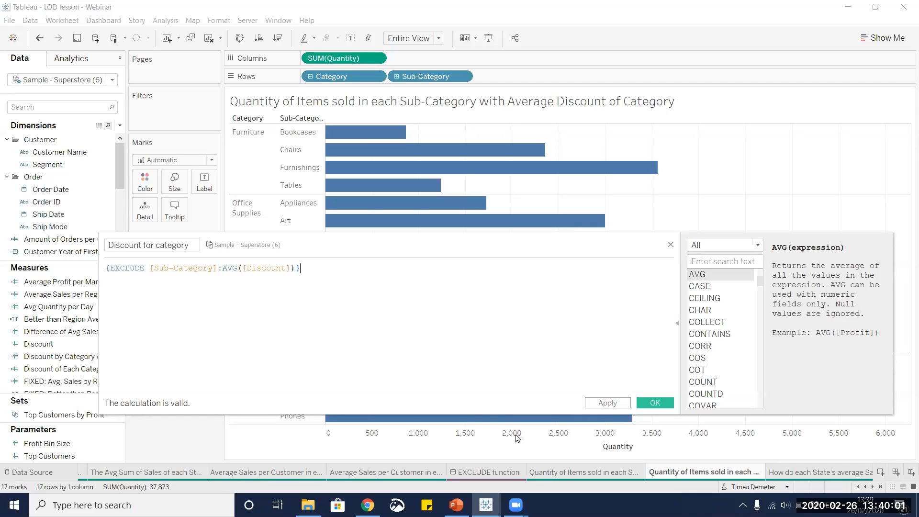
pyautogui.click(654, 402)
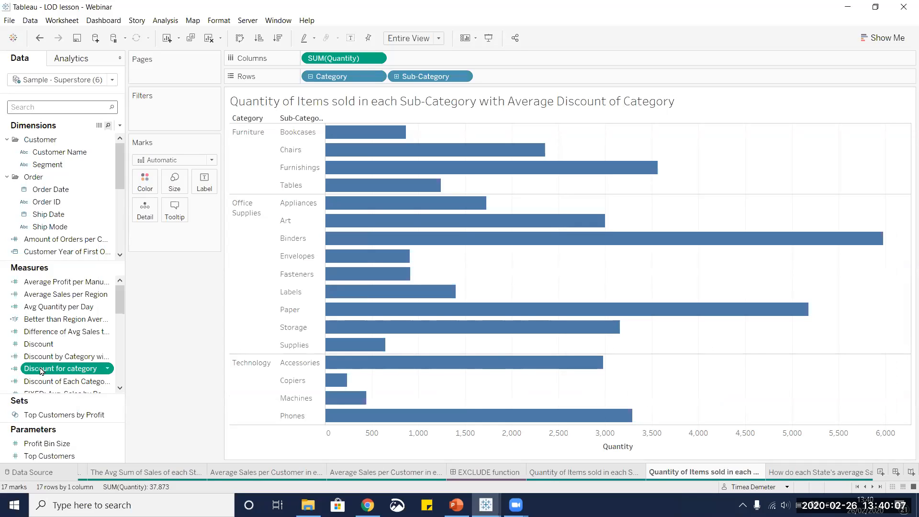
# Step: Add Discount for category to the rows as a discrete field and place it between Category and Sub-Category
pyautogui.moveTo(41, 370); pyautogui.dragTo(498, 77)
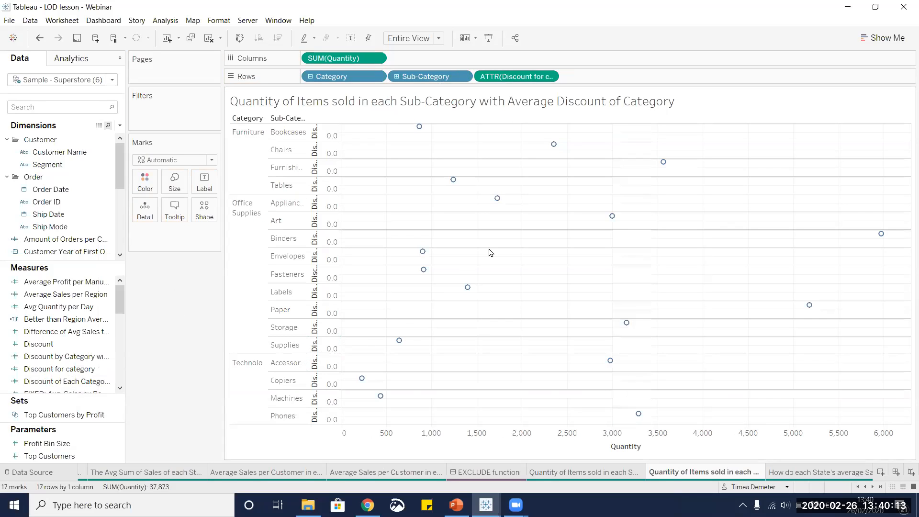
pyautogui.click(548, 77)
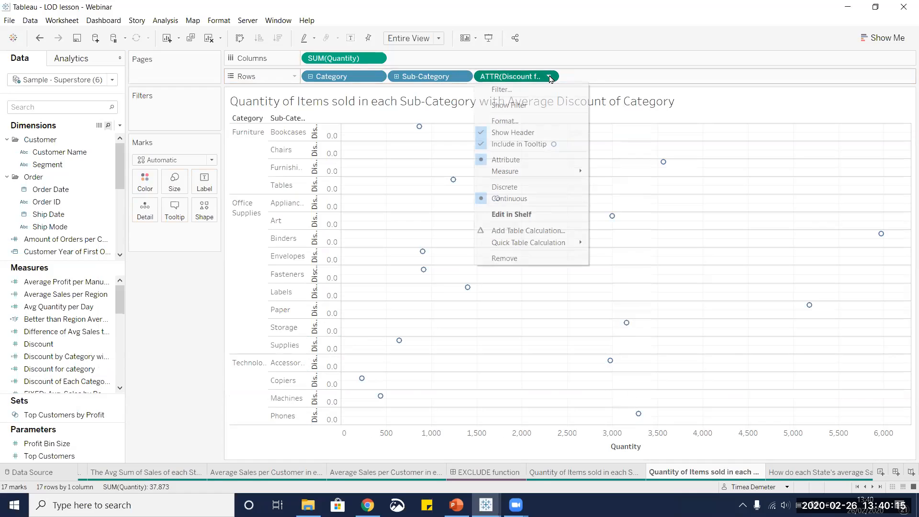
pyautogui.click(522, 190)
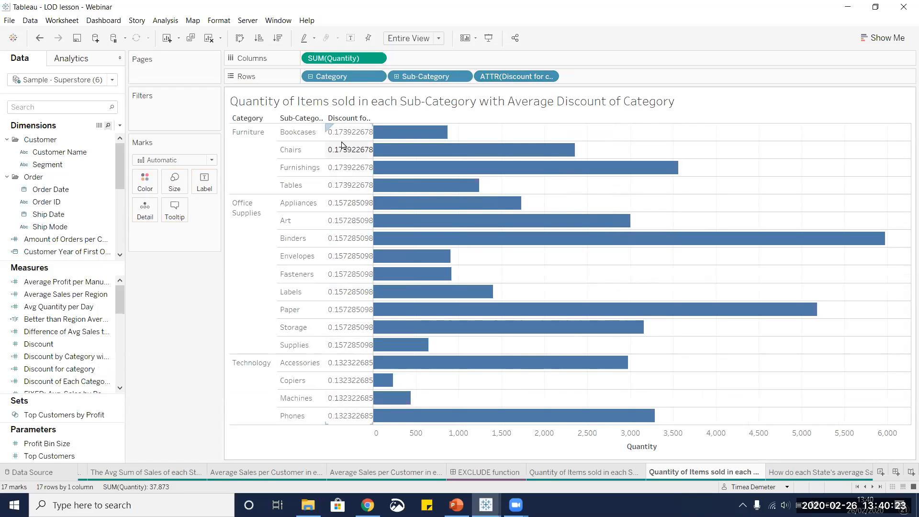
pyautogui.moveTo(492, 79); pyautogui.dragTo(390, 82)
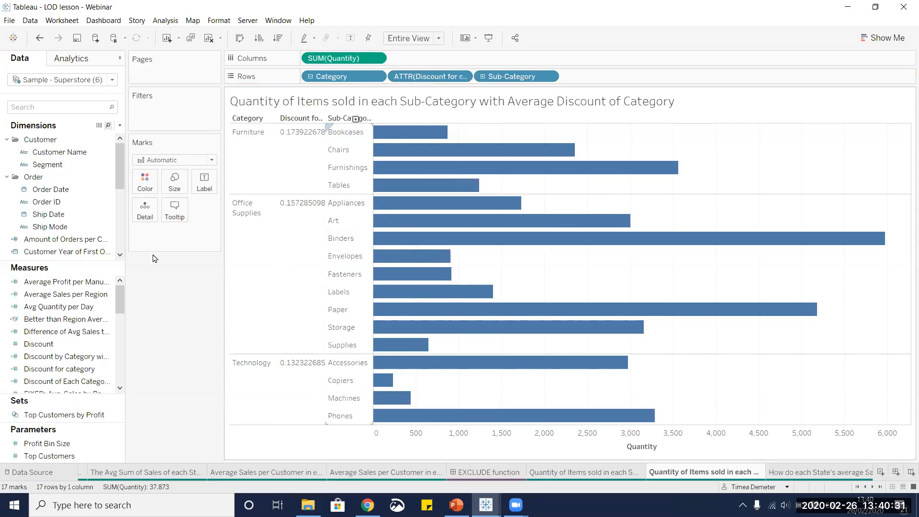
# Step: Format the Discount for category row headers as percentages with zero decimal places
pyautogui.rightClick(427, 76)
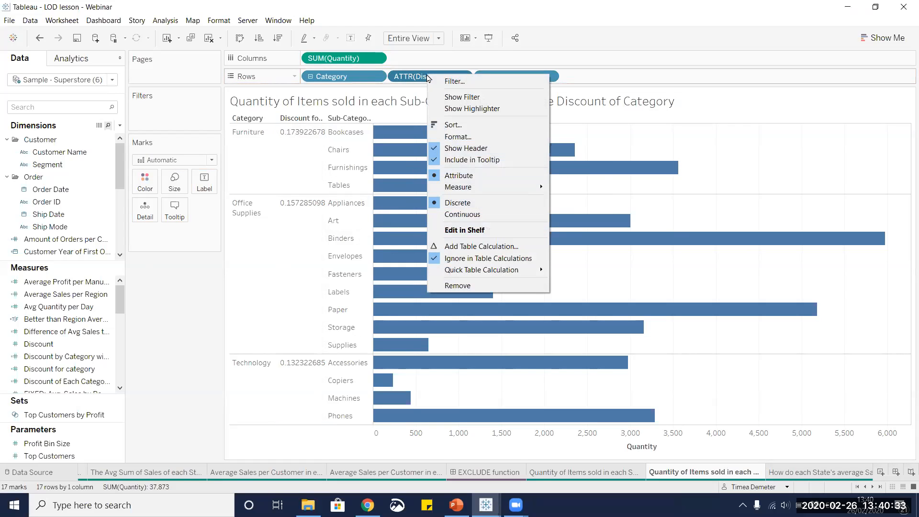
pyautogui.click(457, 136)
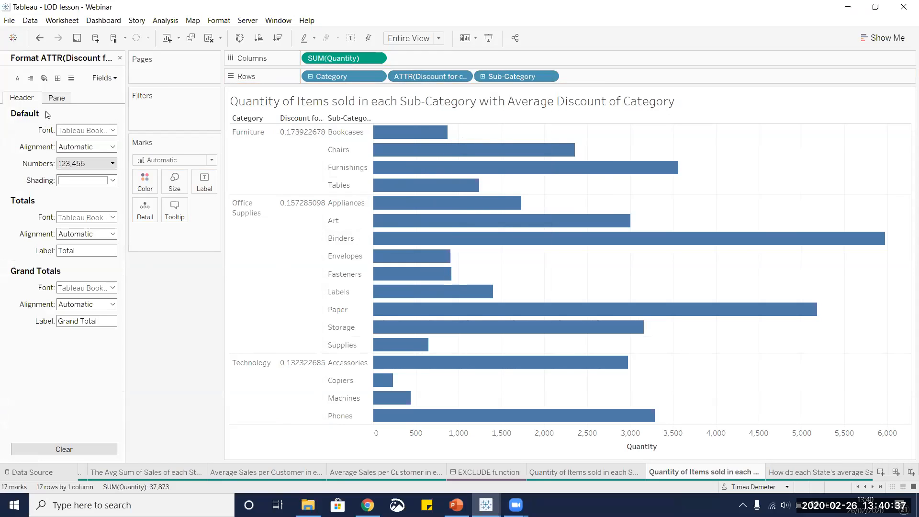
pyautogui.click(75, 163)
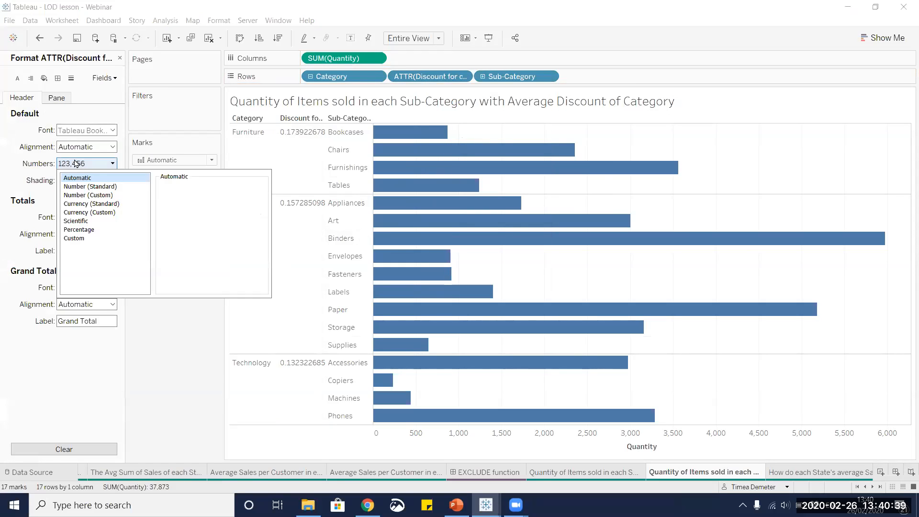
pyautogui.click(86, 231)
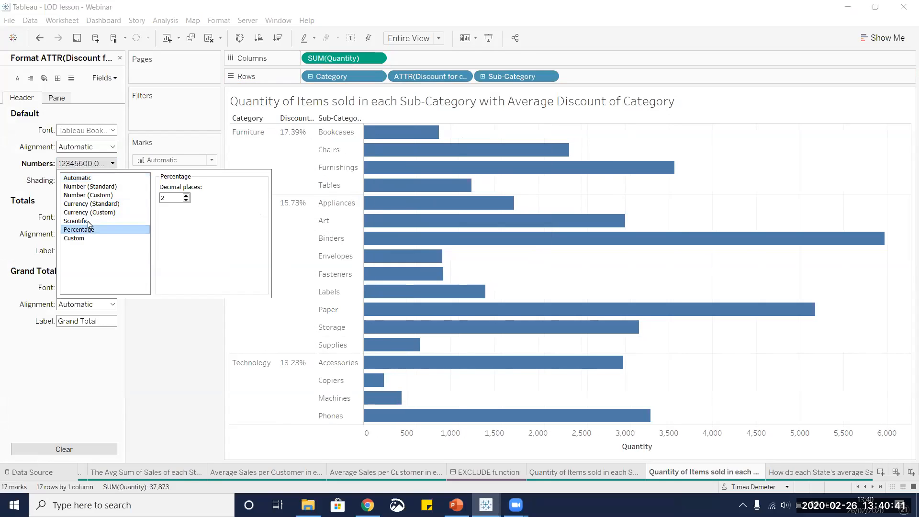
pyautogui.click(186, 200)
pyautogui.click(185, 200)
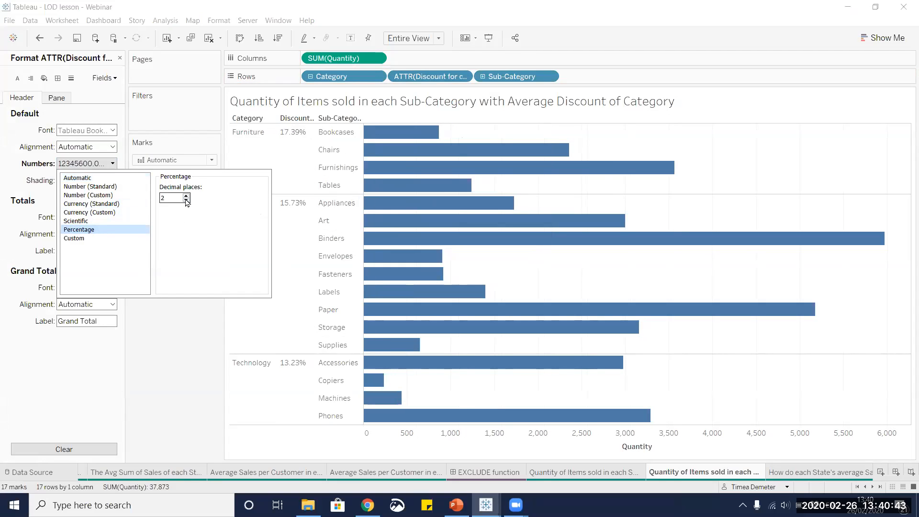
pyautogui.click(182, 353)
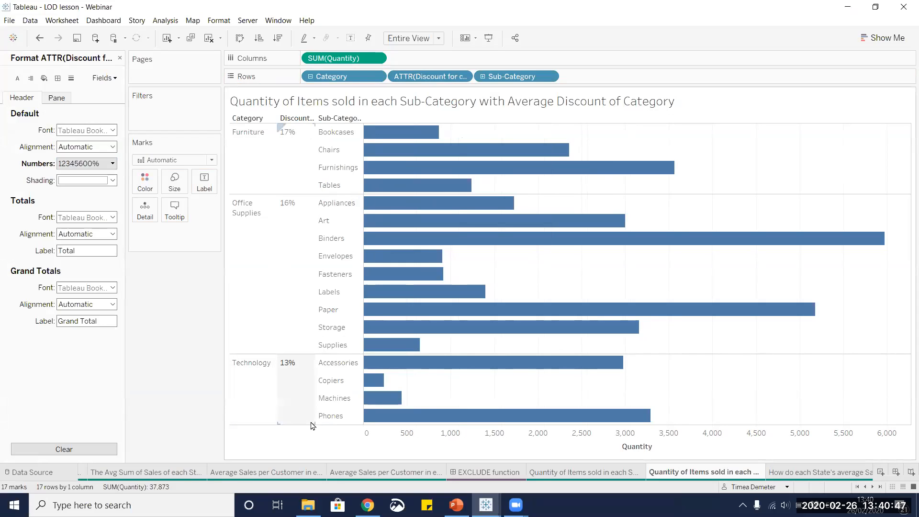
# Step: Open the completed worksheet comparing each State's average Sales with its Region's average and examine the table
pyautogui.click(873, 487)
pyautogui.click(872, 487)
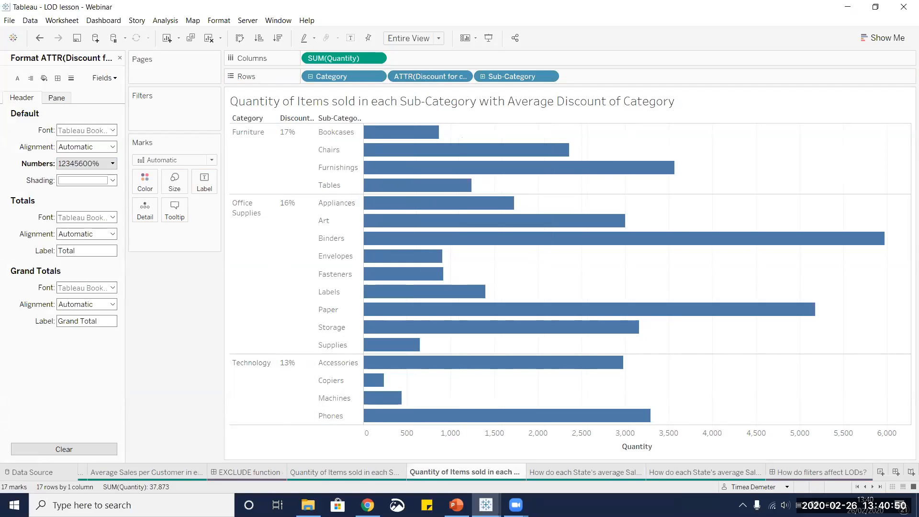
pyautogui.click(579, 474)
pyautogui.moveTo(578, 364)
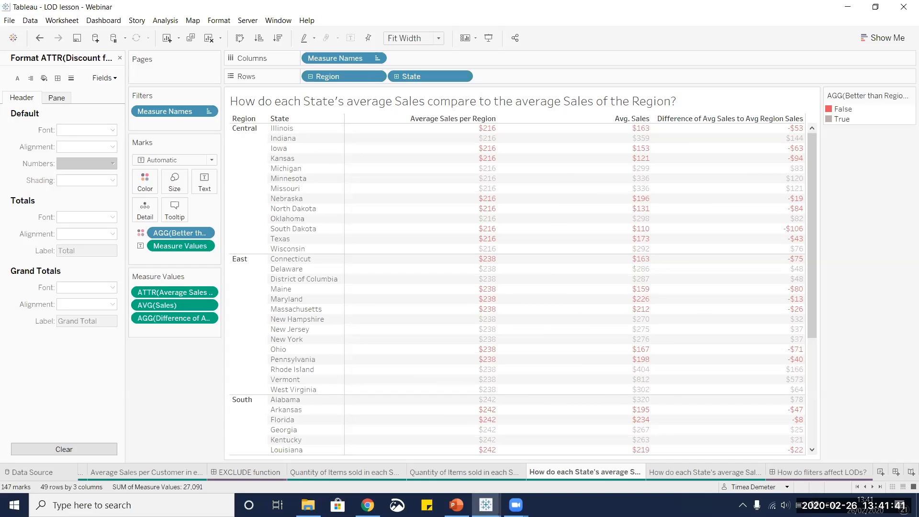
# Step: Switch to the empty State-versus-Region average Sales worksheet, close the formatting pane and add Region to the rows
pyautogui.click(700, 473)
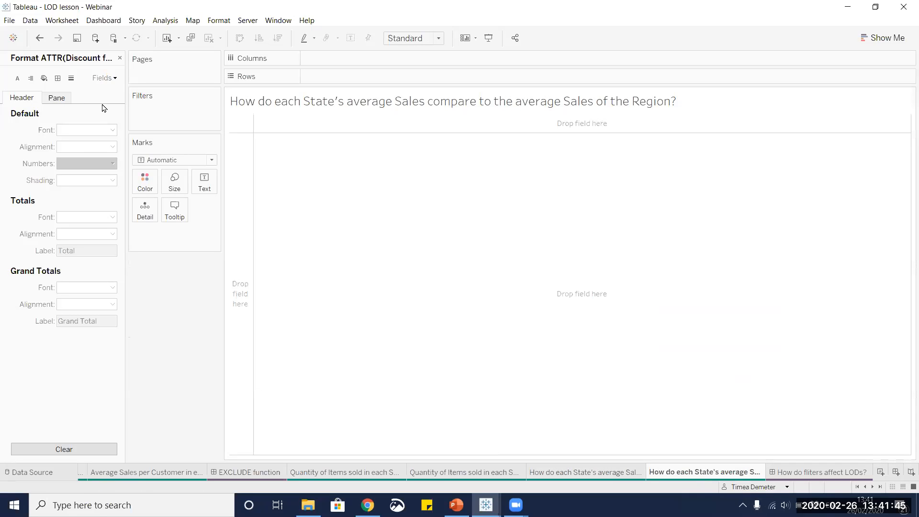
pyautogui.click(119, 59)
pyautogui.click(59, 105)
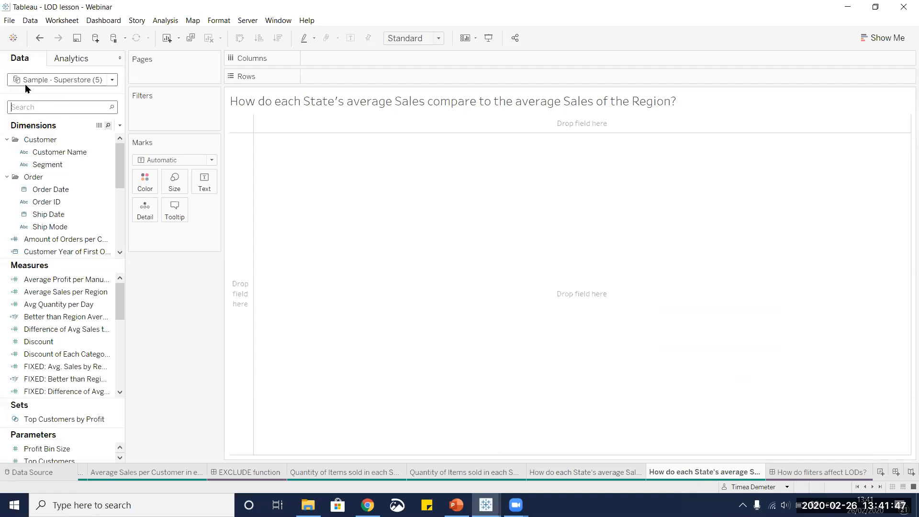
pyautogui.write('reg')
pyautogui.moveTo(38, 153)
pyautogui.mouseDown()
pyautogui.moveTo(99, 150)
pyautogui.moveTo(308, 83)
pyautogui.mouseUp()
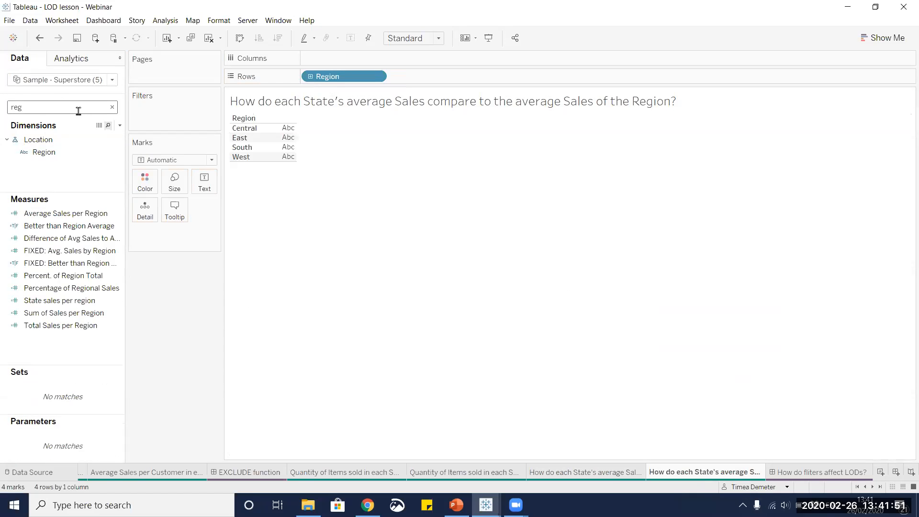
# Step: Find the State field and add it to the rows after Region
pyautogui.doubleClick(49, 106)
pyautogui.write('sta')
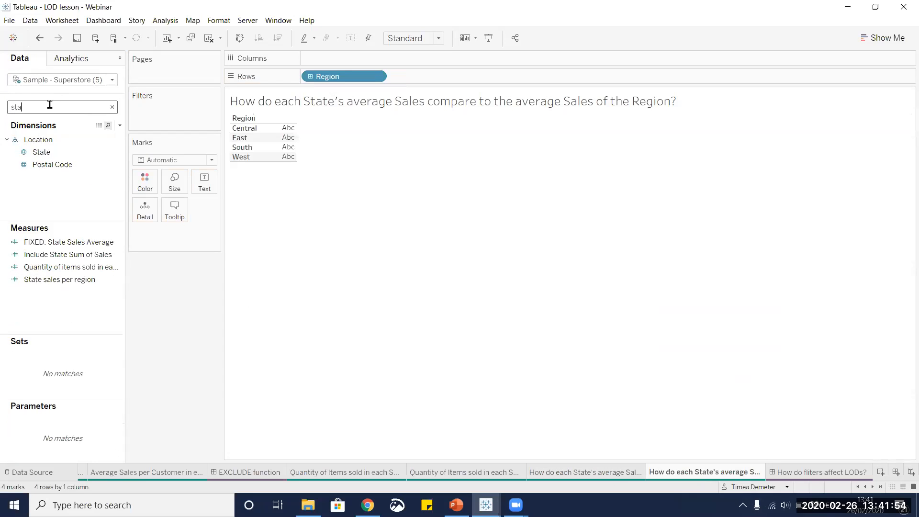
pyautogui.click(56, 165)
pyautogui.moveTo(41, 152)
pyautogui.mouseDown()
pyautogui.moveTo(374, 107)
pyautogui.moveTo(409, 83)
pyautogui.mouseUp()
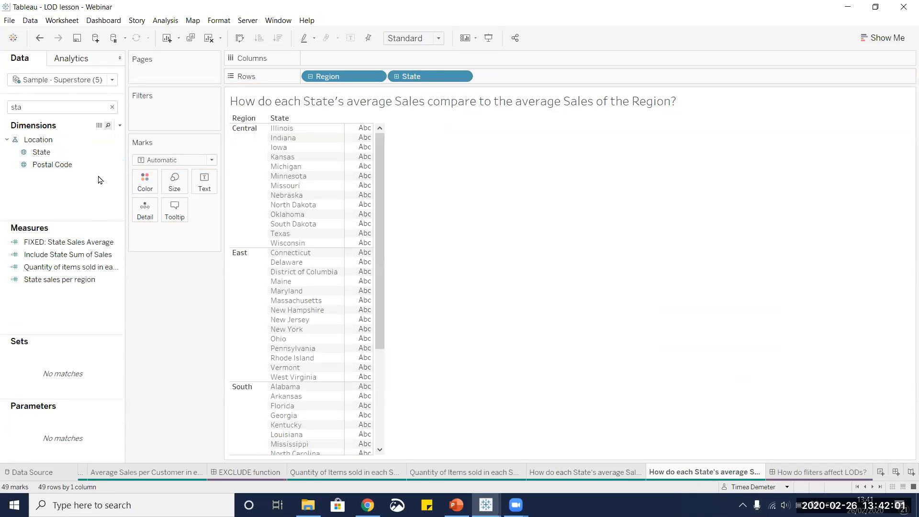
# Step: Add the Sales measure to the table as text values and change its aggregation to Average
pyautogui.click(103, 108)
pyautogui.press('BackSpace')
pyautogui.press('BackSpace')
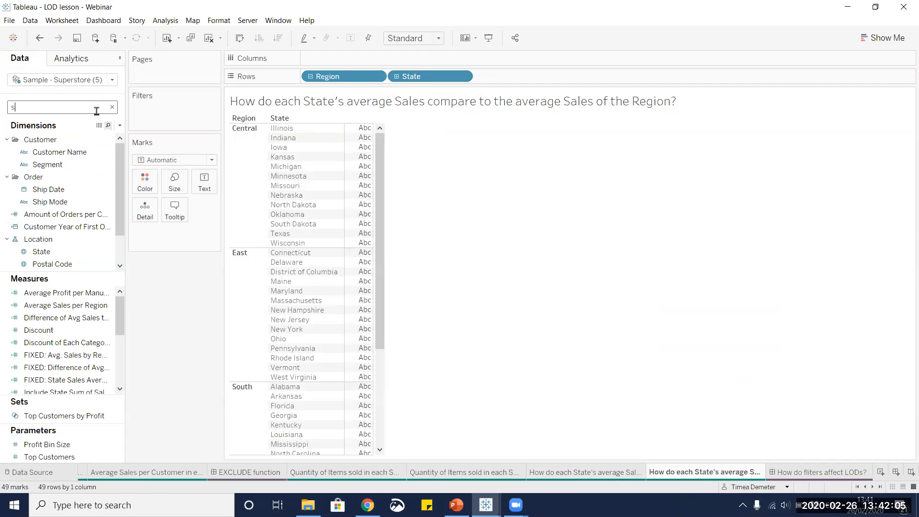
pyautogui.write('ales')
pyautogui.moveTo(30, 279); pyautogui.dragTo(359, 176)
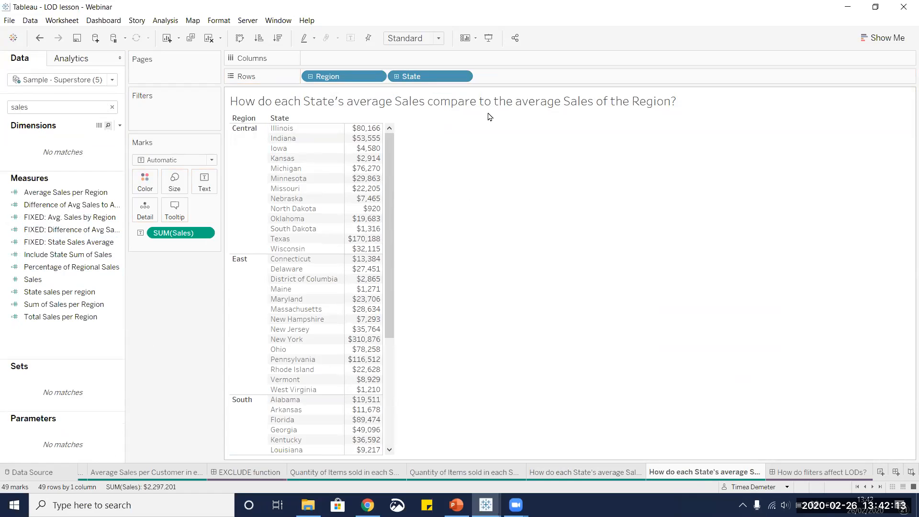
pyautogui.click(205, 234)
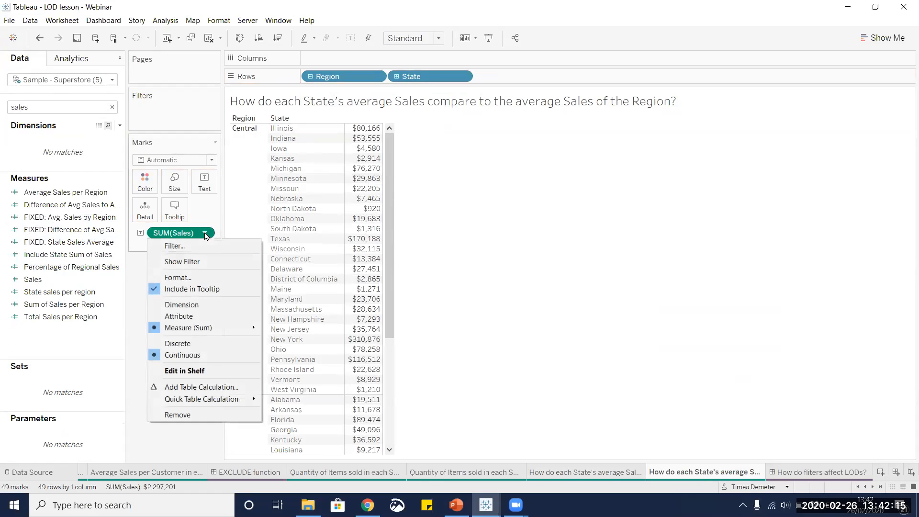
pyautogui.moveTo(225, 328)
pyautogui.click(287, 340)
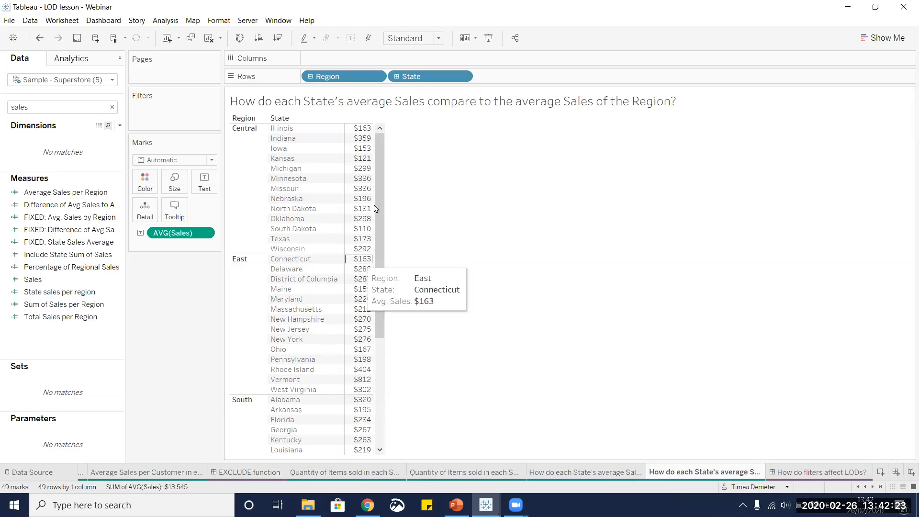
# Step: Clear the field search and create a calculated field named "Sales per Region with Exclude"
pyautogui.click(113, 107)
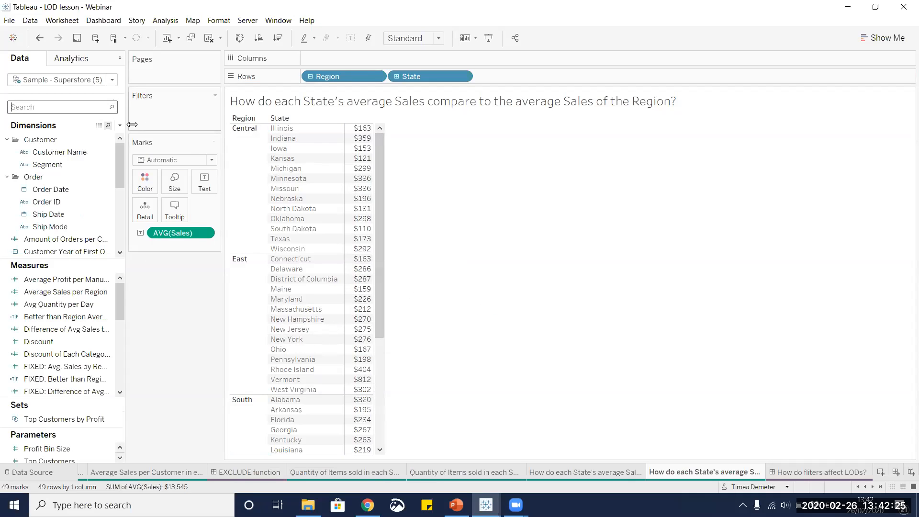
pyautogui.click(120, 125)
pyautogui.click(81, 137)
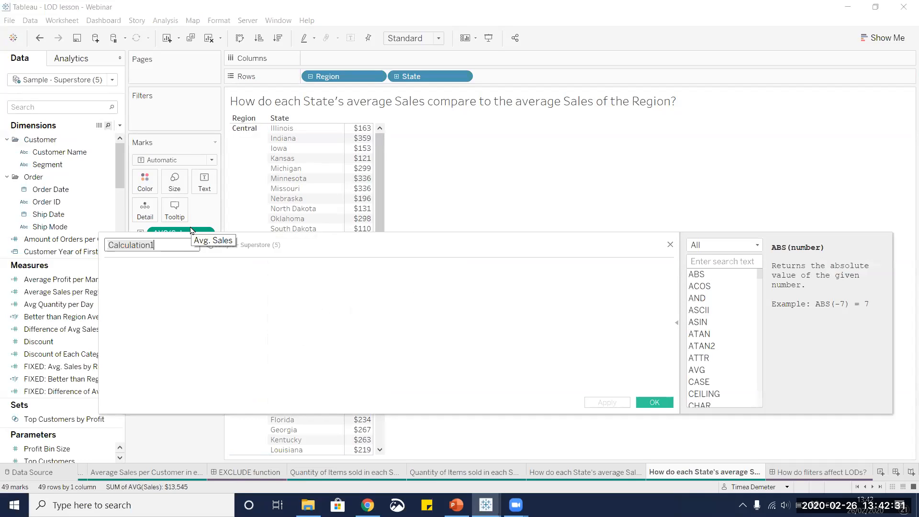
pyautogui.write('Sales')
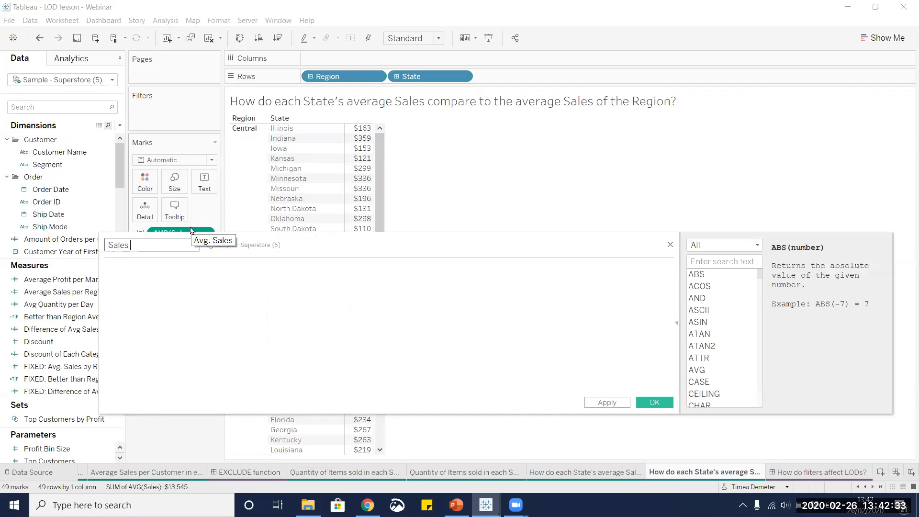
pyautogui.write(' per Region with Exclude')
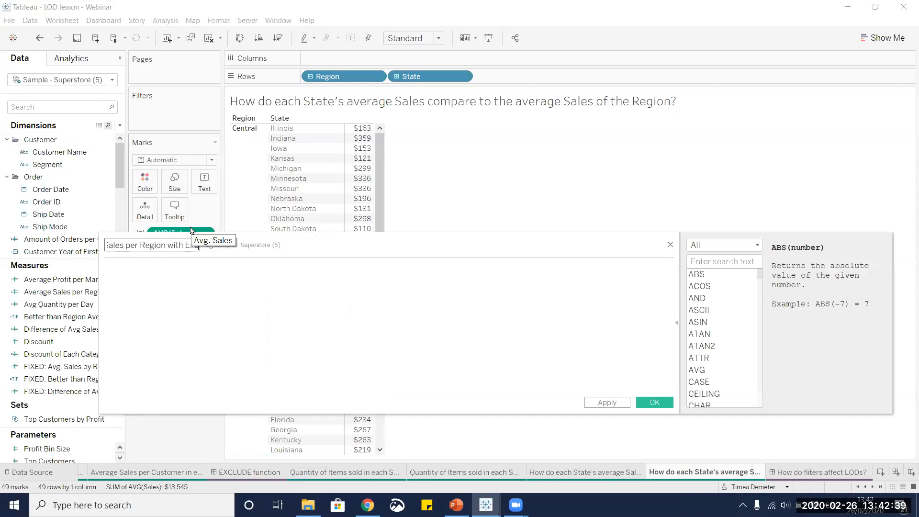
# Step: Enter the formula {EXCLUDE [State]:SUM([Sales])} in the new calculation and save it
pyautogui.click(200, 275)
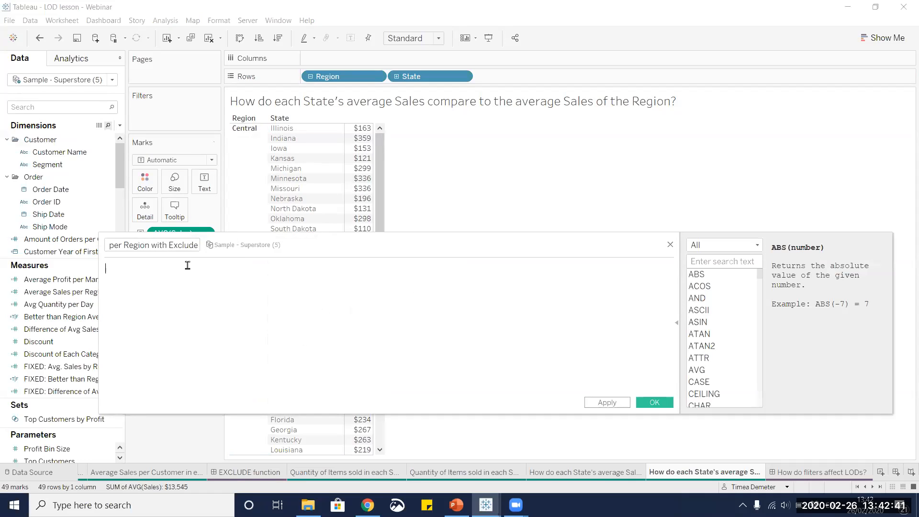
pyautogui.moveTo(397, 241); pyautogui.dragTo(403, 289)
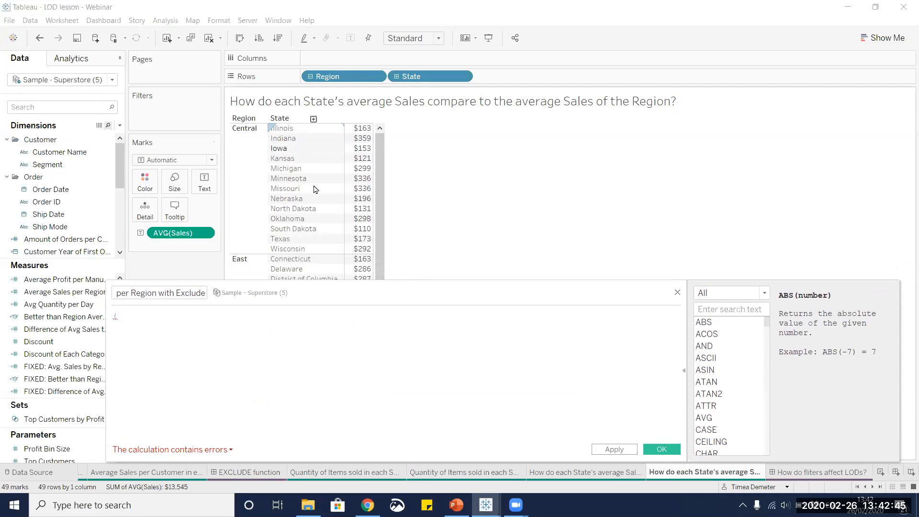
pyautogui.click(161, 320)
pyautogui.write('{ex')
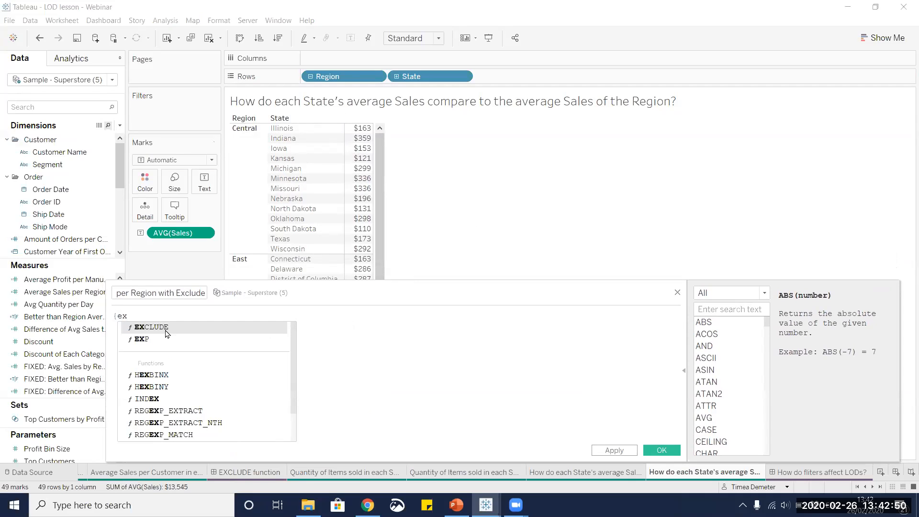
pyautogui.click(165, 327)
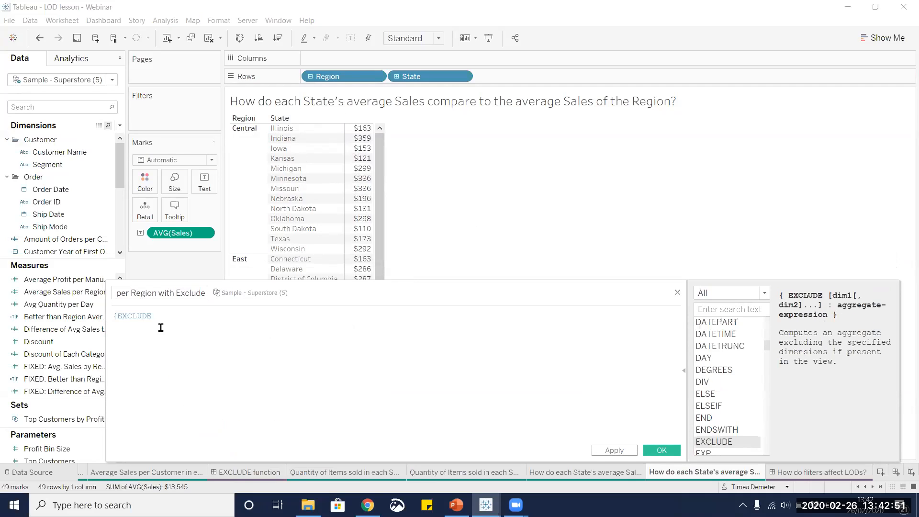
pyautogui.write('[St')
pyautogui.click(192, 328)
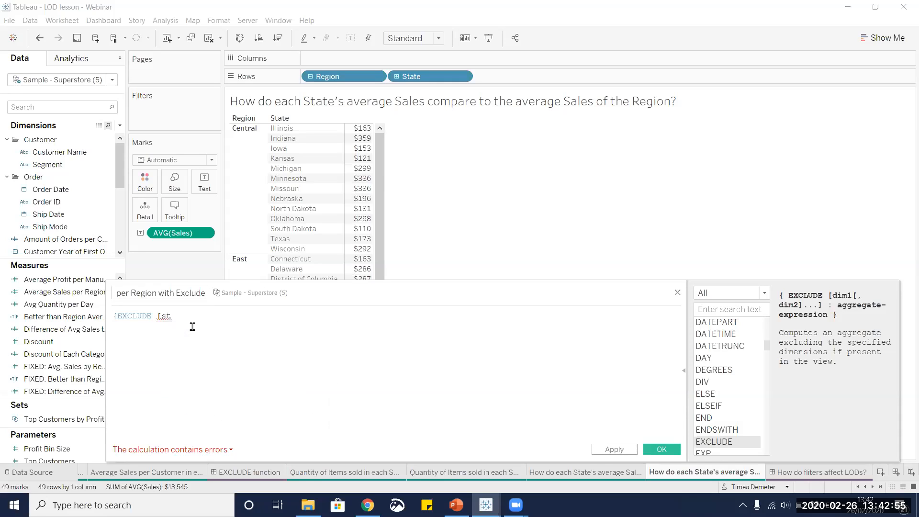
pyautogui.write(':')
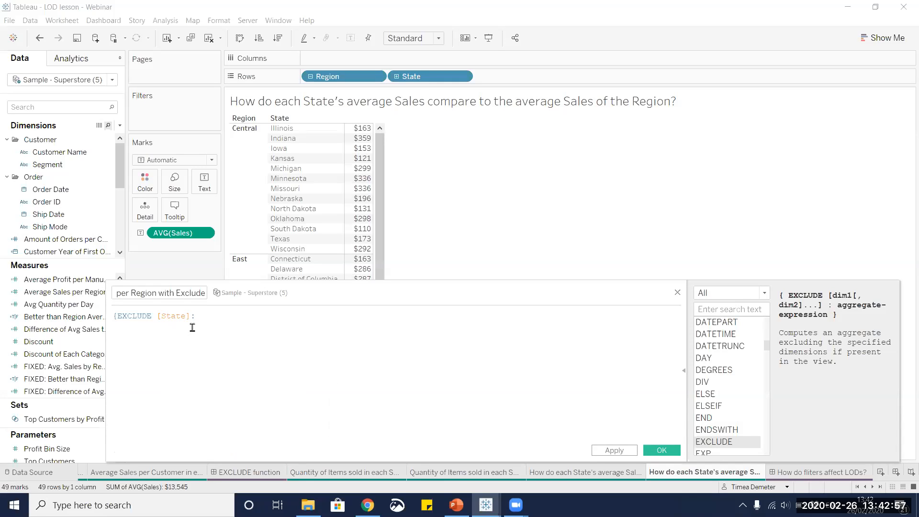
pyautogui.write('sum')
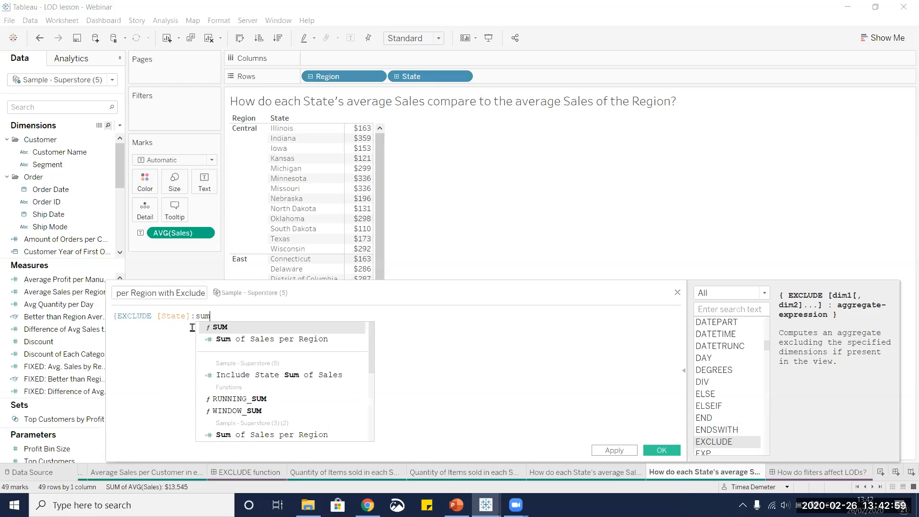
pyautogui.click(223, 330)
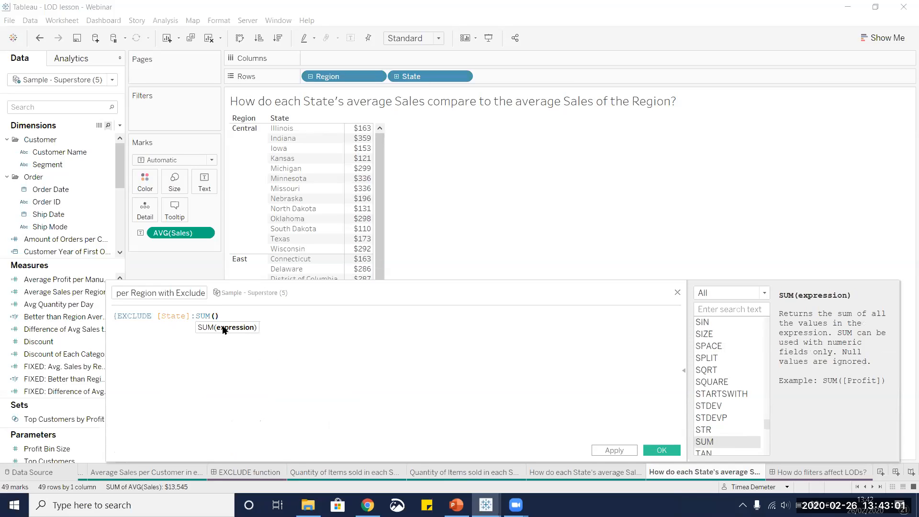
pyautogui.write('sa')
pyautogui.click(248, 327)
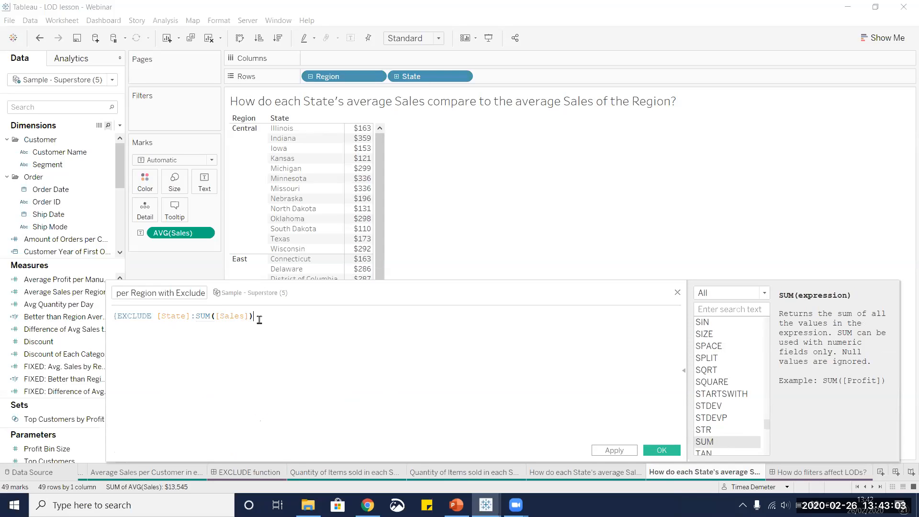
pyautogui.write('}')
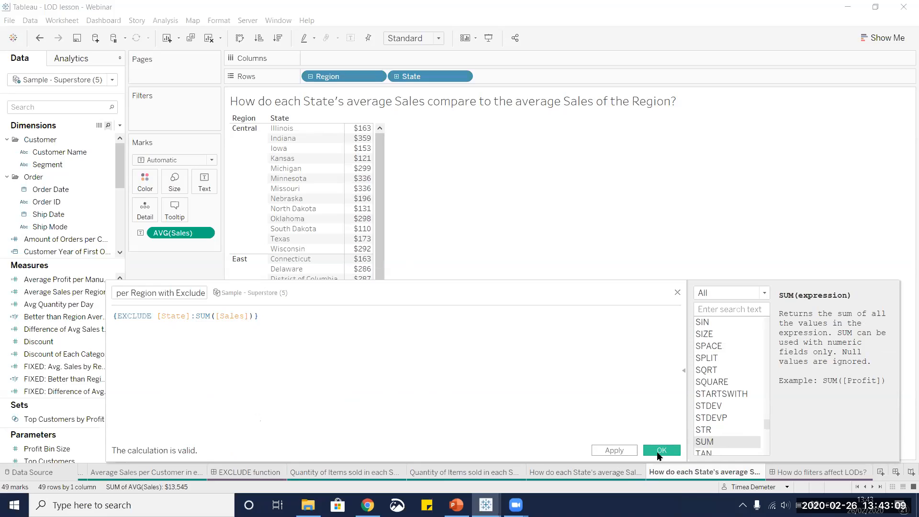
pyautogui.click(660, 451)
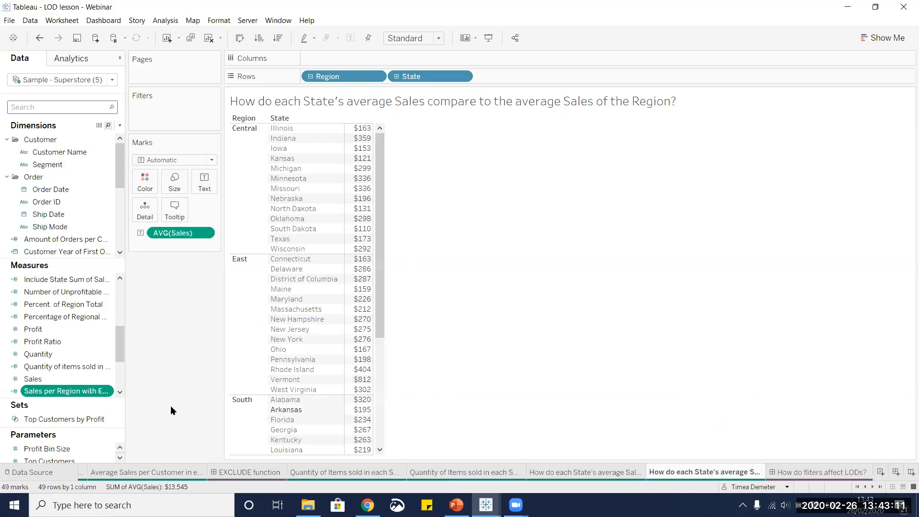
# Step: Add Sales per Region with Exclude to the table as a second measure beside average Sales
pyautogui.moveTo(118, 393); pyautogui.dragTo(370, 203)
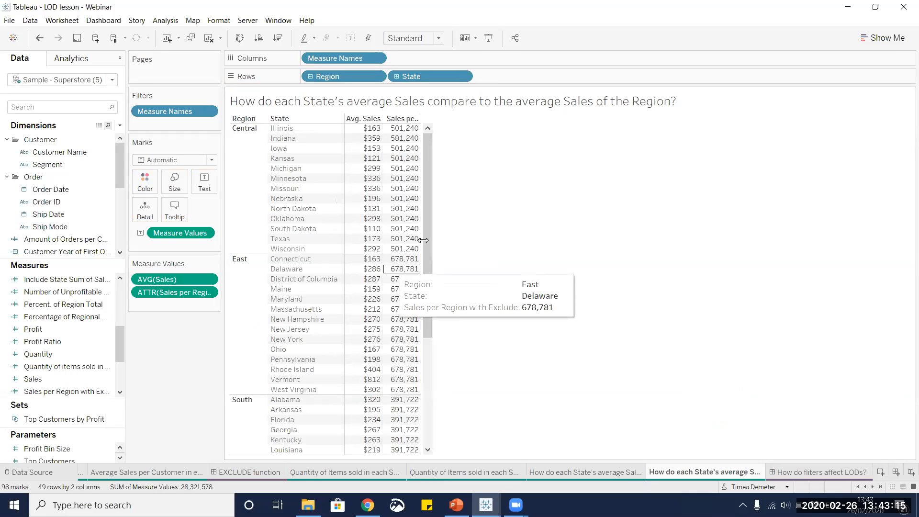
pyautogui.click(210, 292)
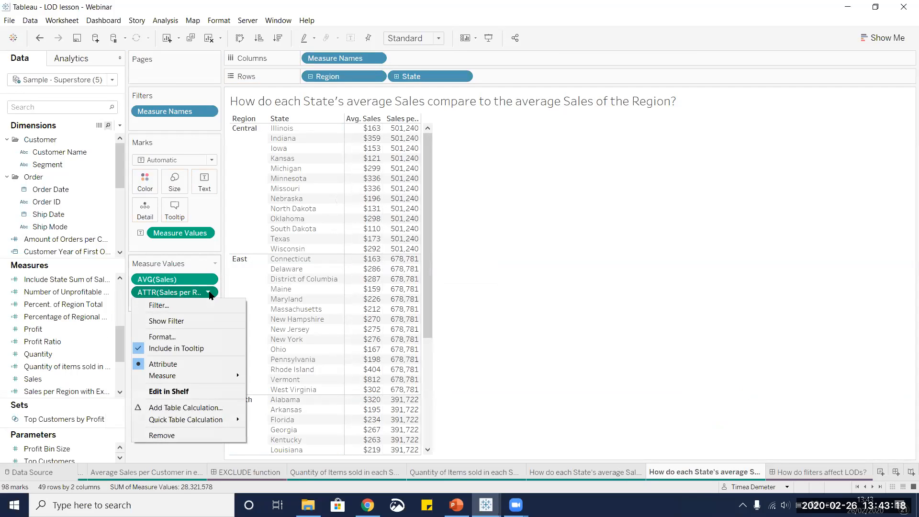
pyautogui.click(195, 296)
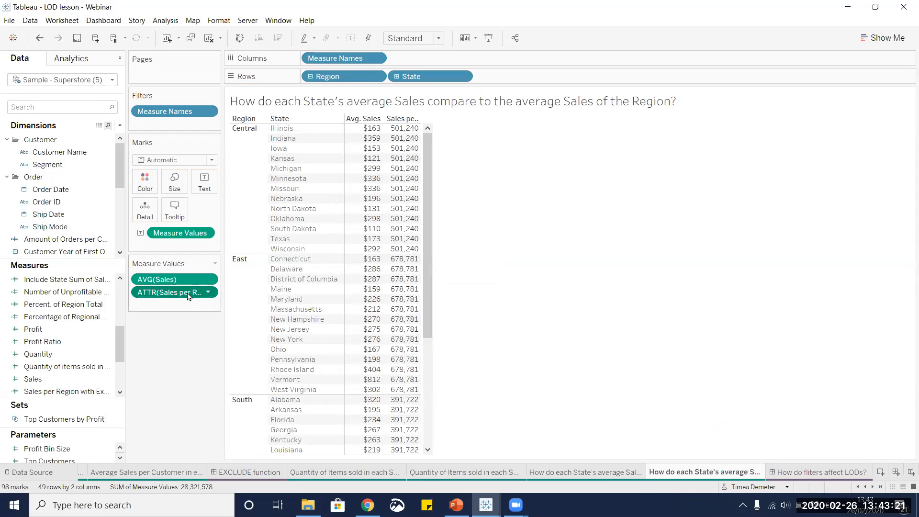
# Step: Remove Sales per Region with Exclude from the table's measures and add it back
pyautogui.moveTo(191, 296); pyautogui.dragTo(161, 354)
pyautogui.moveTo(90, 392); pyautogui.dragTo(370, 217)
pyautogui.click(210, 292)
pyautogui.click(210, 293)
# Step: Review the formula of the Sales per Region with Exclude calculation and close it
pyautogui.rightClick(98, 389)
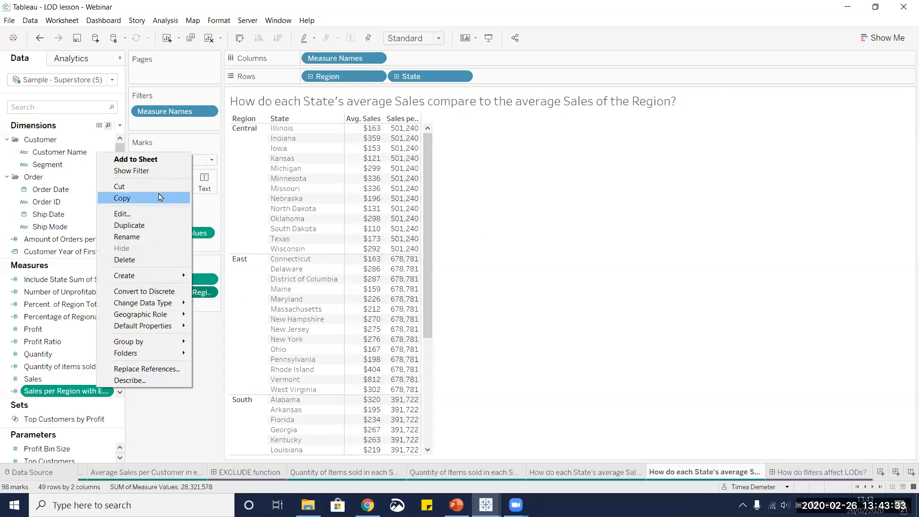
pyautogui.click(134, 213)
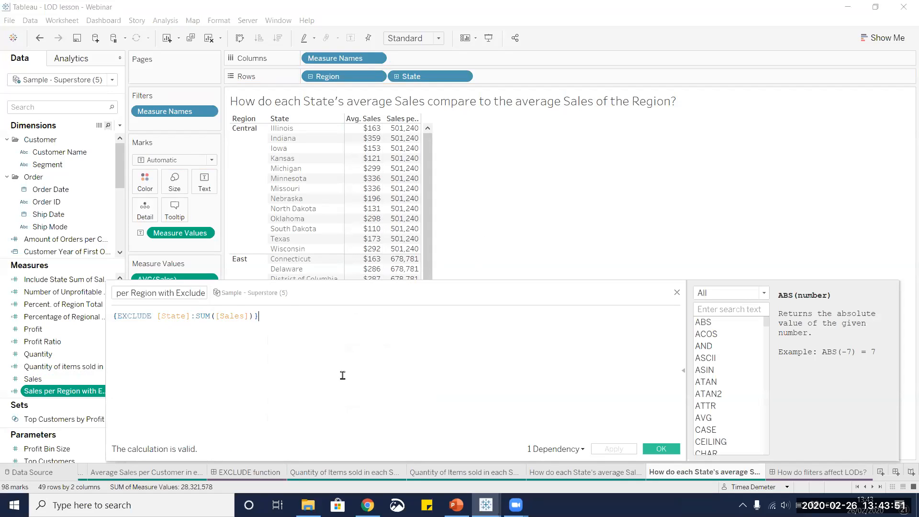
pyautogui.click(661, 449)
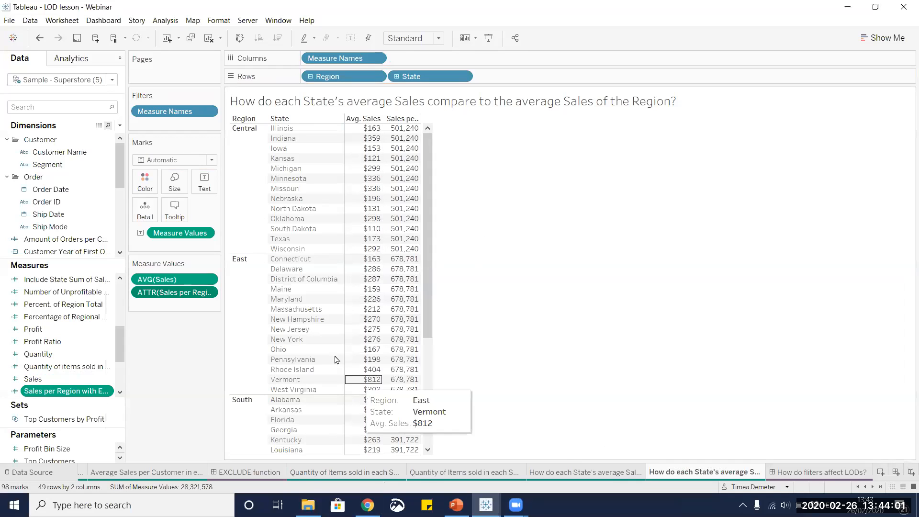
# Step: Widen the table's measure columns so the full Sales per Region with Exclude header fits
pyautogui.click(208, 292)
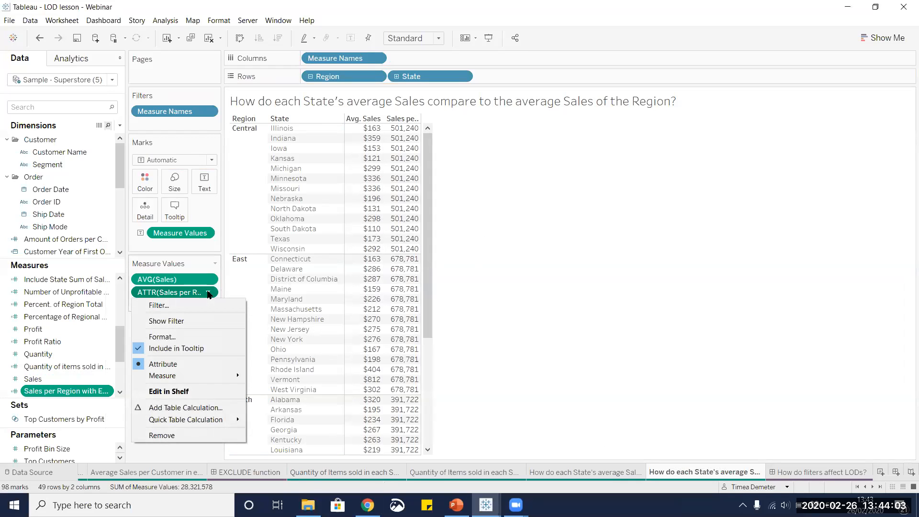
pyautogui.click(208, 292)
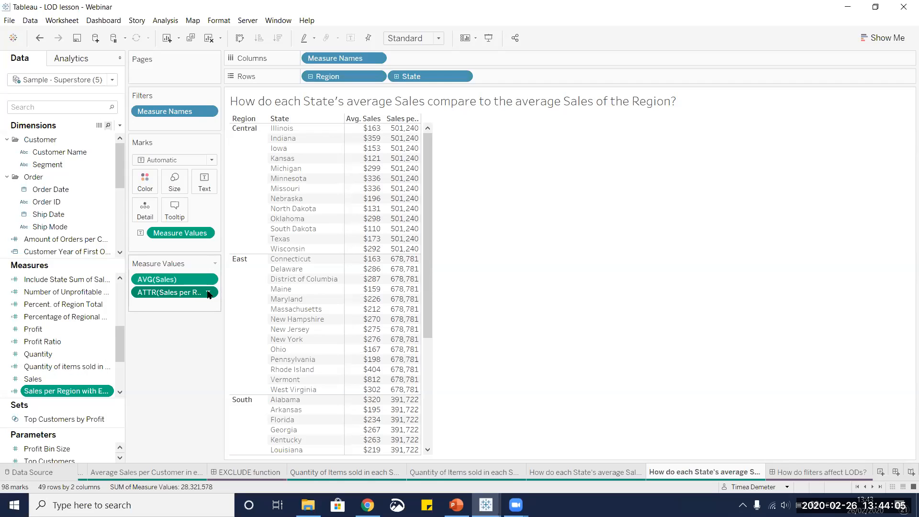
pyautogui.click(200, 356)
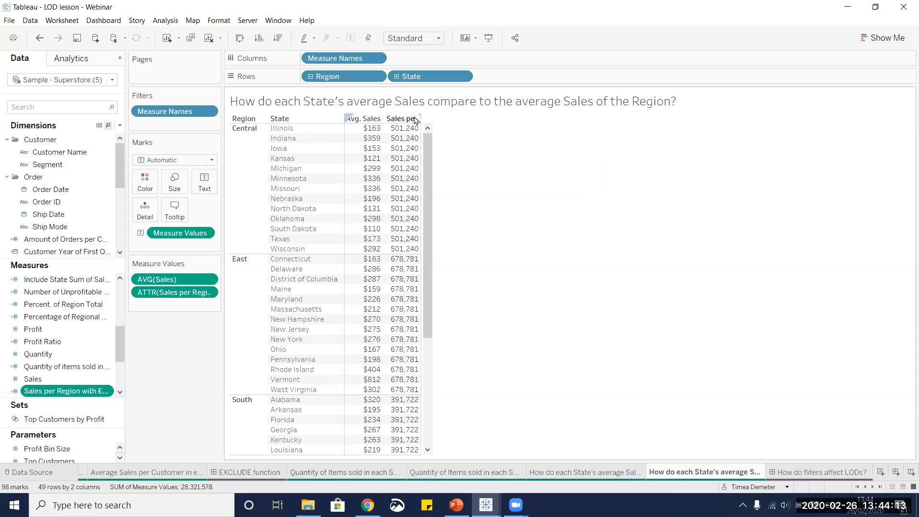
pyautogui.moveTo(422, 120); pyautogui.dragTo(522, 121)
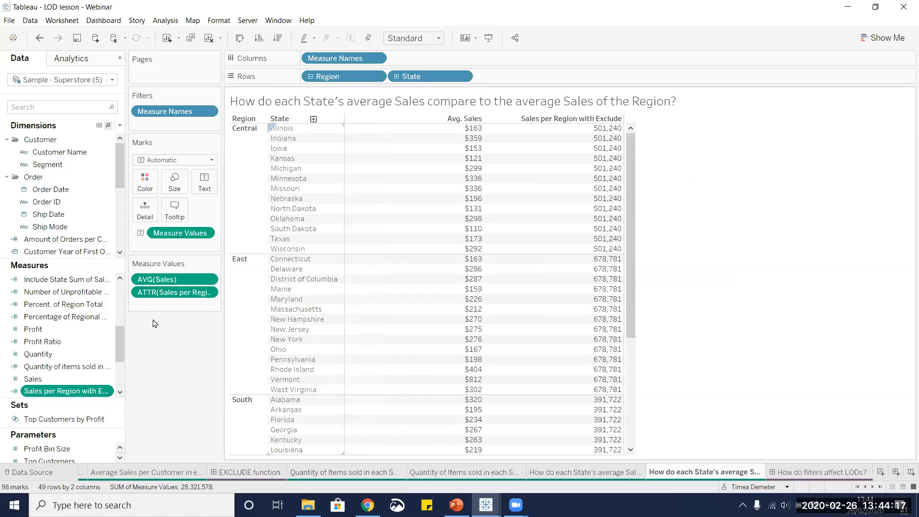
# Step: Change the Sales per Region with Exclude formula to {EXCLUDE [State]:AVG([Sales])} and save it
pyautogui.rightClick(190, 295)
pyautogui.rightClick(92, 391)
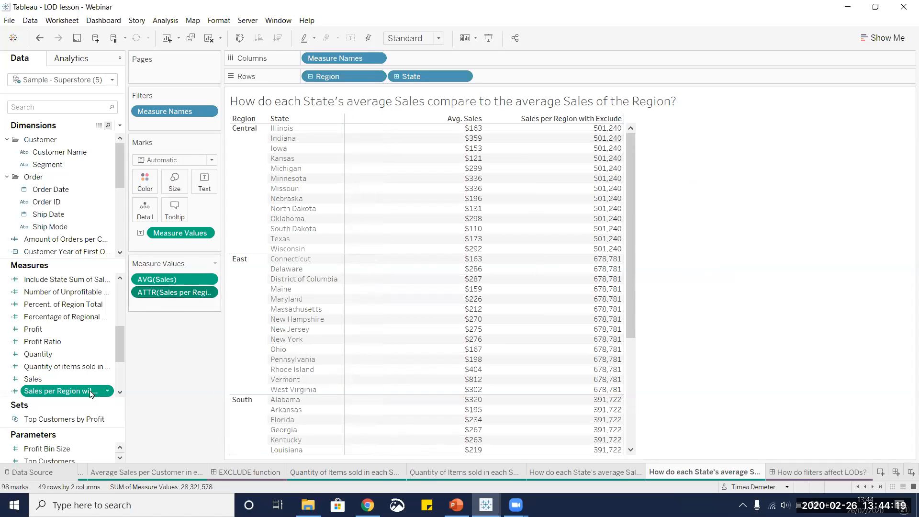
pyautogui.click(130, 216)
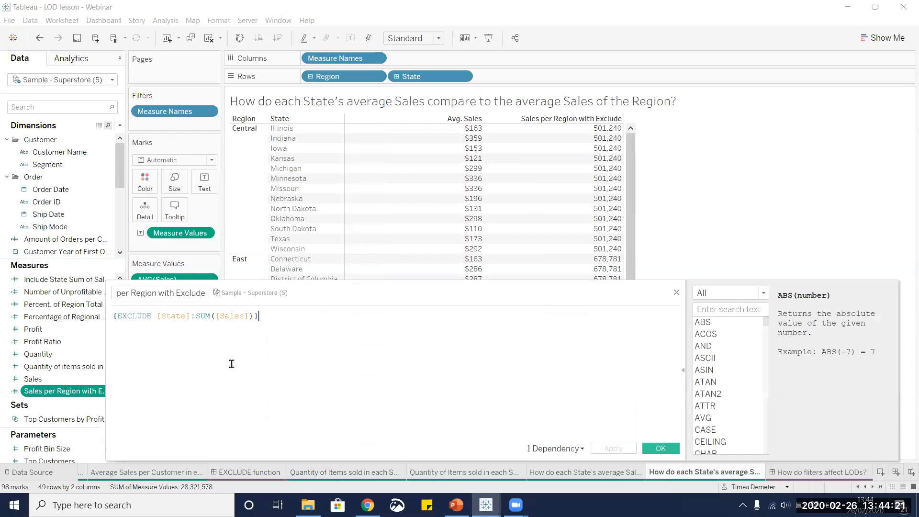
pyautogui.moveTo(214, 318); pyautogui.dragTo(195, 318)
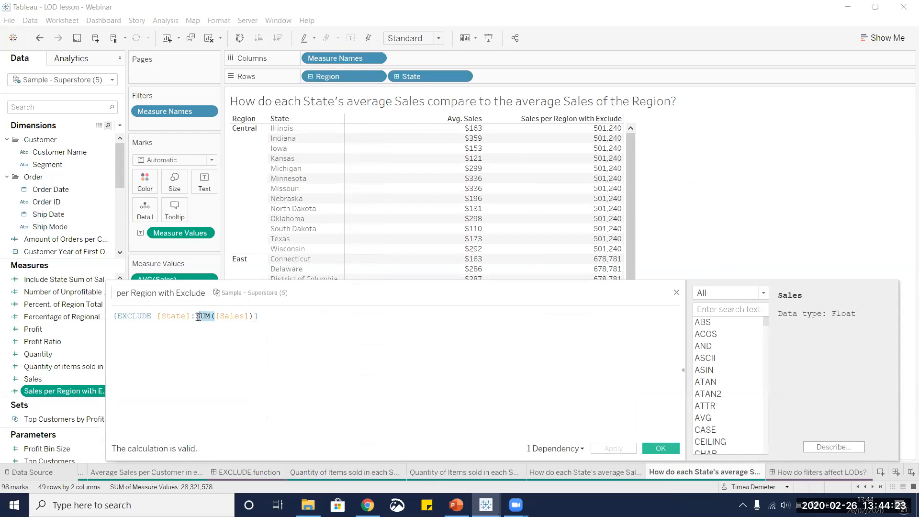
pyautogui.write('Av')
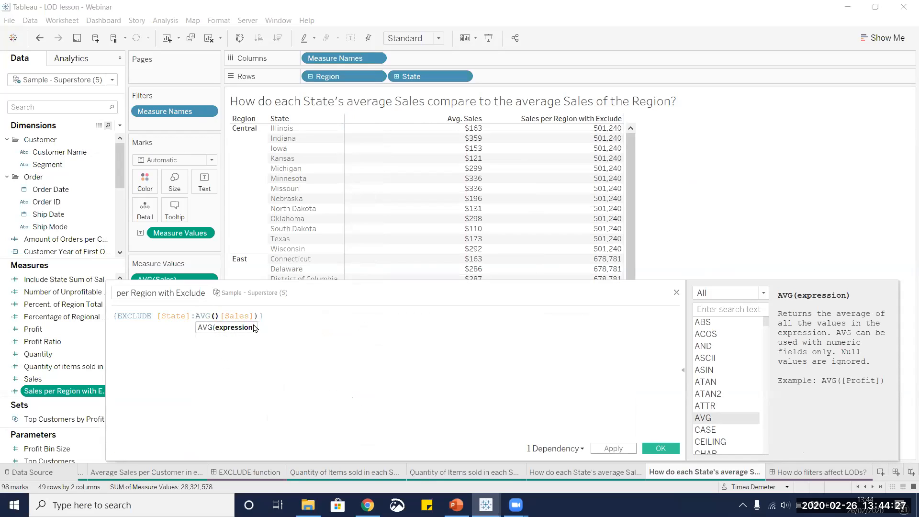
pyautogui.write('Sal')
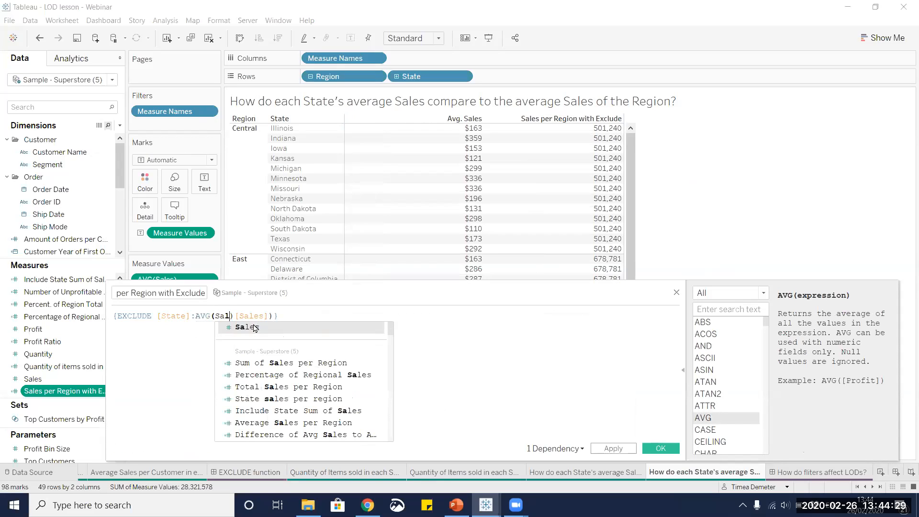
pyautogui.click(257, 327)
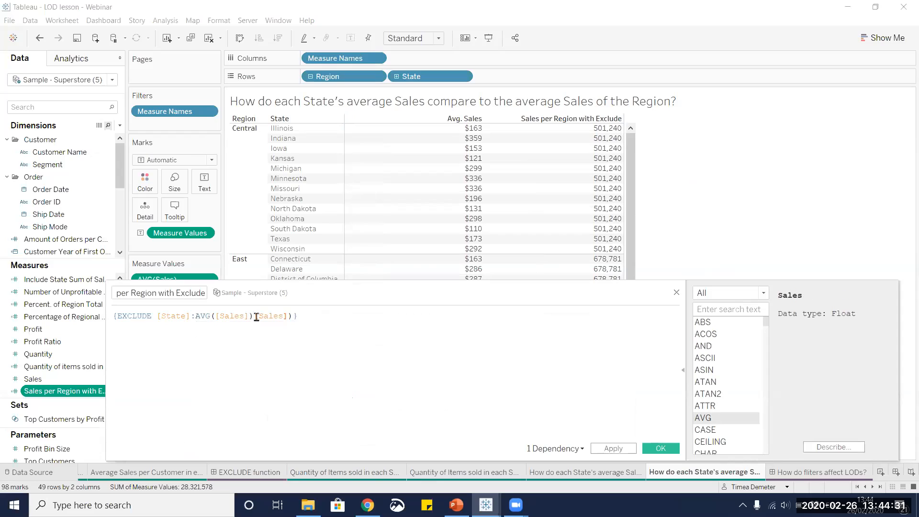
pyautogui.press('Delete')
pyautogui.press('Delete')
pyautogui.press('Delete')
pyautogui.press('Delete')
pyautogui.press('Delete')
pyautogui.press('Delete')
pyautogui.press('Delete')
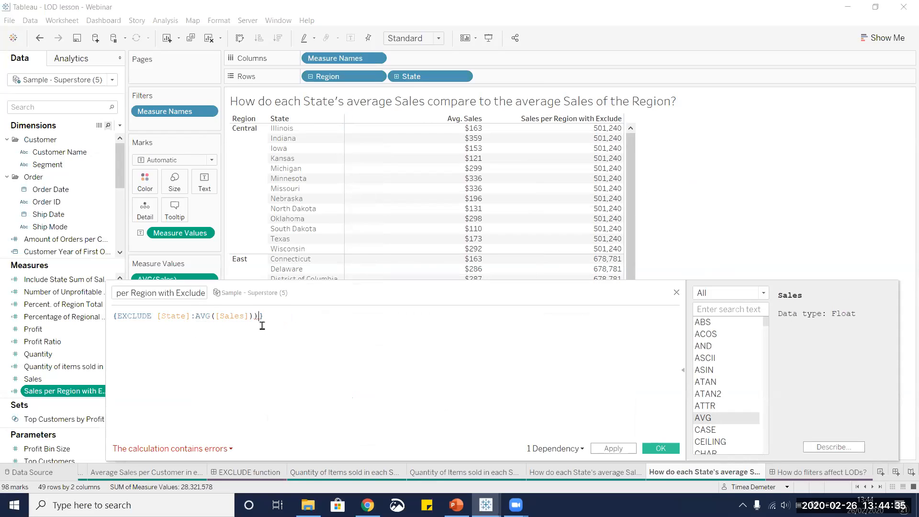
pyautogui.press('BackSpace')
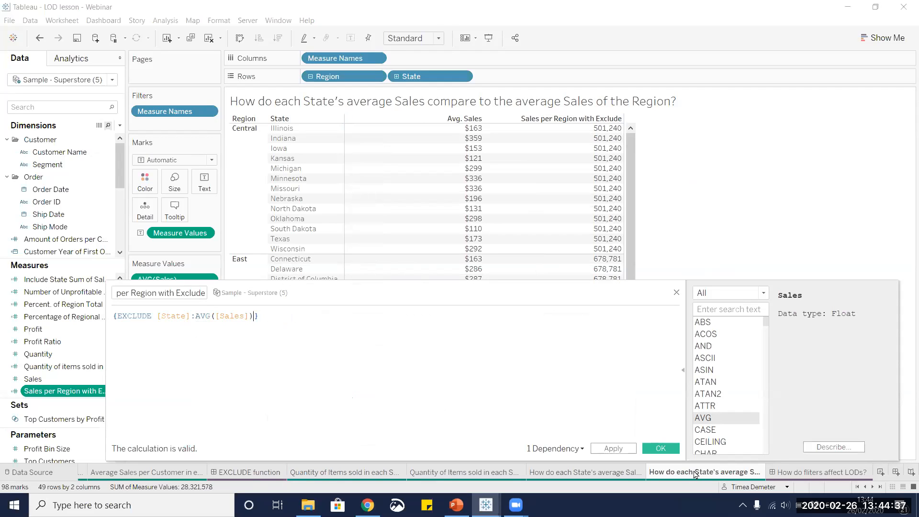
pyautogui.click(668, 452)
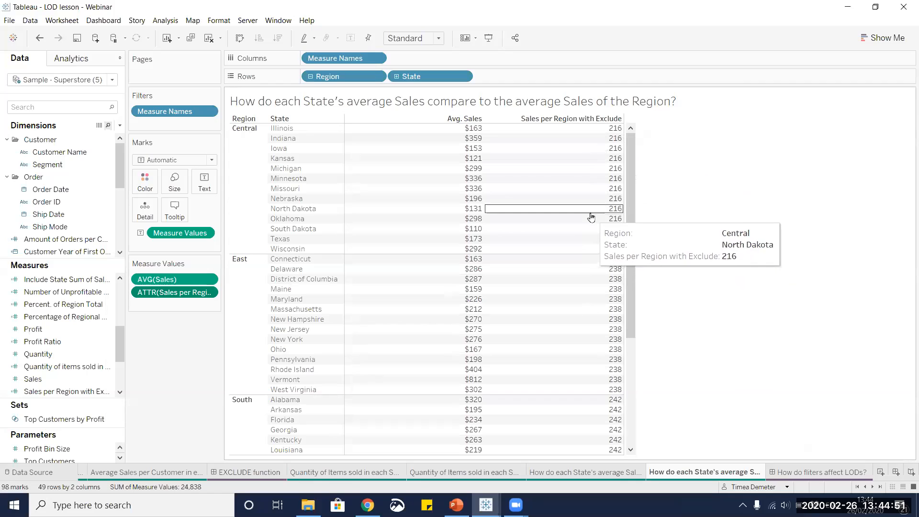
# Step: Create a calculated field named "Difference from Region" and move its editor clear of the measure values
pyautogui.click(120, 124)
pyautogui.click(86, 135)
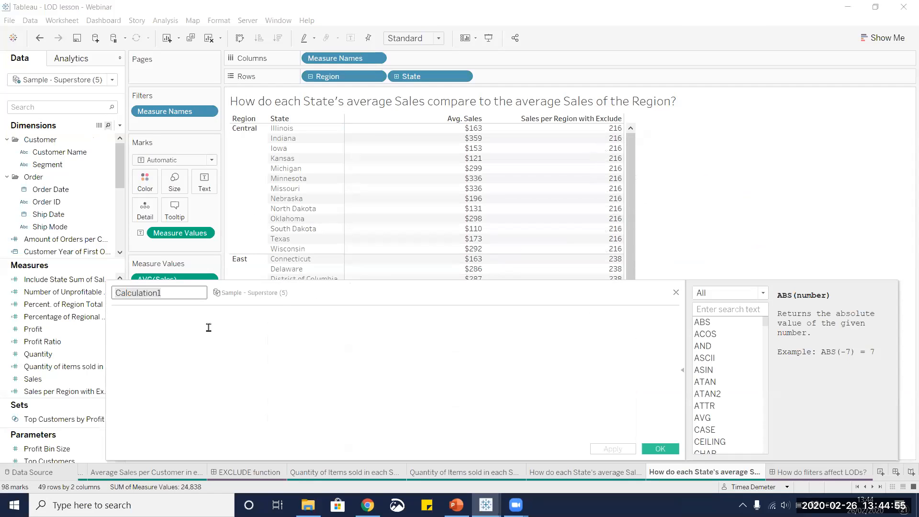
pyautogui.write('Difference from ')
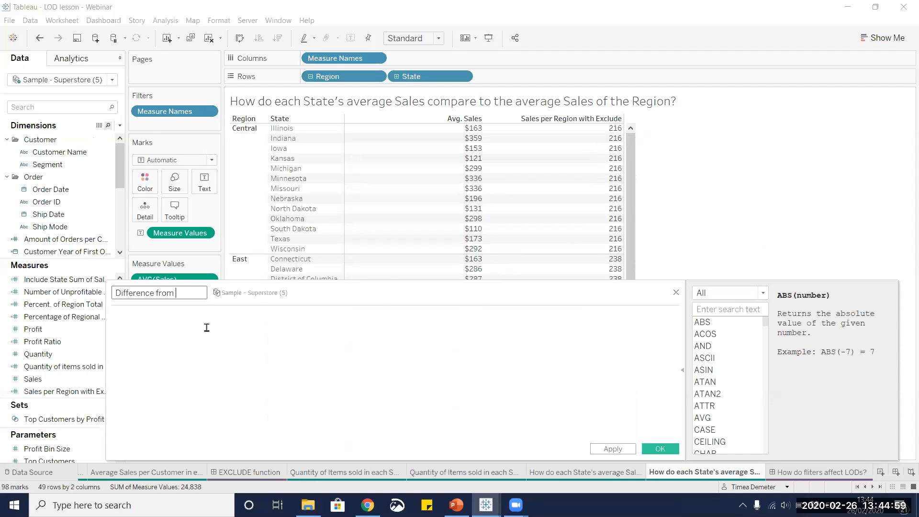
pyautogui.write('Region')
pyautogui.moveTo(307, 293); pyautogui.dragTo(469, 275)
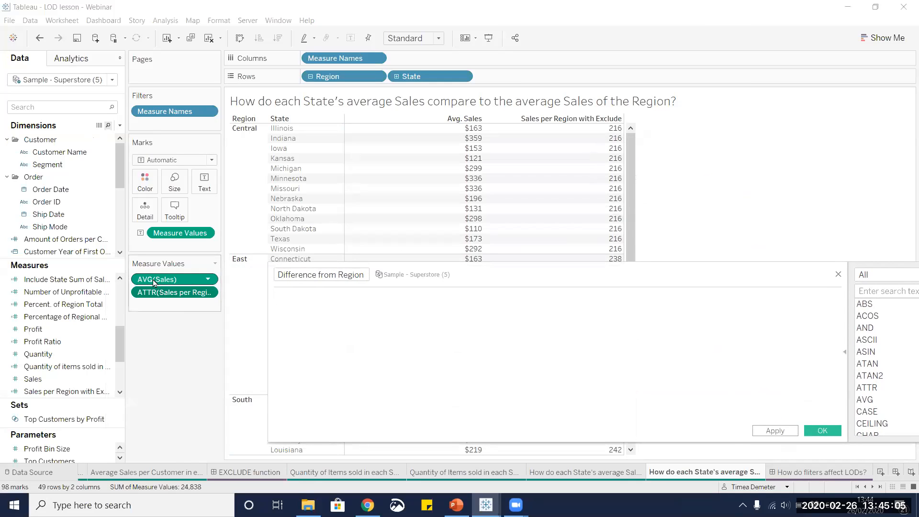
# Step: Enter the formula AVG([Sales])-ATTR([Sales per Region with Exclude]) for Difference from Region and save it
pyautogui.moveTo(154, 282); pyautogui.dragTo(300, 307)
pyautogui.write('-')
pyautogui.moveTo(178, 293); pyautogui.dragTo(374, 298)
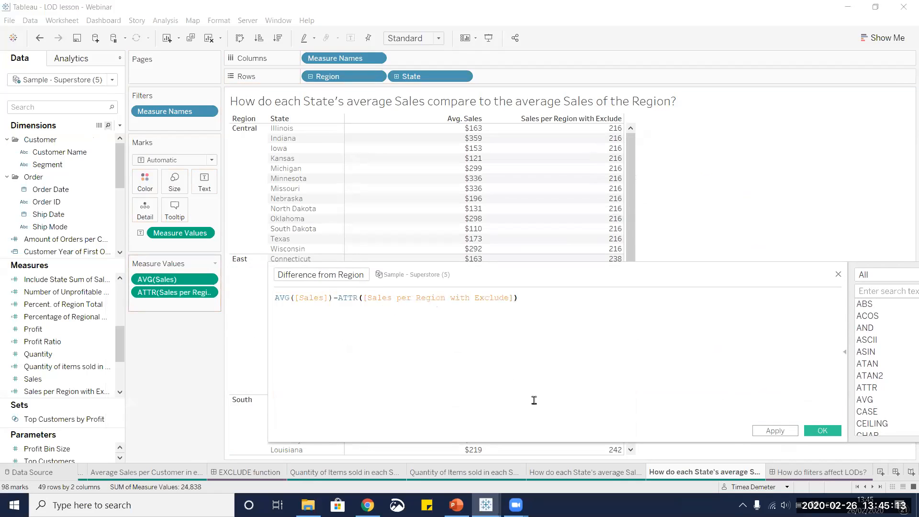
pyautogui.click(820, 431)
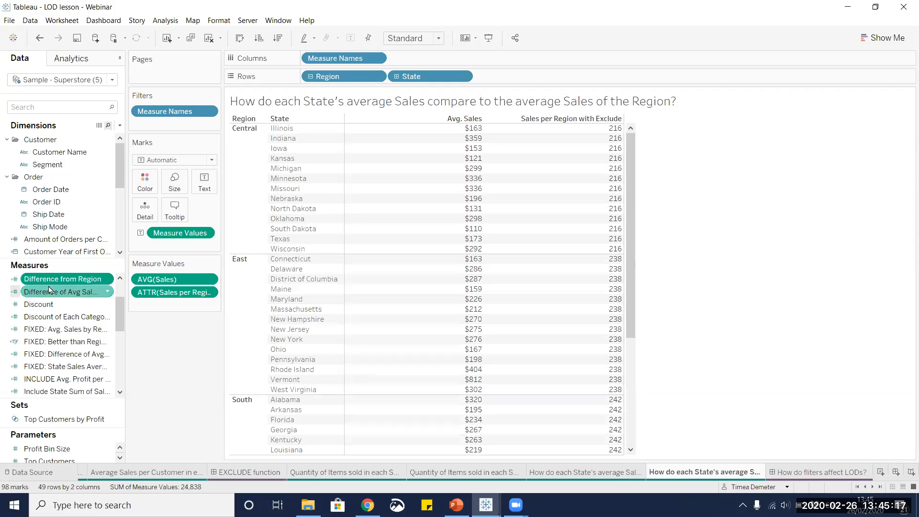
# Step: Add Difference from Region to the table between average Sales and Sales per Region with Exclude
pyautogui.moveTo(52, 281); pyautogui.dragTo(599, 213)
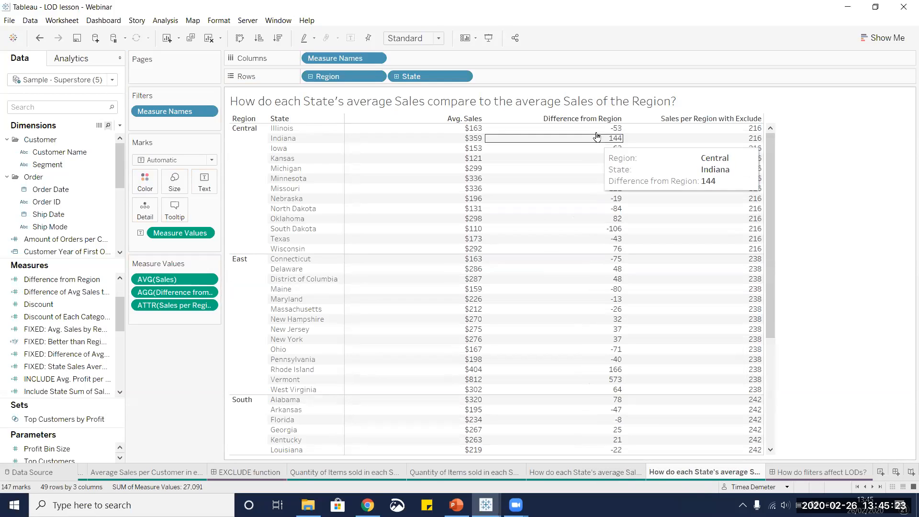
pyautogui.moveTo(604, 238); pyautogui.dragTo(601, 293)
pyautogui.click(806, 259)
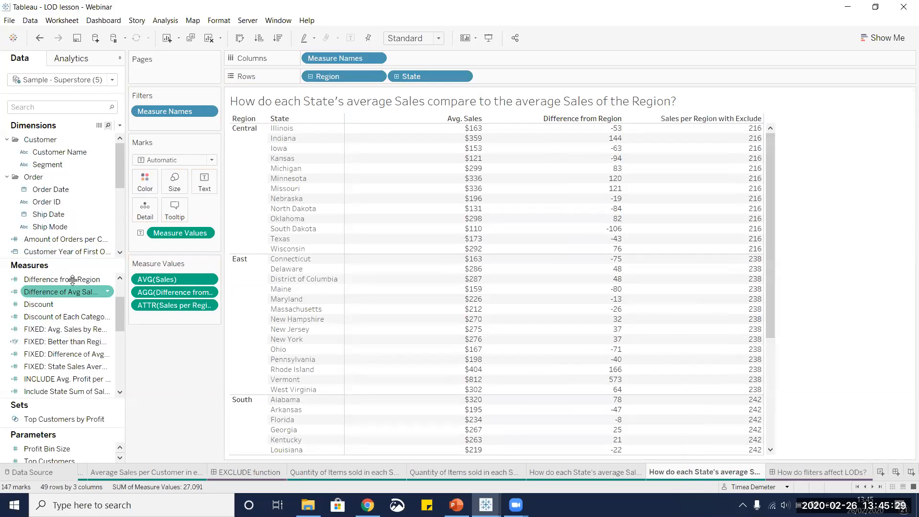
# Step: Create a calculated field named "Is it better than average per region?" and move its editor clear of the measure values
pyautogui.click(120, 126)
pyautogui.click(74, 137)
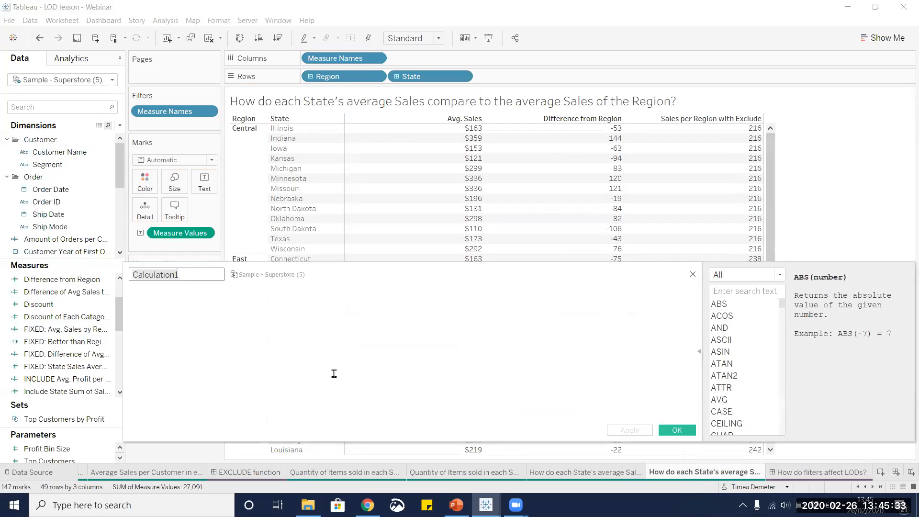
pyautogui.write('b')
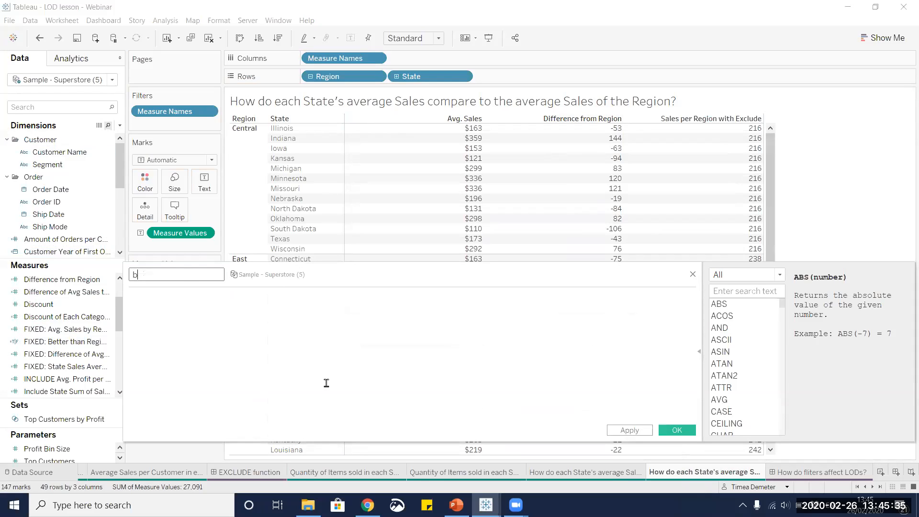
pyautogui.write('s it better')
pyautogui.write(' than average')
pyautogui.write(' per region?')
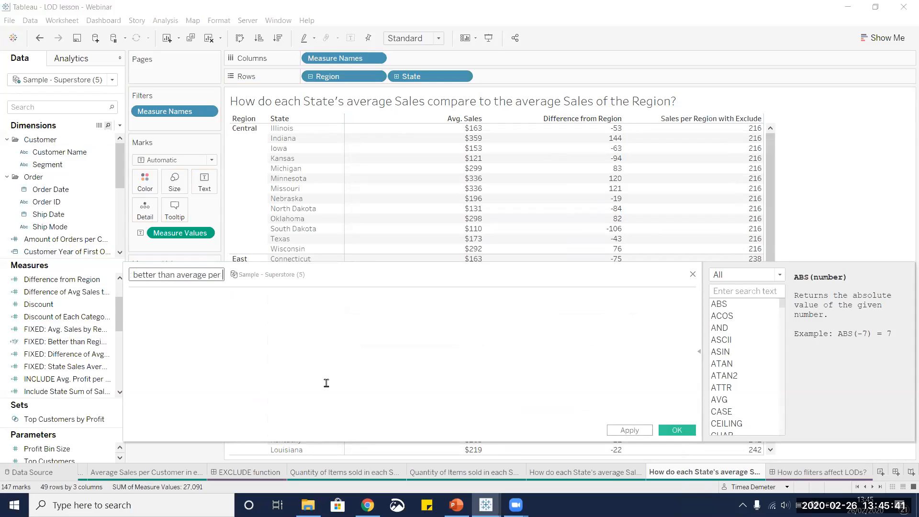
pyautogui.click(321, 370)
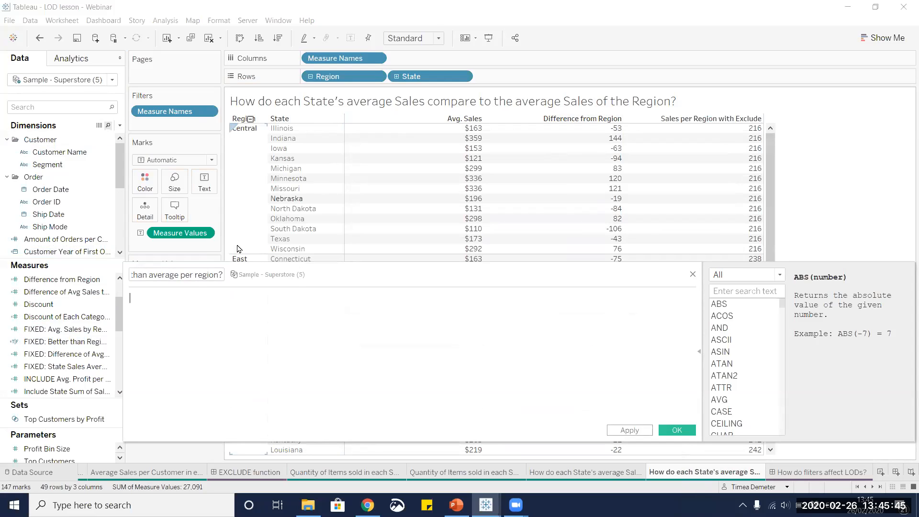
pyautogui.moveTo(268, 272); pyautogui.dragTo(409, 256)
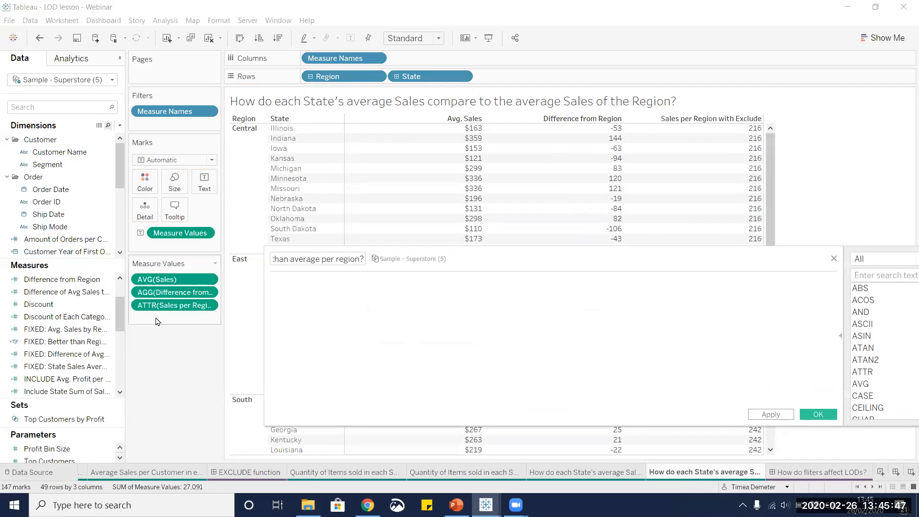
# Step: Enter the formula [Difference from Region]>0, save the calculation, and color the table values by it
pyautogui.moveTo(150, 295); pyautogui.dragTo(304, 294)
pyautogui.write('>0')
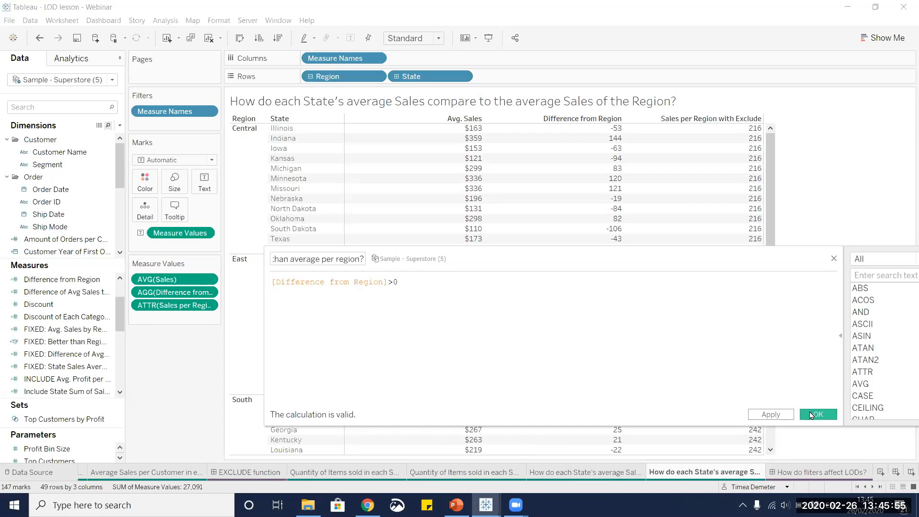
pyautogui.click(817, 415)
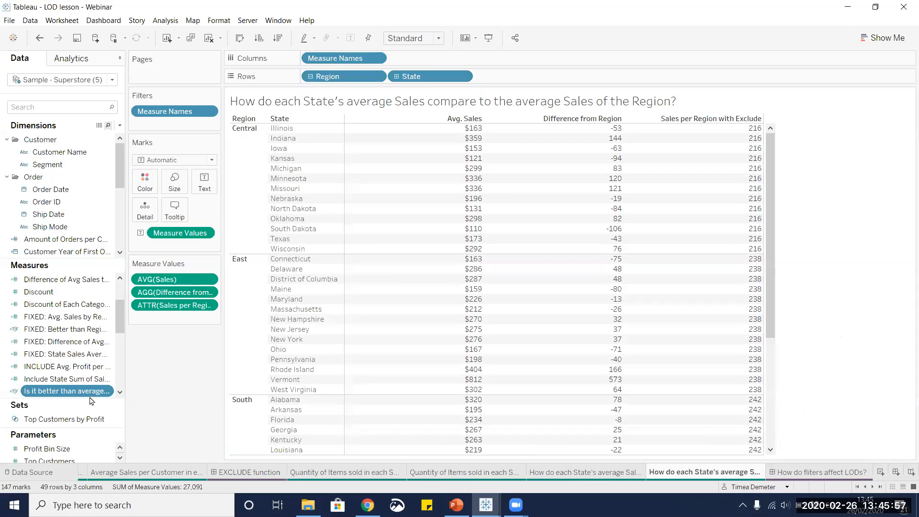
pyautogui.moveTo(70, 391); pyautogui.dragTo(153, 179)
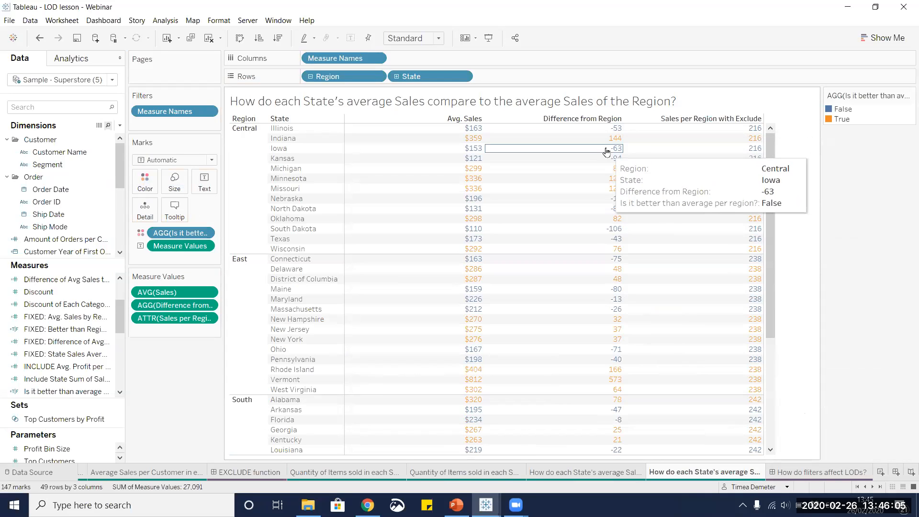
# Step: Go to the Filters affecting worksheet, exclude East from the Region filter, and select all % of Total Sales bars
pyautogui.click(810, 475)
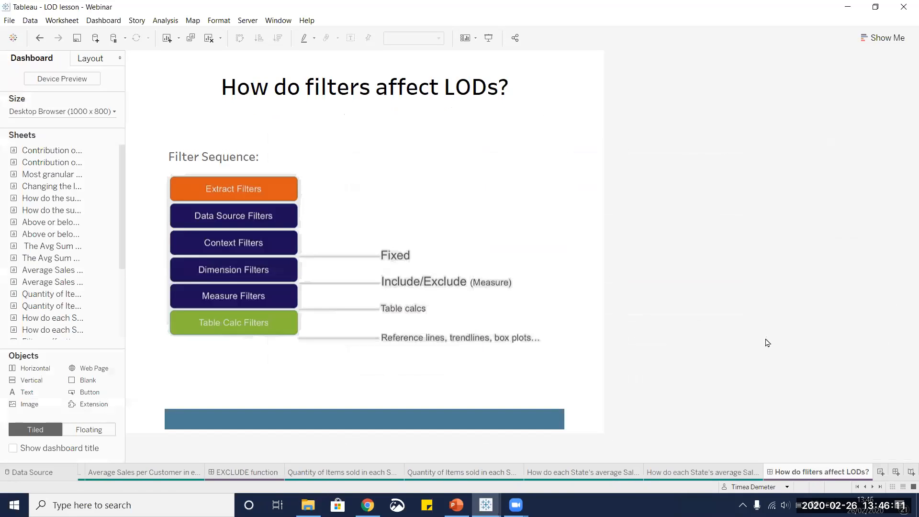
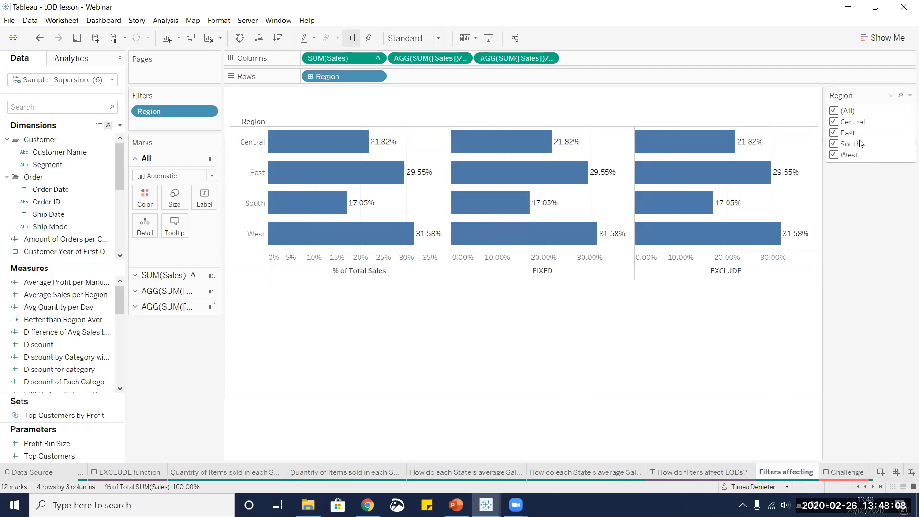
pyautogui.click(833, 133)
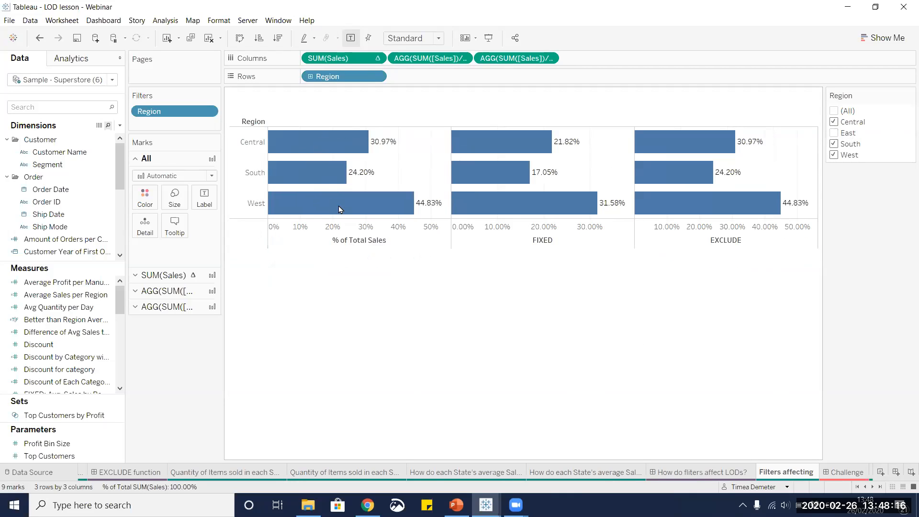
pyautogui.moveTo(441, 209); pyautogui.dragTo(296, 123)
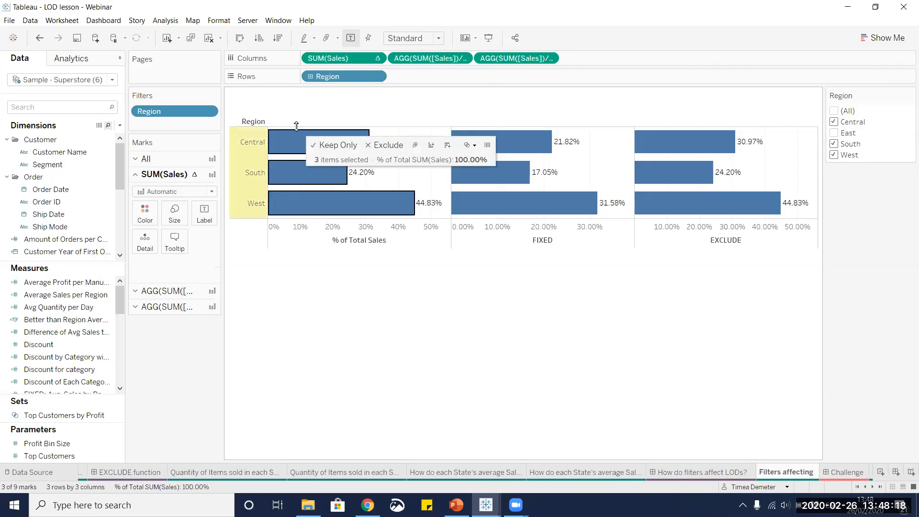
# Step: Select all the EXCLUDE bars and all the FIXED bars in turn to compare their summed percentages, clearing the selection at the end
pyautogui.click(471, 361)
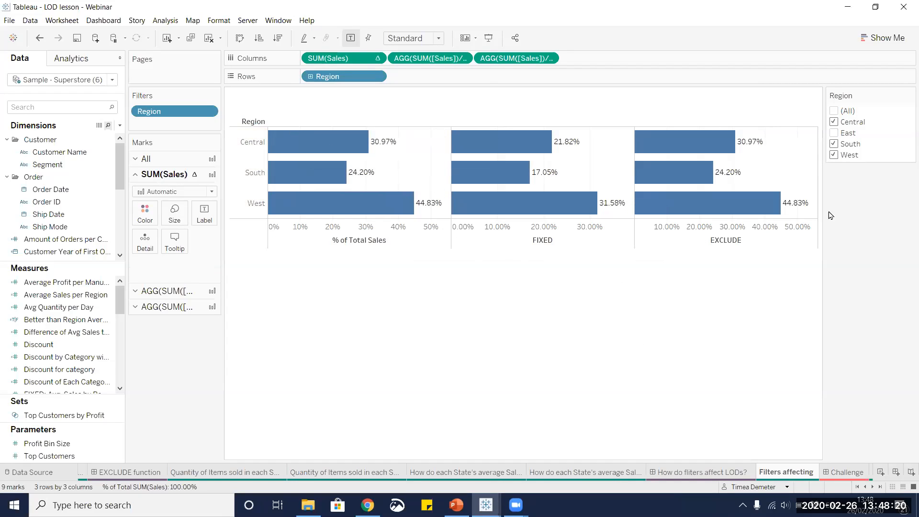
pyautogui.moveTo(813, 215); pyautogui.dragTo(644, 112)
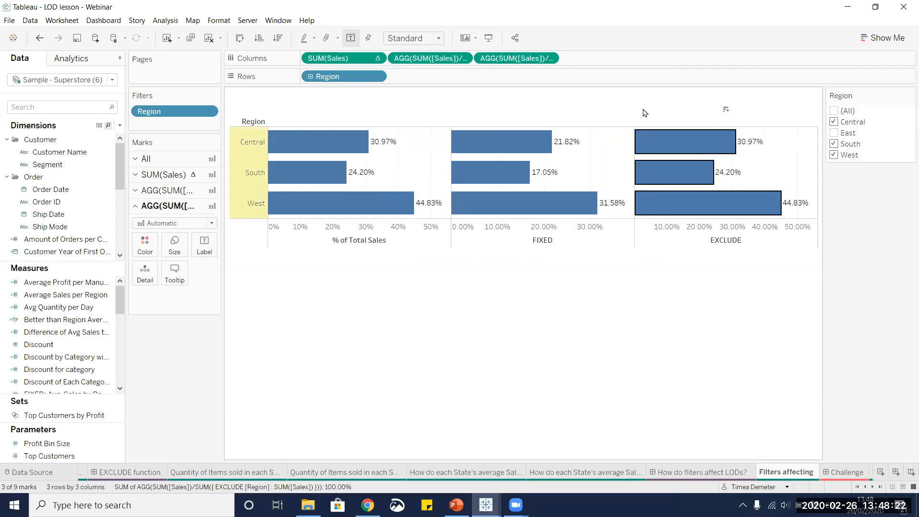
pyautogui.moveTo(797, 213); pyautogui.dragTo(688, 142)
pyautogui.moveTo(571, 212); pyautogui.dragTo(485, 144)
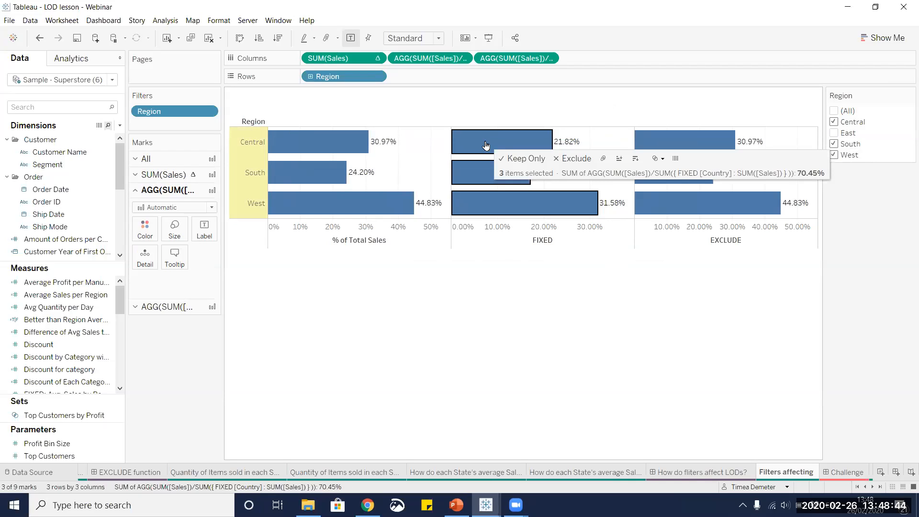
pyautogui.click(610, 313)
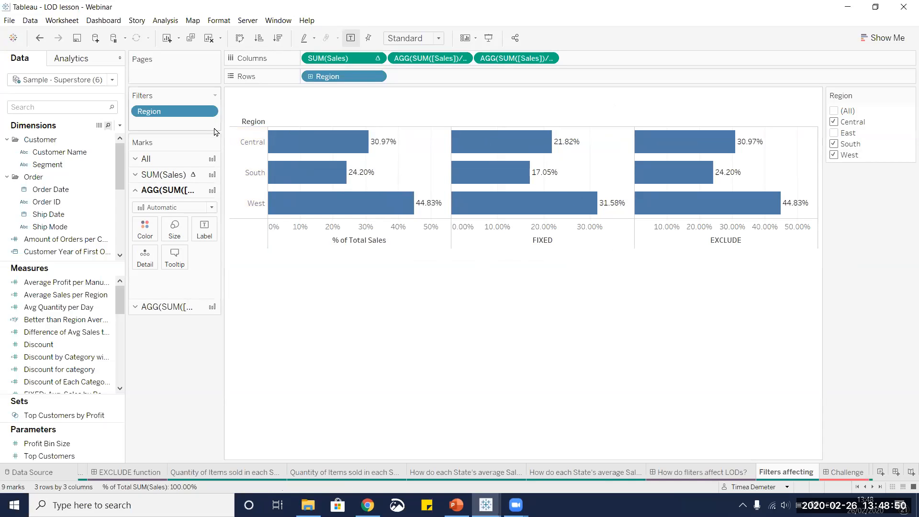
# Step: Add the Region filter to context on the Filters affecting worksheet
pyautogui.rightClick(194, 113)
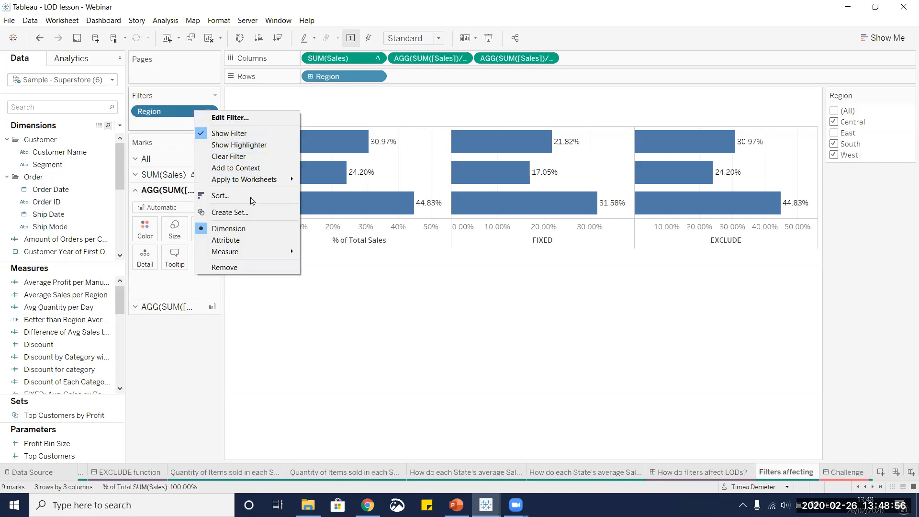
pyautogui.click(238, 168)
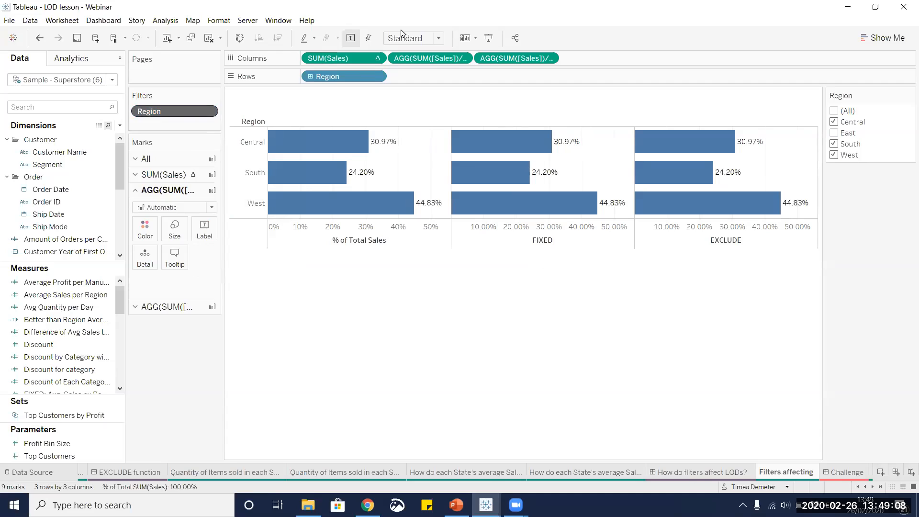
pyautogui.click(407, 392)
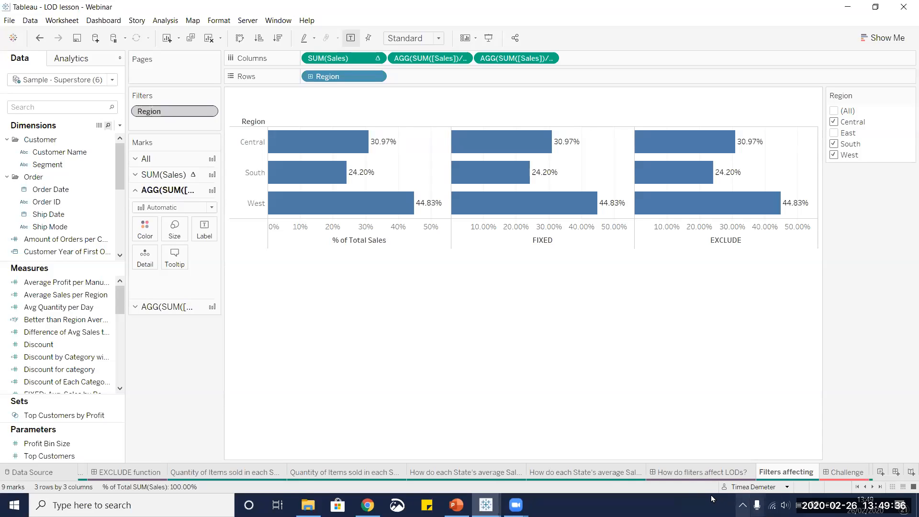
# Step: Go to the worksheet "The Avg Sum of Sales of each State in each Region (2)"
pyautogui.click(872, 486)
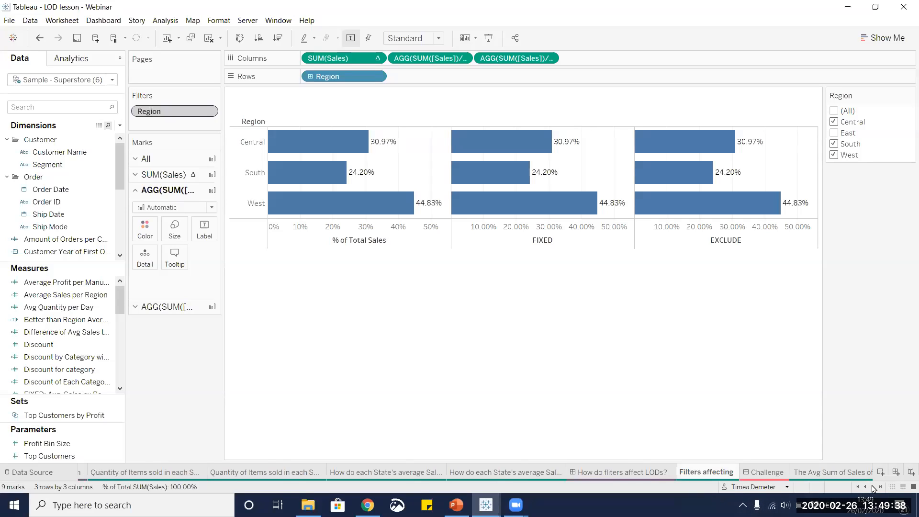
pyautogui.click(872, 487)
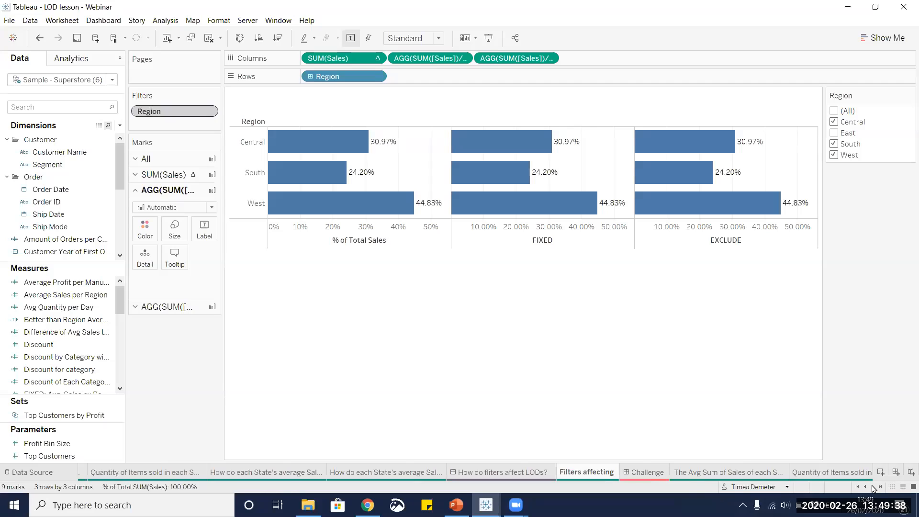
pyautogui.click(713, 473)
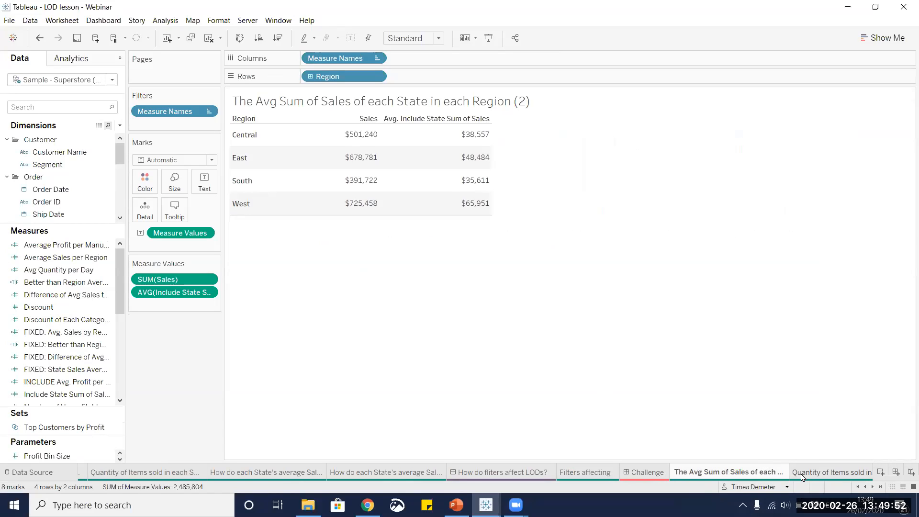
# Step: Search the fields for "incl" and view the formula of Sales by State with Include, leaving it unedited
pyautogui.click(95, 107)
pyautogui.write('incl')
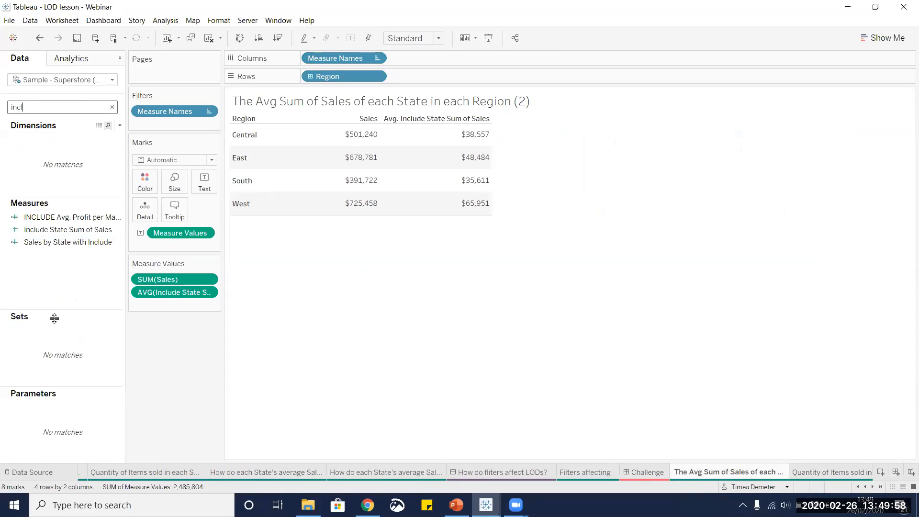
pyautogui.rightClick(48, 241)
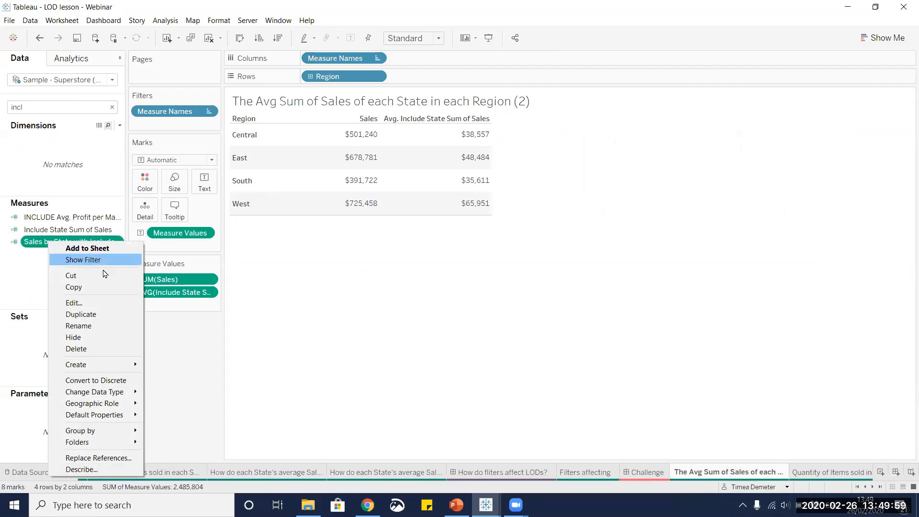
pyautogui.click(84, 302)
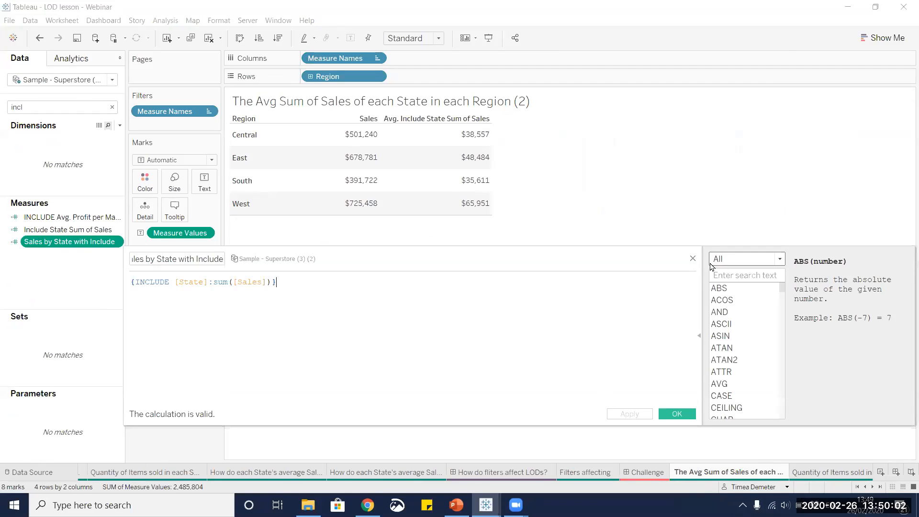
pyautogui.click(692, 260)
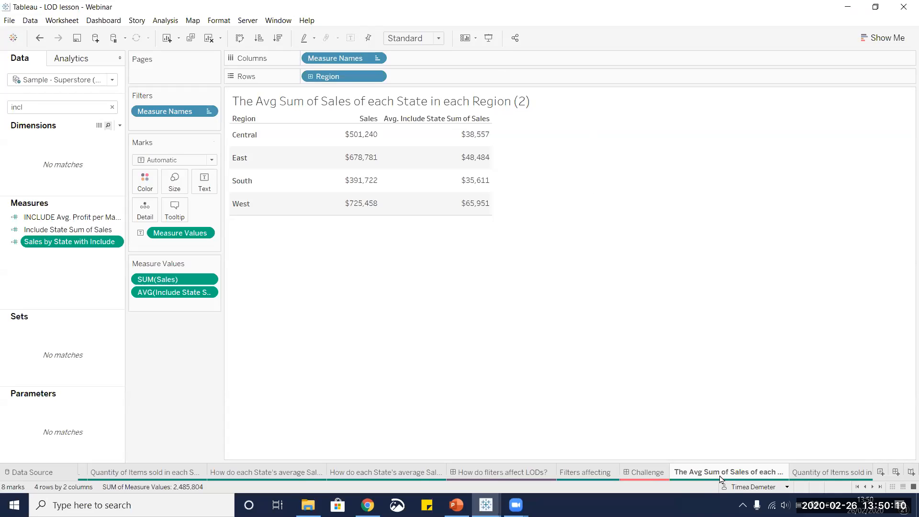
# Step: Duplicate the Sales by State with Include calculated field
pyautogui.moveTo(717, 473)
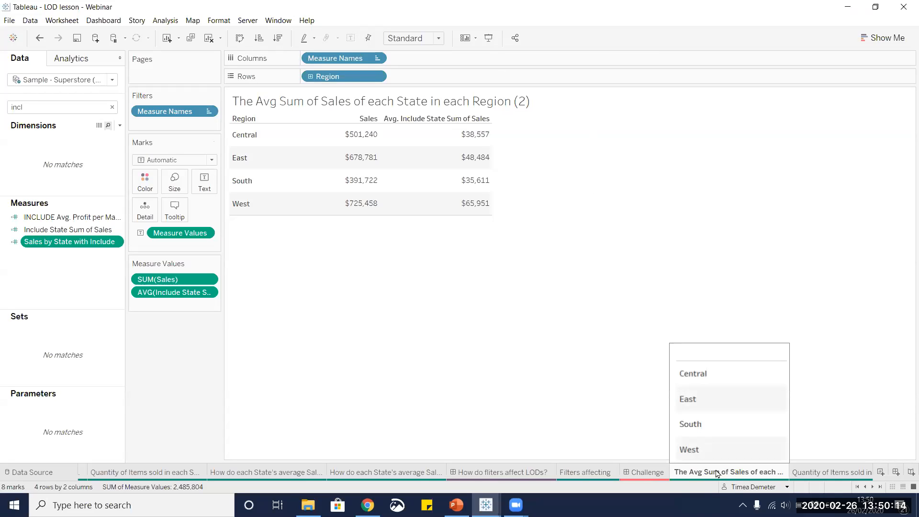
pyautogui.rightClick(57, 245)
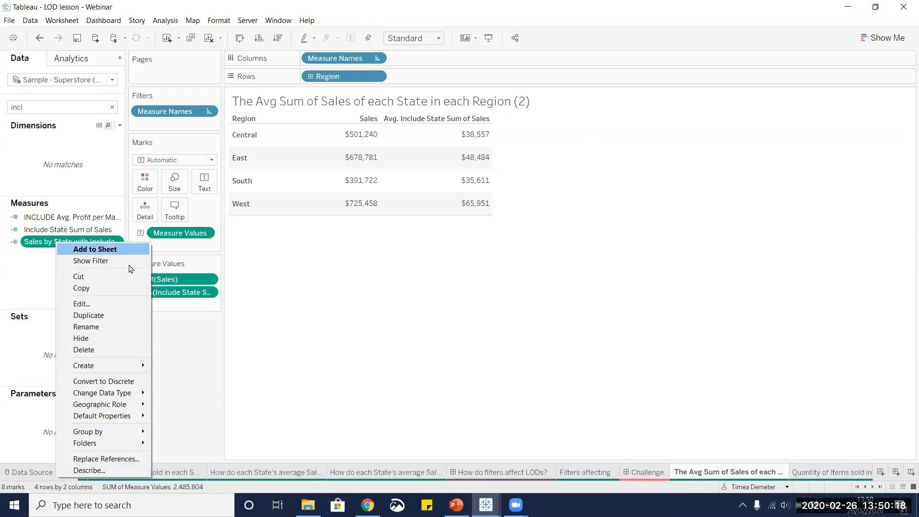
pyautogui.click(45, 245)
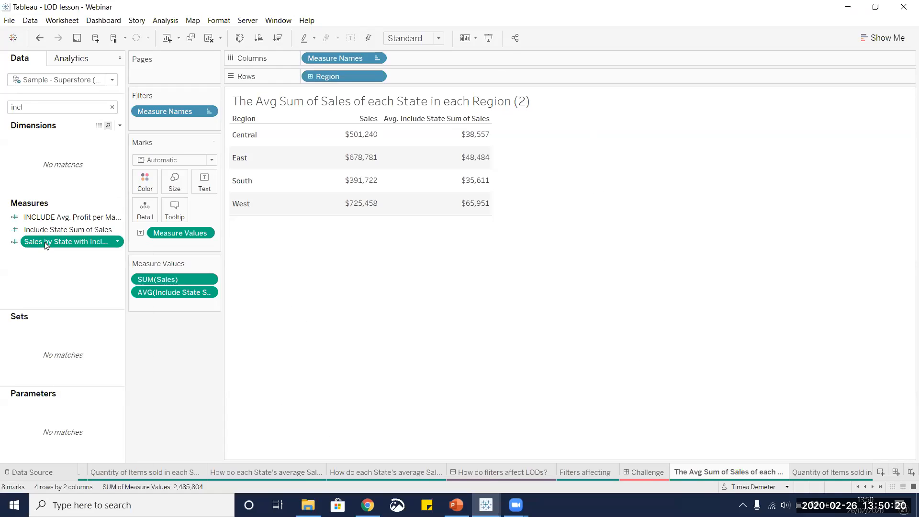
pyautogui.click(62, 266)
pyautogui.rightClick(78, 245)
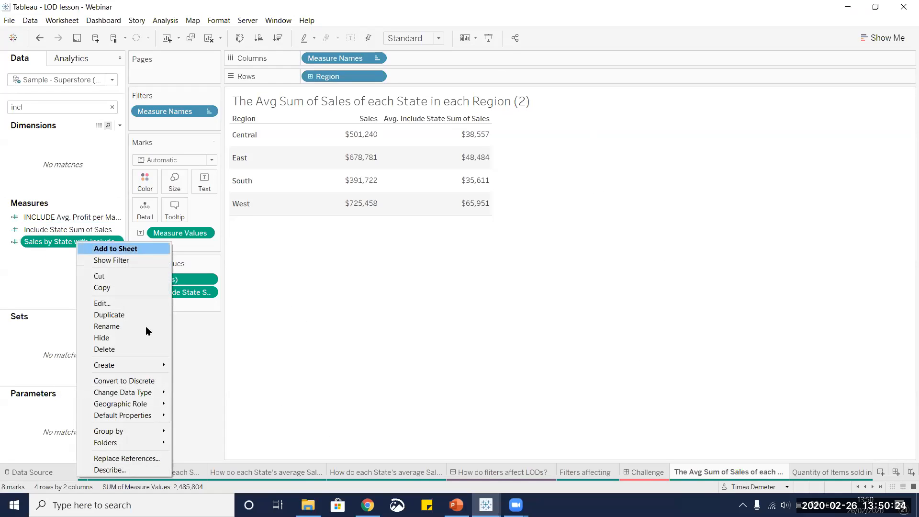
pyautogui.click(121, 315)
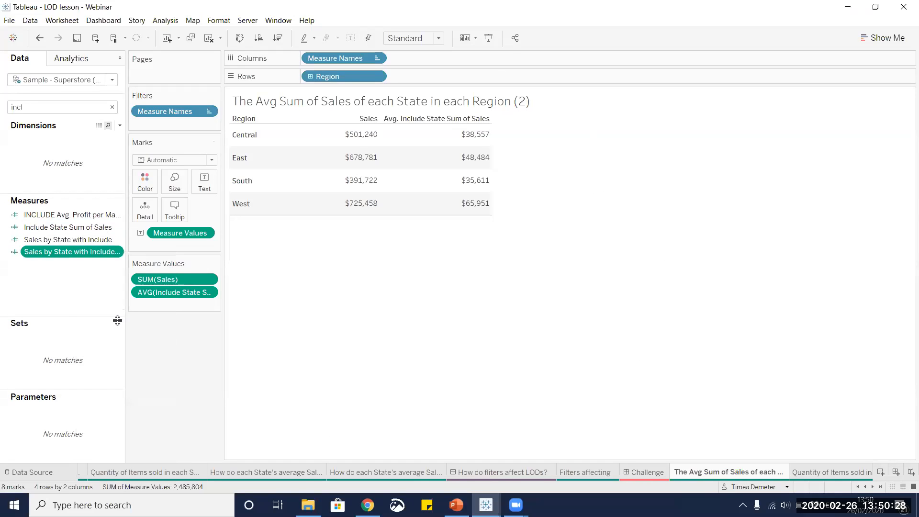
# Step: Open the duplicated calculation for editing and rename it "Sales by State with Fixed"
pyautogui.rightClick(91, 251)
pyautogui.click(117, 311)
pyautogui.click(200, 260)
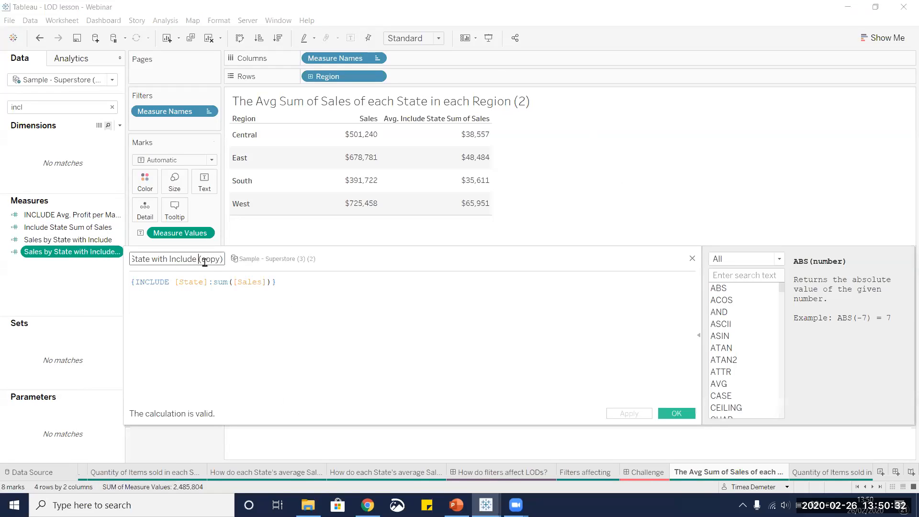
pyautogui.moveTo(170, 258); pyautogui.dragTo(267, 259)
pyautogui.write('Fixed')
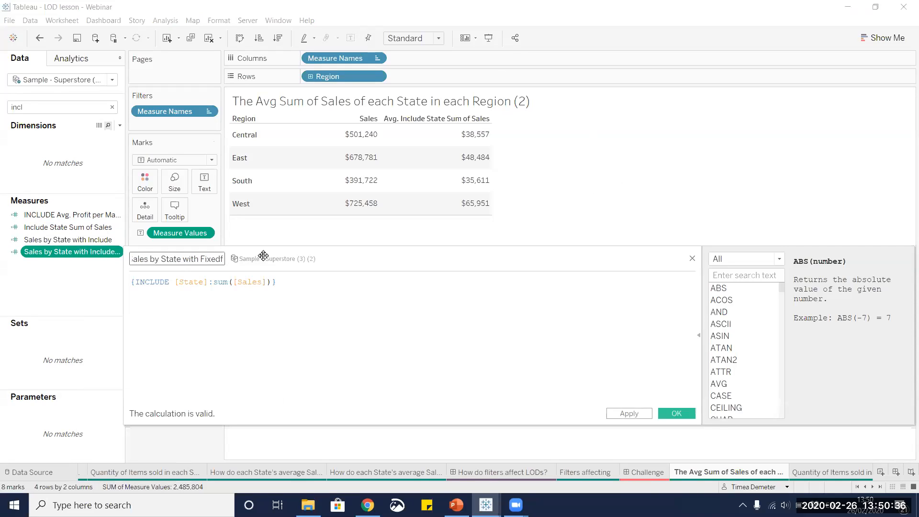
# Step: Replace INCLUDE with FIXED so the formula reads {FIXED [State]:sum([Sales])}, and save the calculation
pyautogui.click(291, 283)
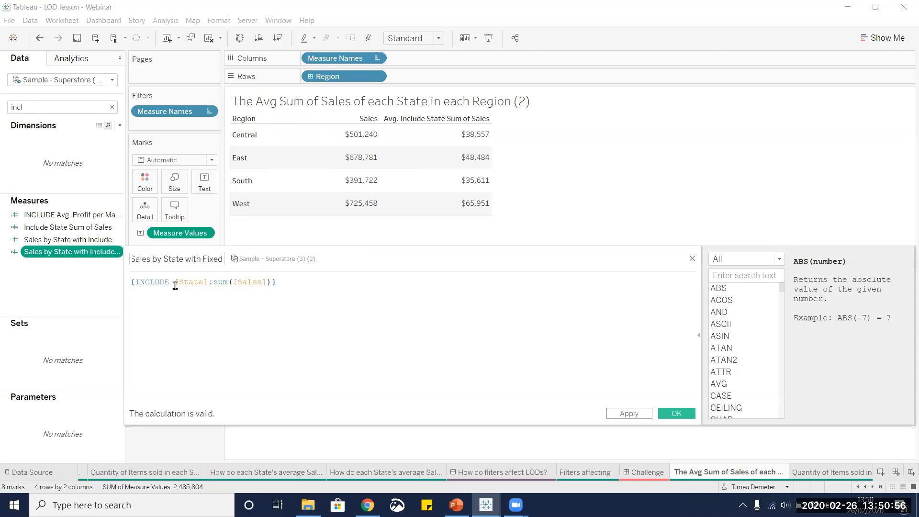
pyautogui.moveTo(173, 283); pyautogui.dragTo(143, 282)
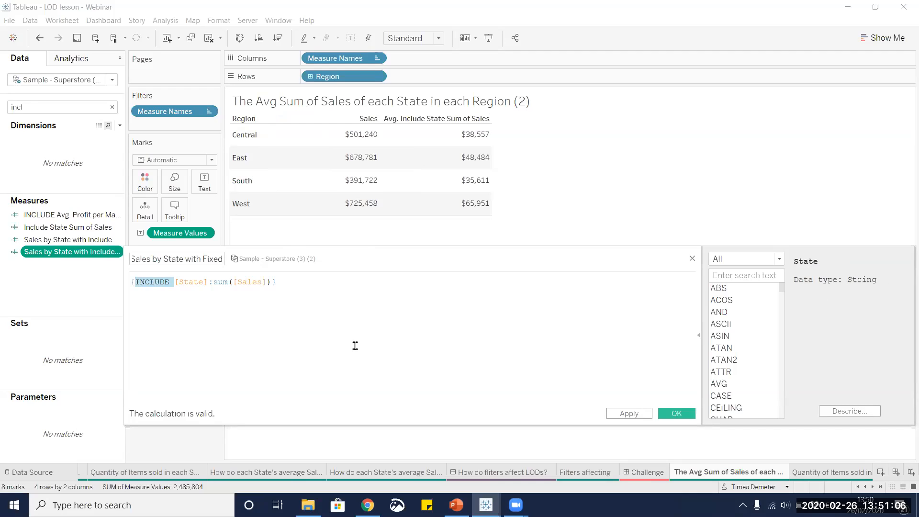
pyautogui.write('Fixed')
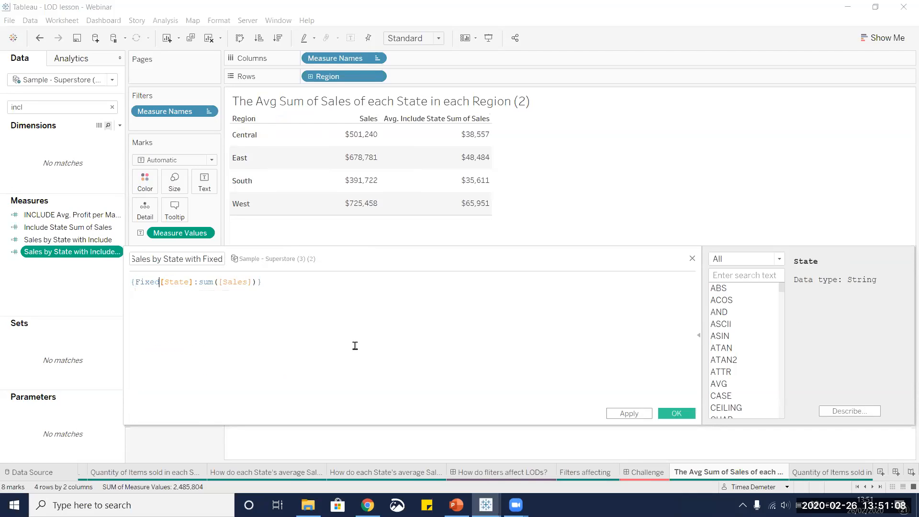
pyautogui.press('BackSpace')
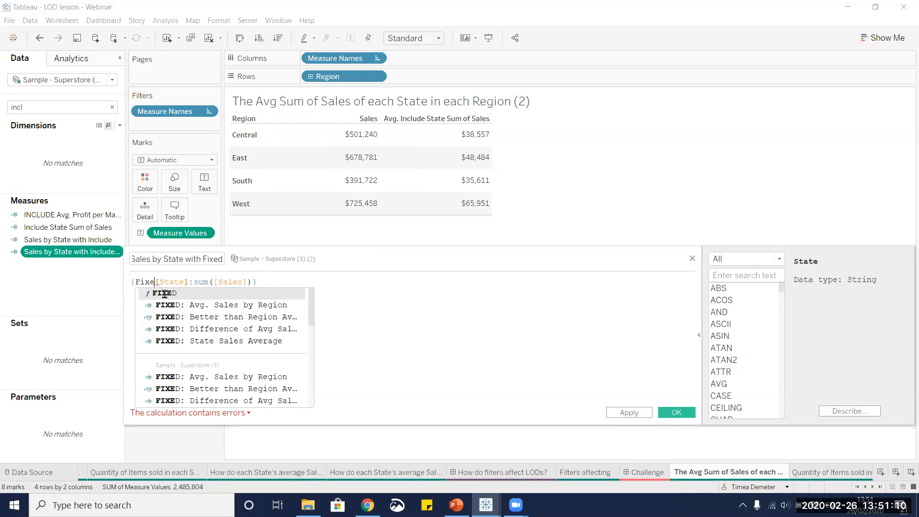
pyautogui.click(165, 293)
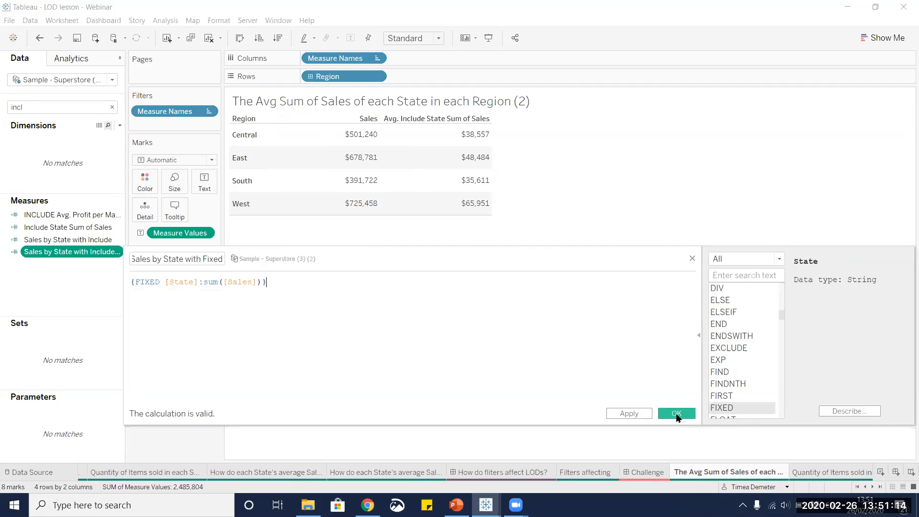
pyautogui.click(676, 413)
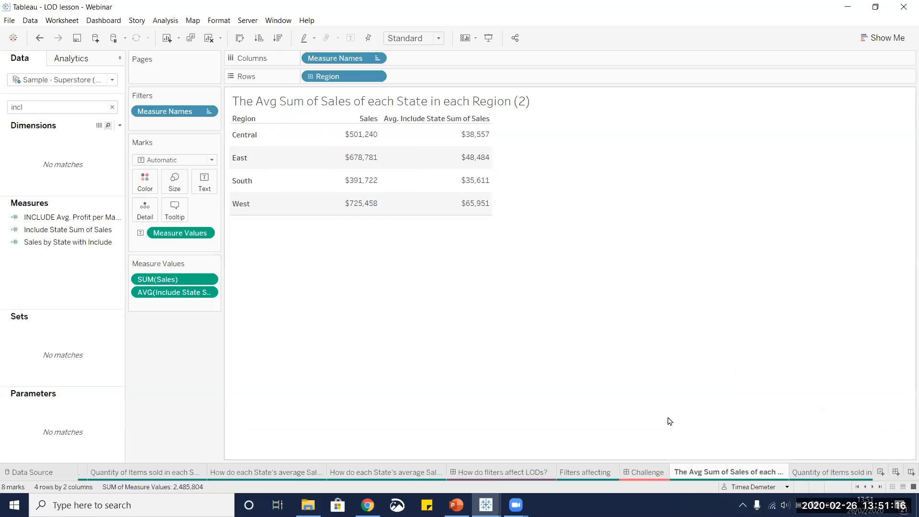
# Step: Clear the field search and add Sales by State with Fixed to the table as a new column
pyautogui.click(111, 107)
pyautogui.moveTo(116, 293); pyautogui.dragTo(115, 363)
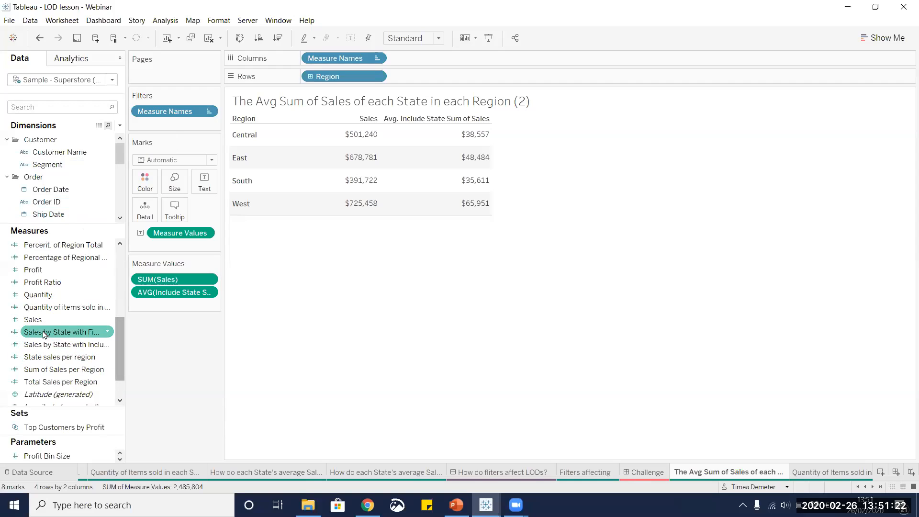
pyautogui.moveTo(41, 333); pyautogui.dragTo(469, 149)
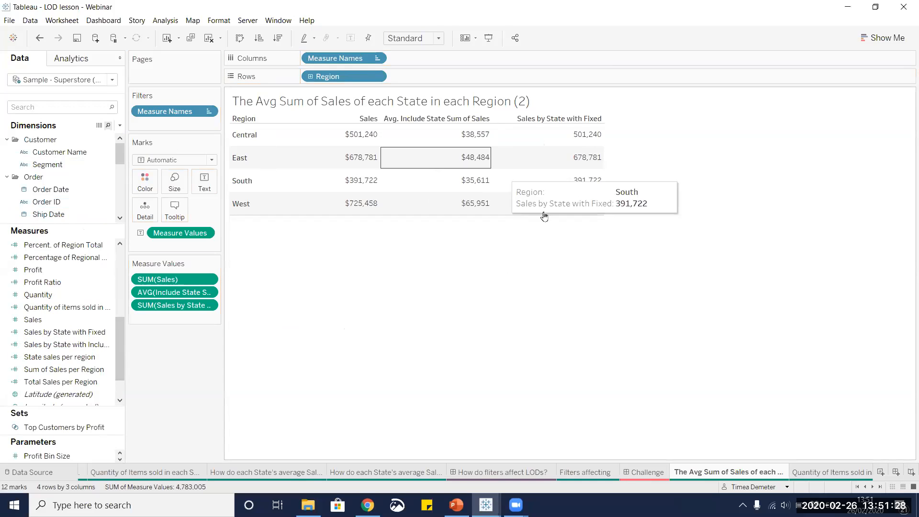
# Step: Change the aggregation of Sales by State with Fixed from sum to average
pyautogui.click(208, 306)
pyautogui.click(208, 306)
pyautogui.click(209, 306)
pyautogui.moveTo(229, 388)
pyautogui.click(268, 390)
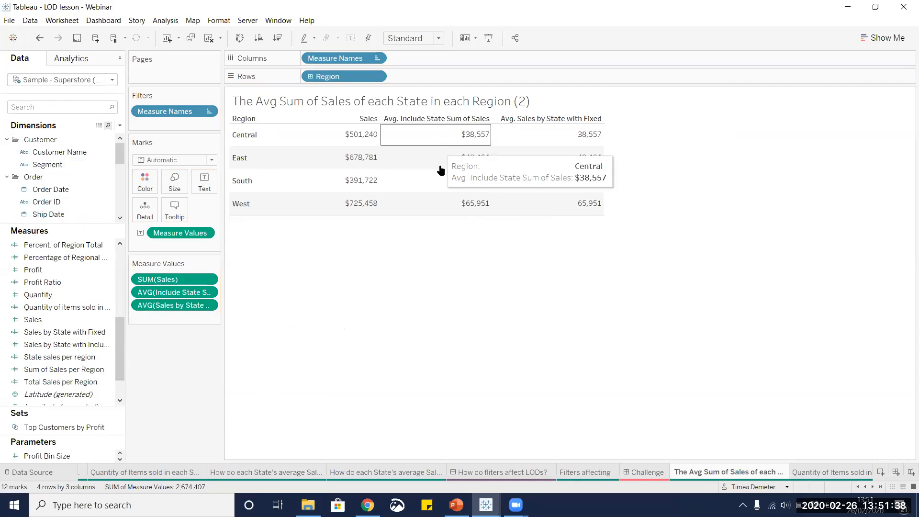
# Step: Go to the "Quantity of Items sold in each Sub-Category with Average Discount of Category (2)" worksheet and duplicate the Discount of Each Category calculation
pyautogui.click(825, 474)
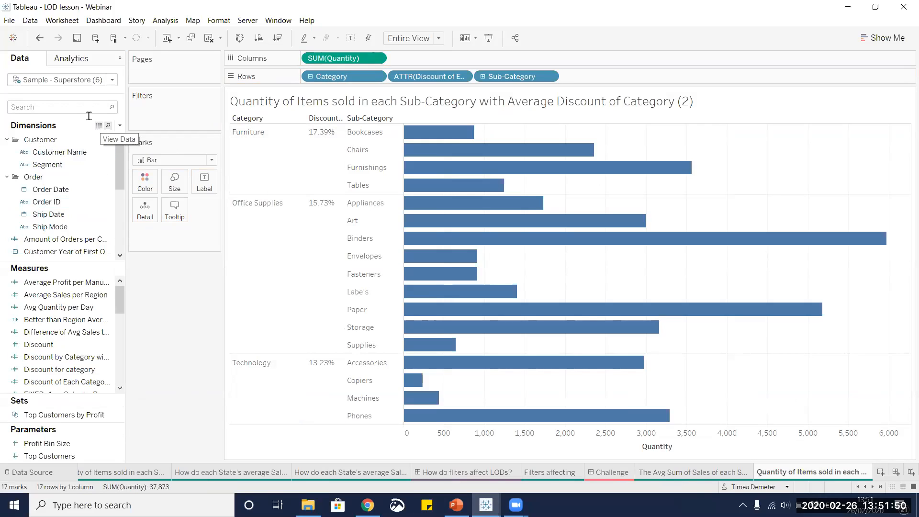
pyautogui.moveTo(119, 309); pyautogui.dragTo(120, 318)
pyautogui.rightClick(79, 331)
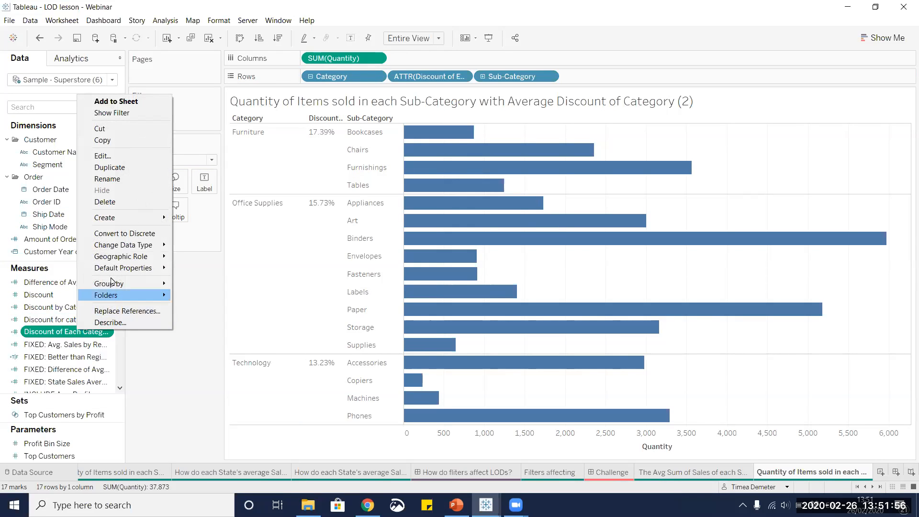
pyautogui.click(117, 169)
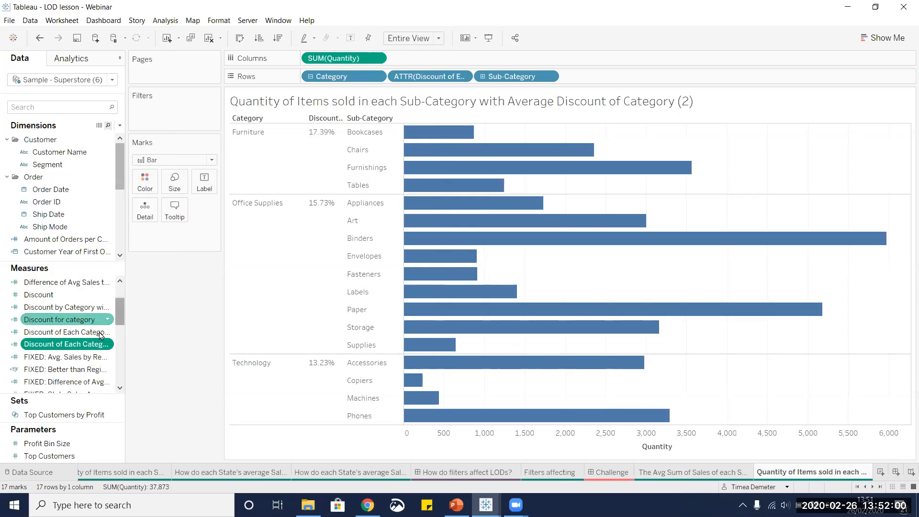
# Step: Open the copied Discount of Each Category calculation for editing and rename it Discount of Each Category Fixed
pyautogui.rightClick(91, 343)
pyautogui.click(122, 169)
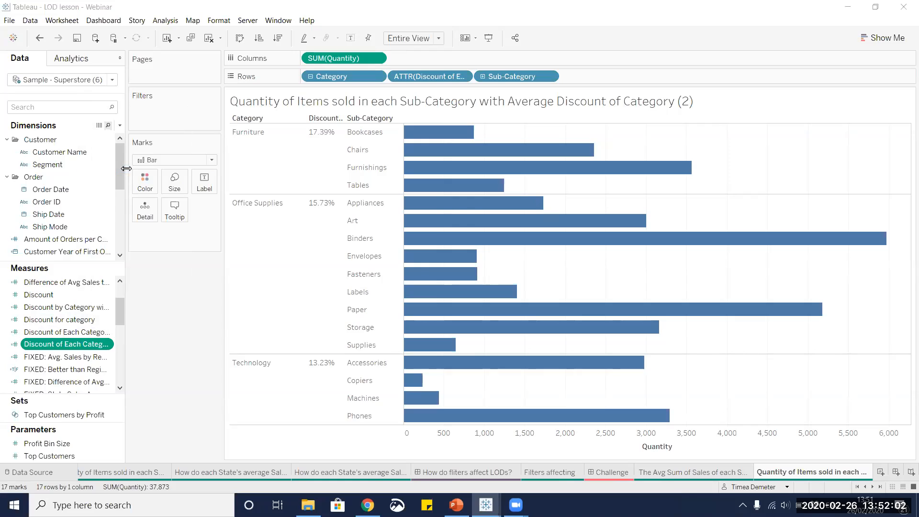
pyautogui.moveTo(198, 259); pyautogui.dragTo(233, 259)
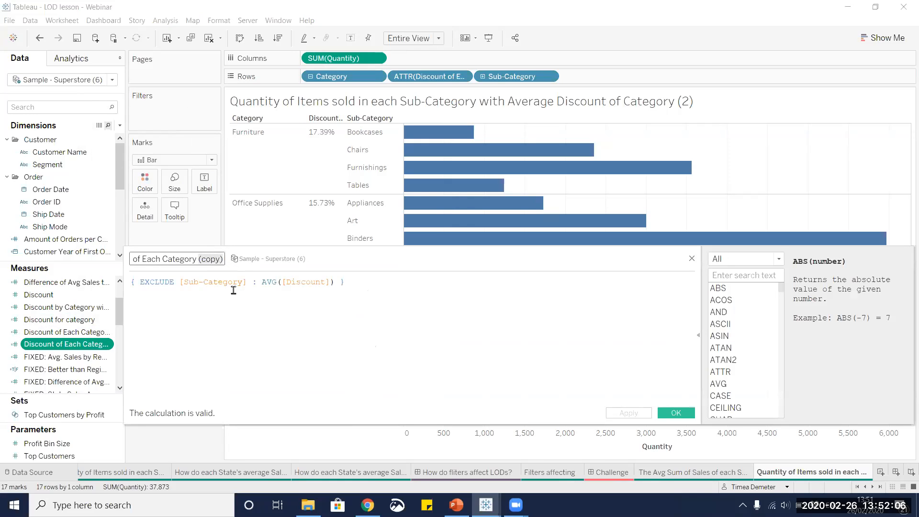
pyautogui.write('Fixed')
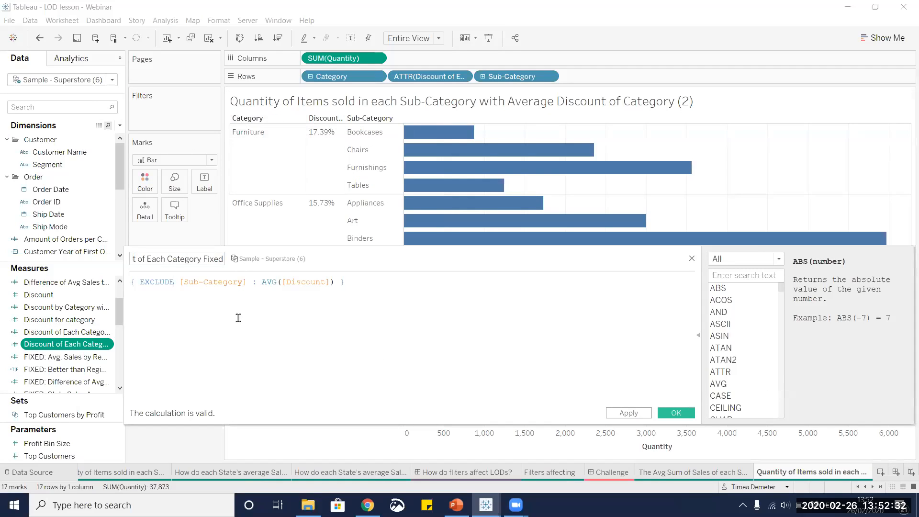
# Step: Rewrite the EXCLUDE formula as { Fixed [Category] : AVG([Discount]) } and save the calculation
pyautogui.moveTo(178, 283); pyautogui.dragTo(140, 283)
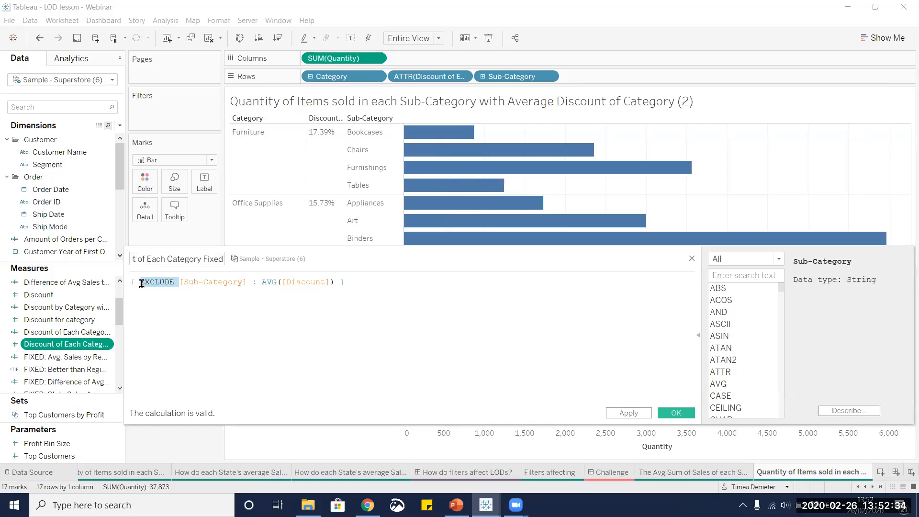
pyautogui.write('Fixed')
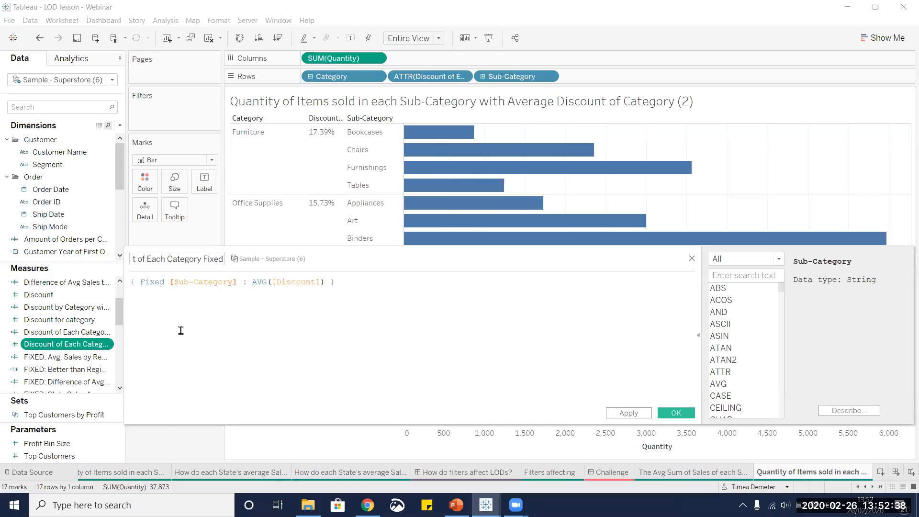
pyautogui.moveTo(238, 283); pyautogui.dragTo(174, 281)
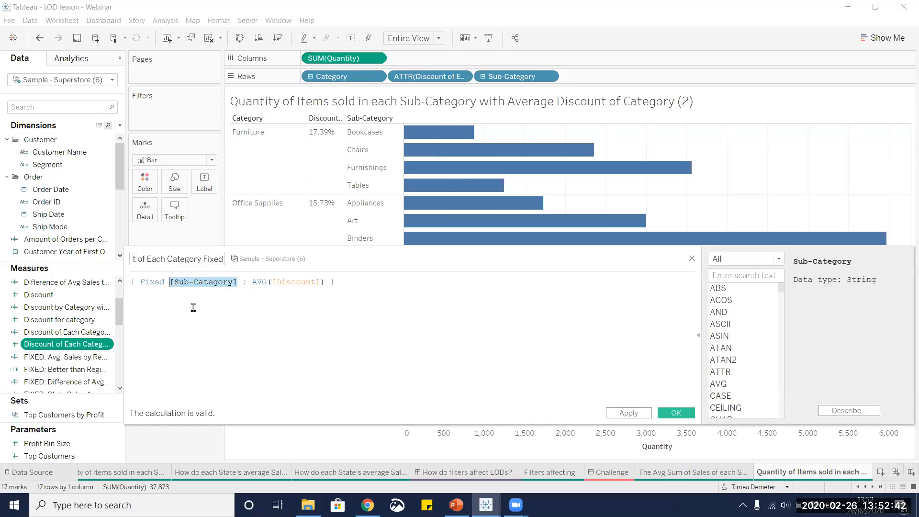
pyautogui.press('BackSpace')
pyautogui.write('cate')
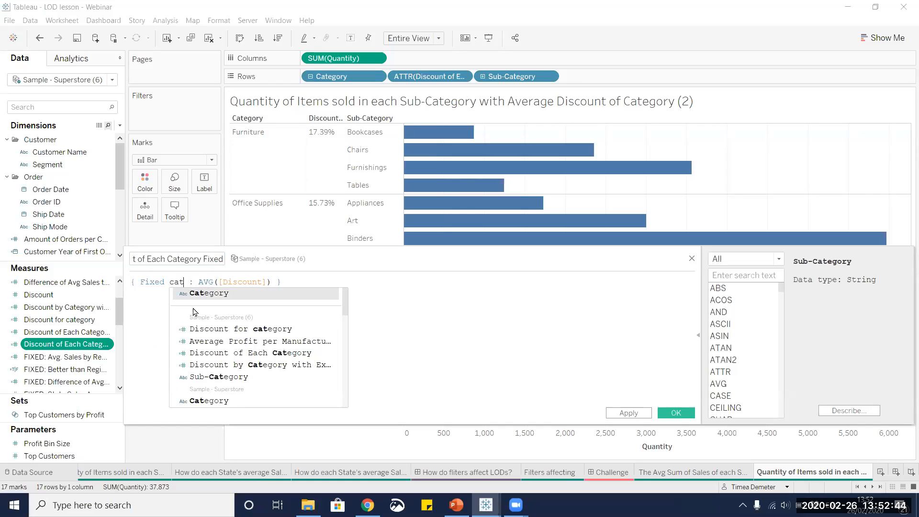
pyautogui.click(215, 293)
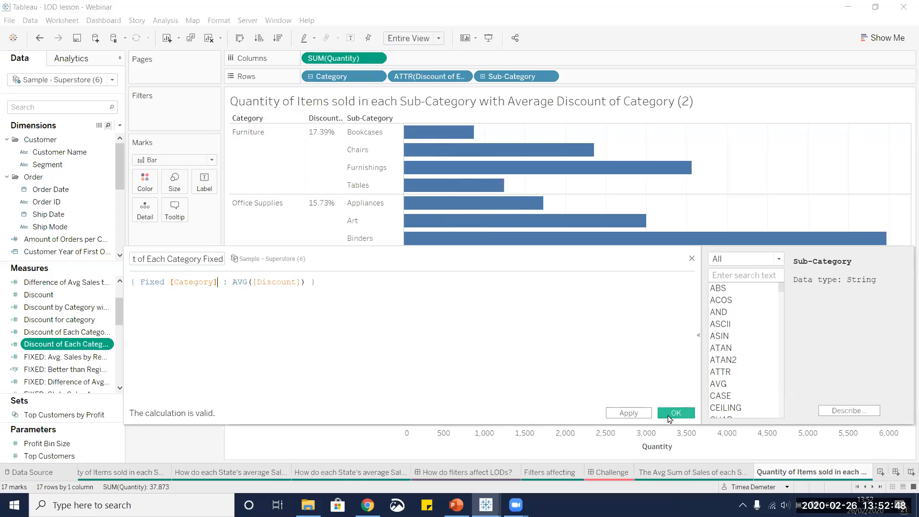
pyautogui.click(673, 412)
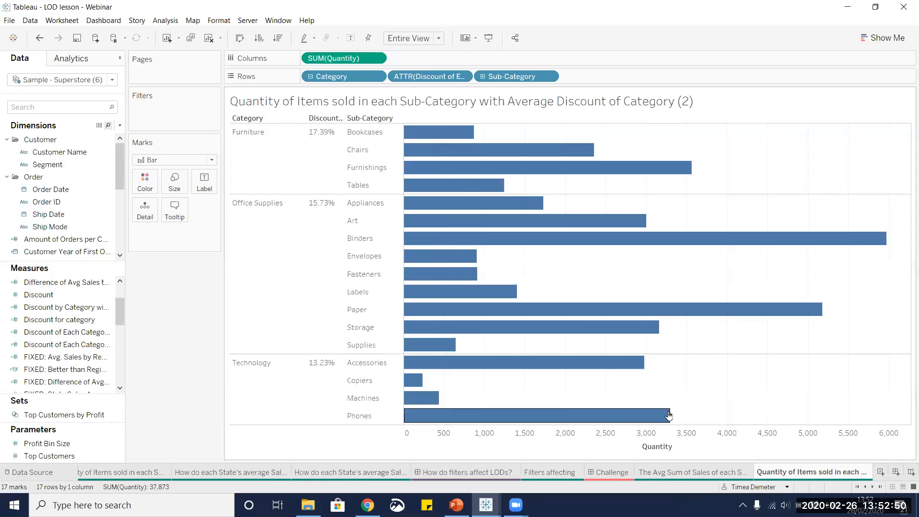
# Step: Add Discount of Each Category Fixed to the rows as a discrete field and place it before Sub-Category
pyautogui.moveTo(57, 345); pyautogui.dragTo(607, 78)
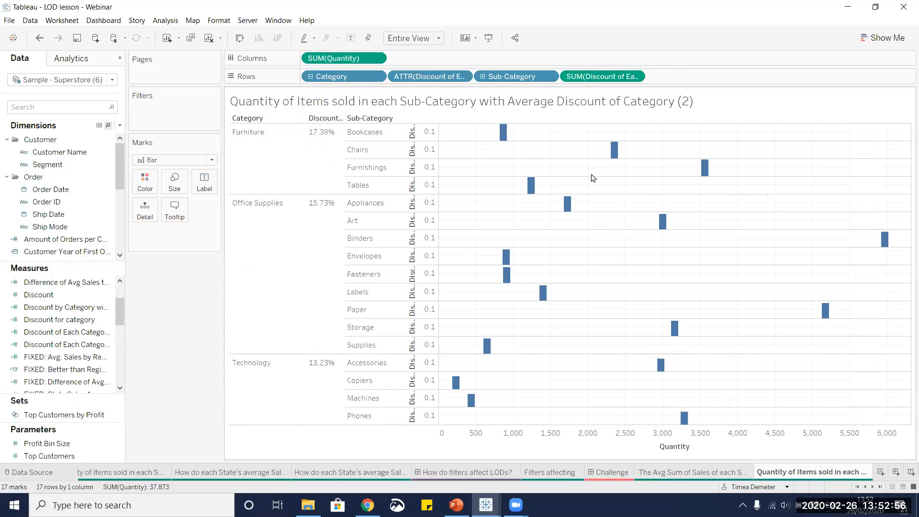
pyautogui.click(635, 76)
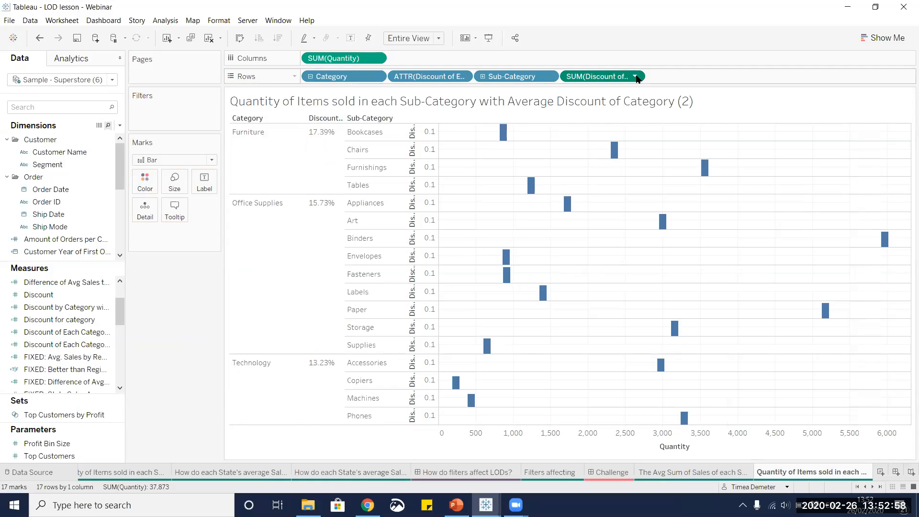
pyautogui.click(598, 197)
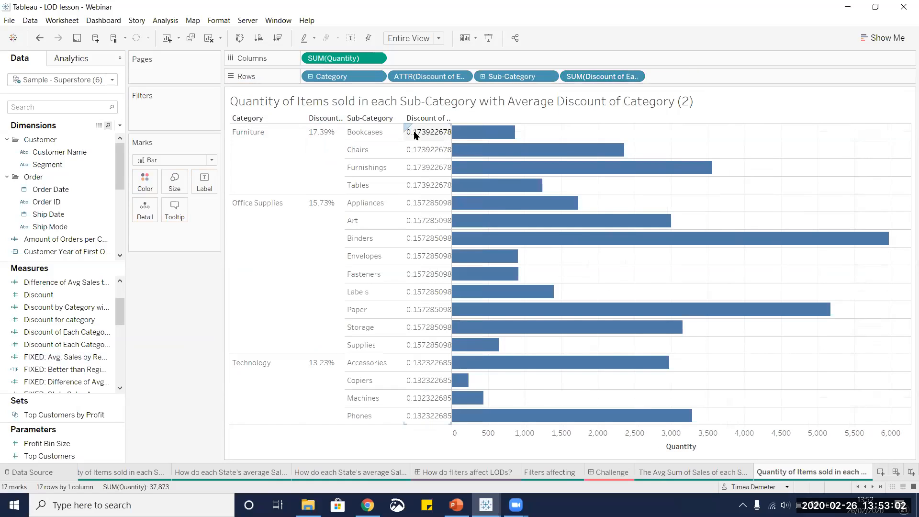
pyautogui.moveTo(604, 77); pyautogui.dragTo(492, 78)
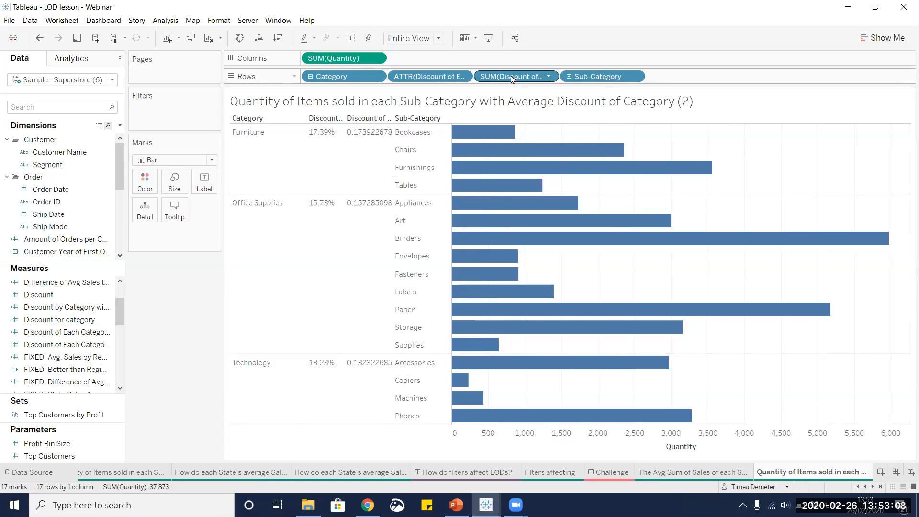
# Step: Format the header numbers of the Discount of Each Category Fixed field in the rows as Percentage
pyautogui.rightClick(506, 78)
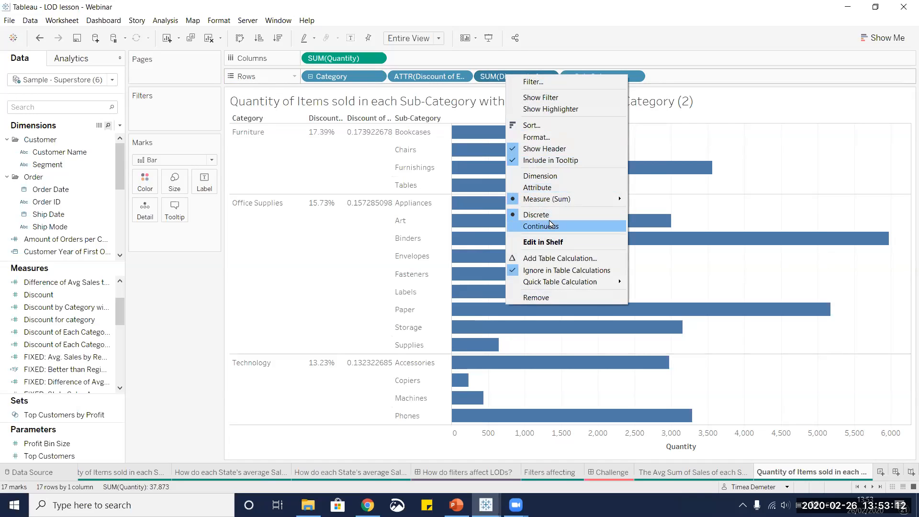
pyautogui.click(536, 137)
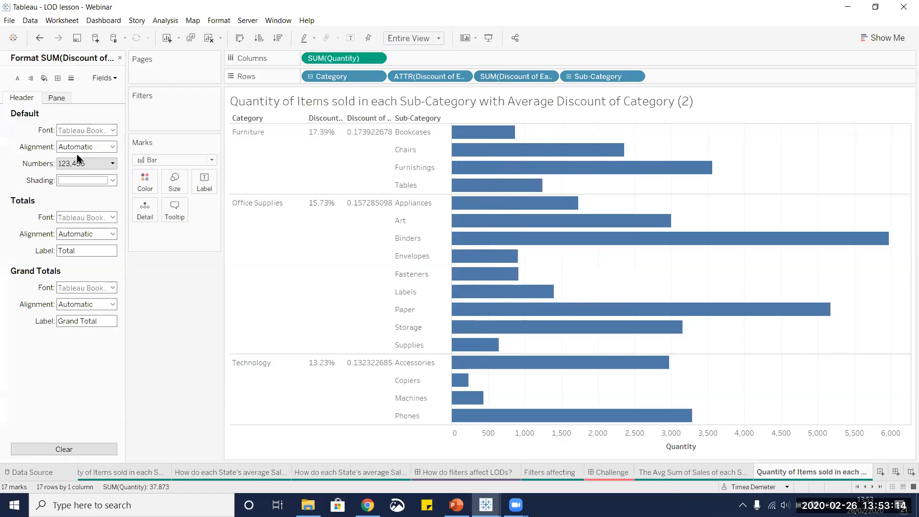
pyautogui.click(91, 163)
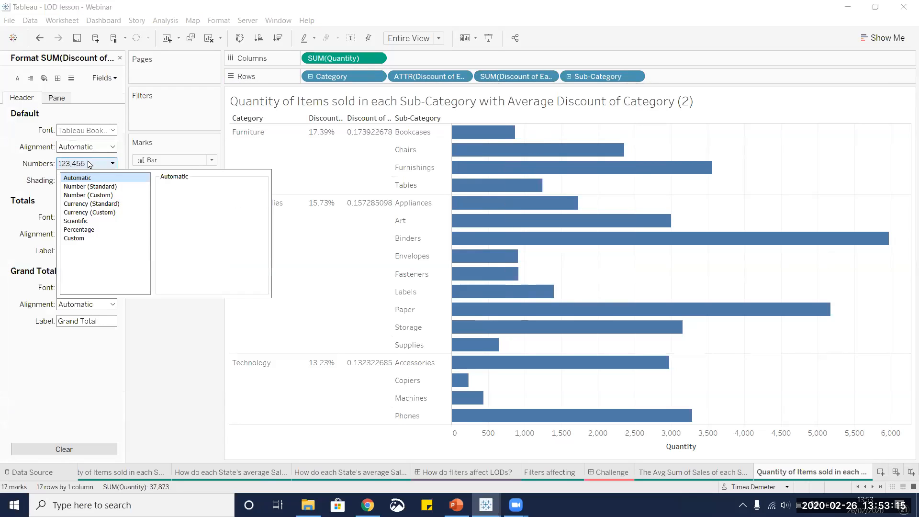
pyautogui.click(86, 229)
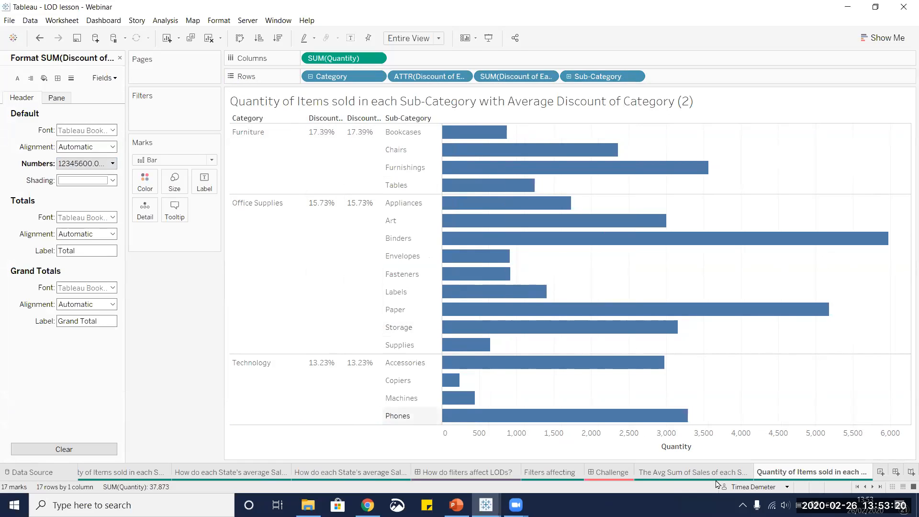
# Step: Switch to the LOD Calculations presentation in PowerPoint and start the slide show from the "Questions?" slide
pyautogui.click(456, 505)
pyautogui.click(79, 294)
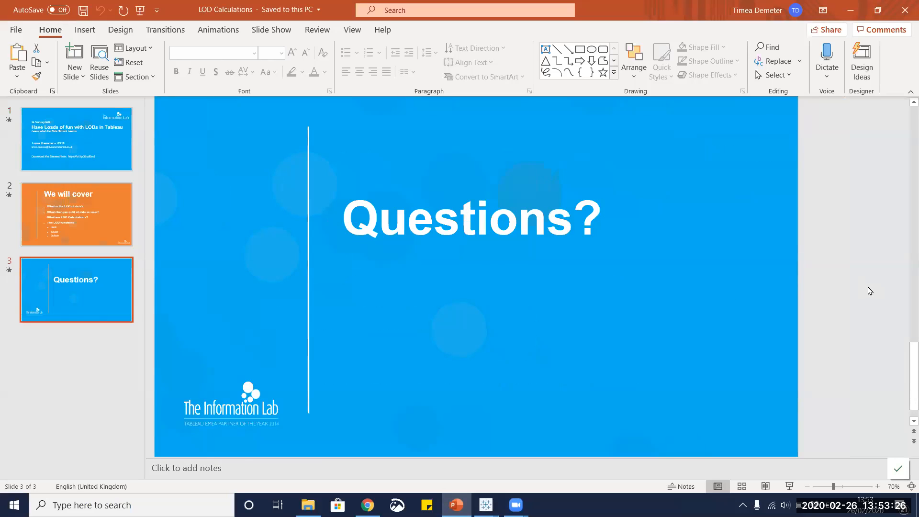
pyautogui.click(790, 486)
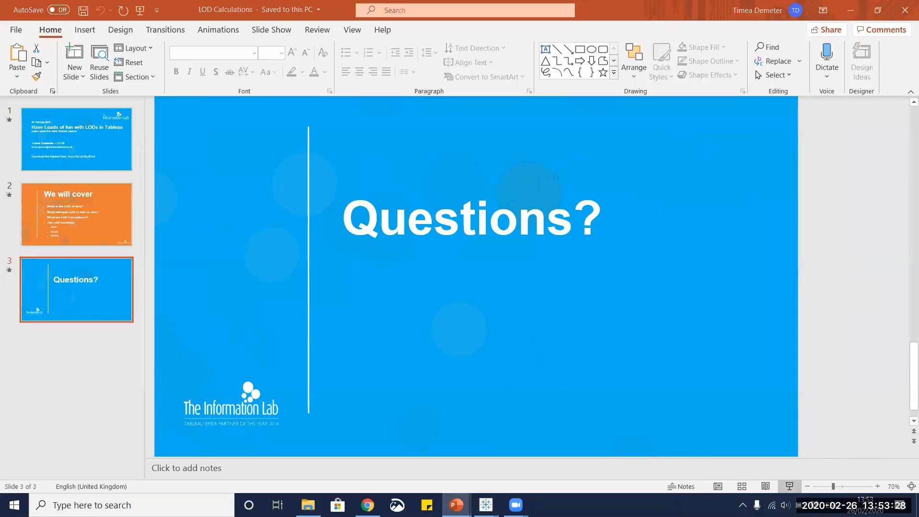